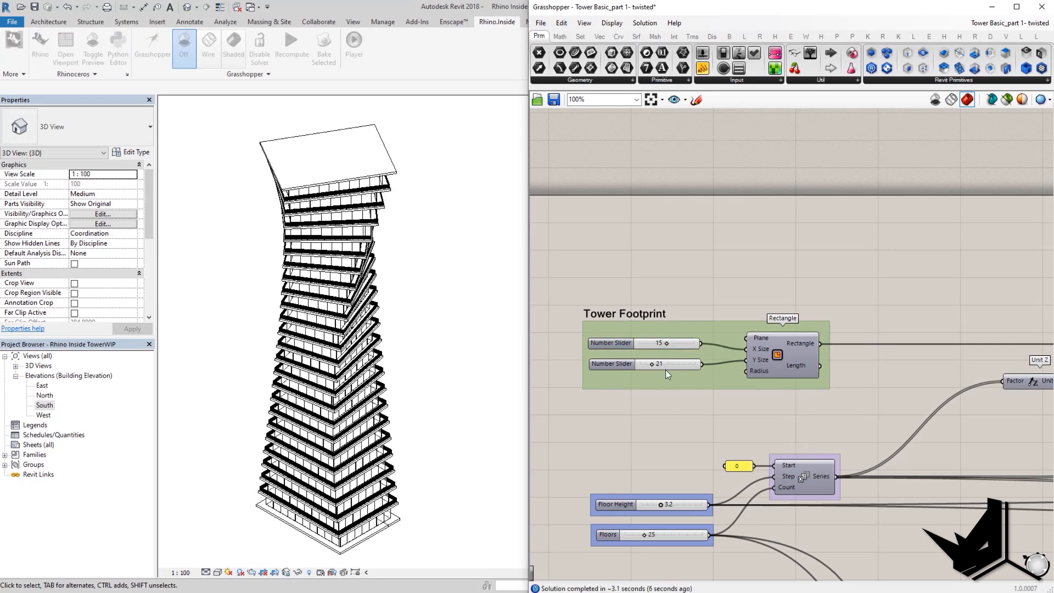
- Set the footprint Y Size to 30 and the Floor Height to 5 in the tower parameters
double_click(658, 363)
text(30)
click(684, 367)
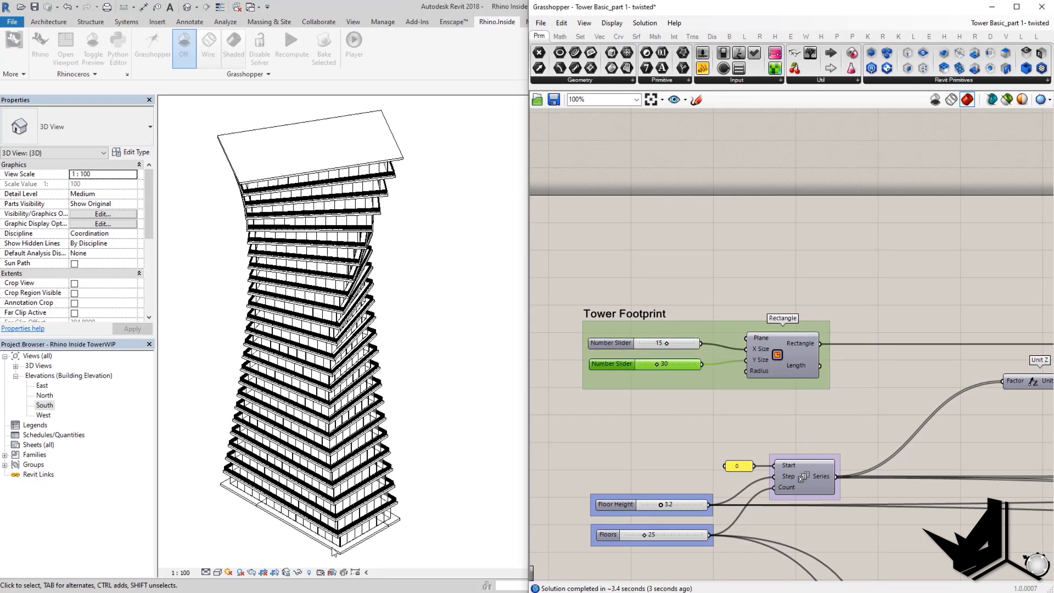
scroll(621, 378, up, 3)
double_click(701, 376)
text(5)
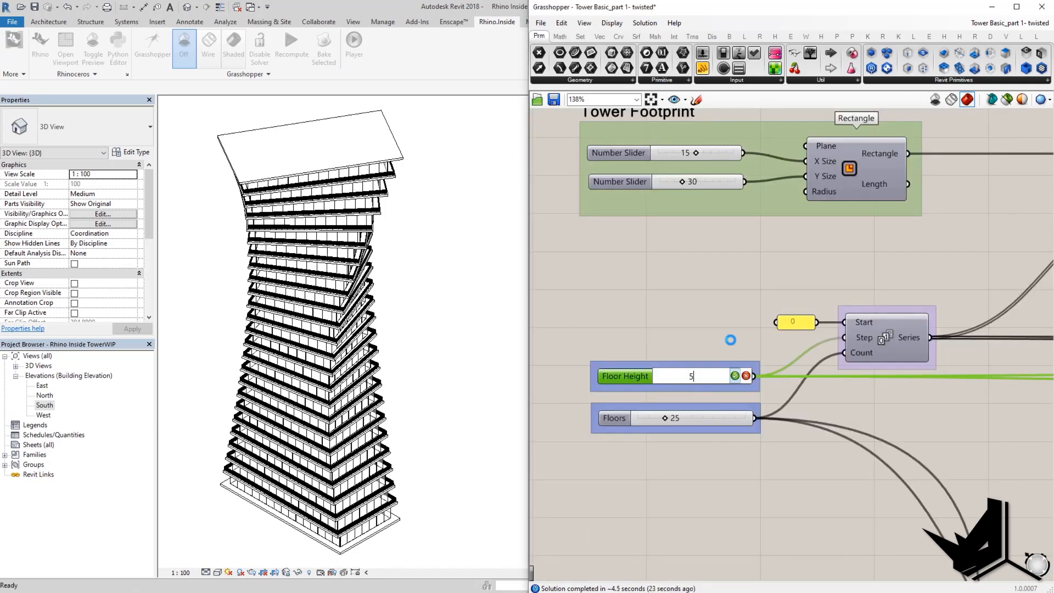
key(Return)
double_click(684, 418)
text(15)
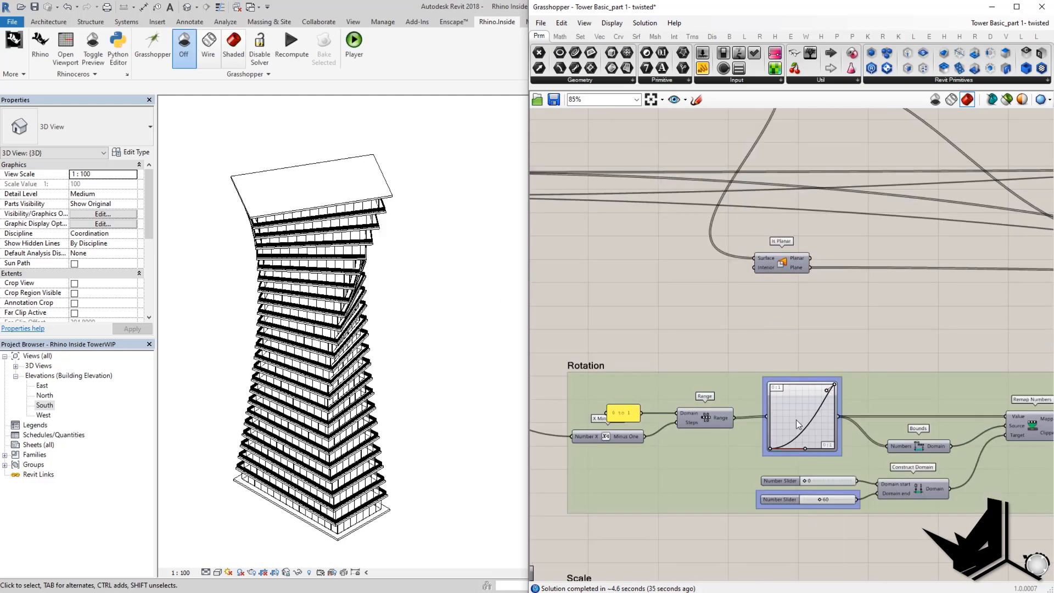
- Bend the Rotation graph curve so the tower's twist changes
drag(802, 448, 782, 402)
scroll(668, 306, down, 2)
right_drag(574, 378, 716, 426)
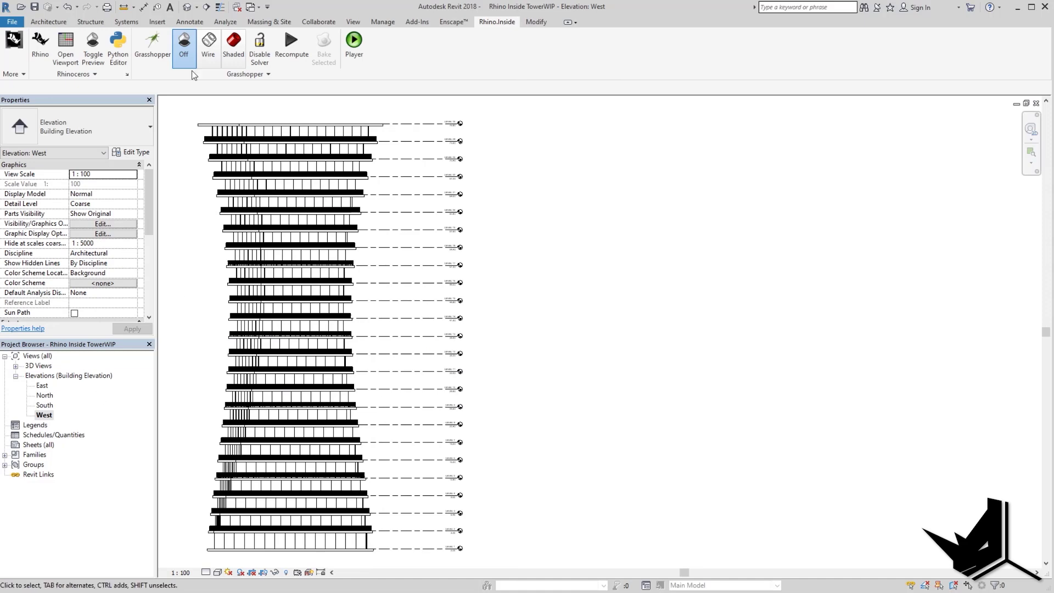
- Check the LEVEL name panel text and recompute the definition to regenerate the tower
click(183, 55)
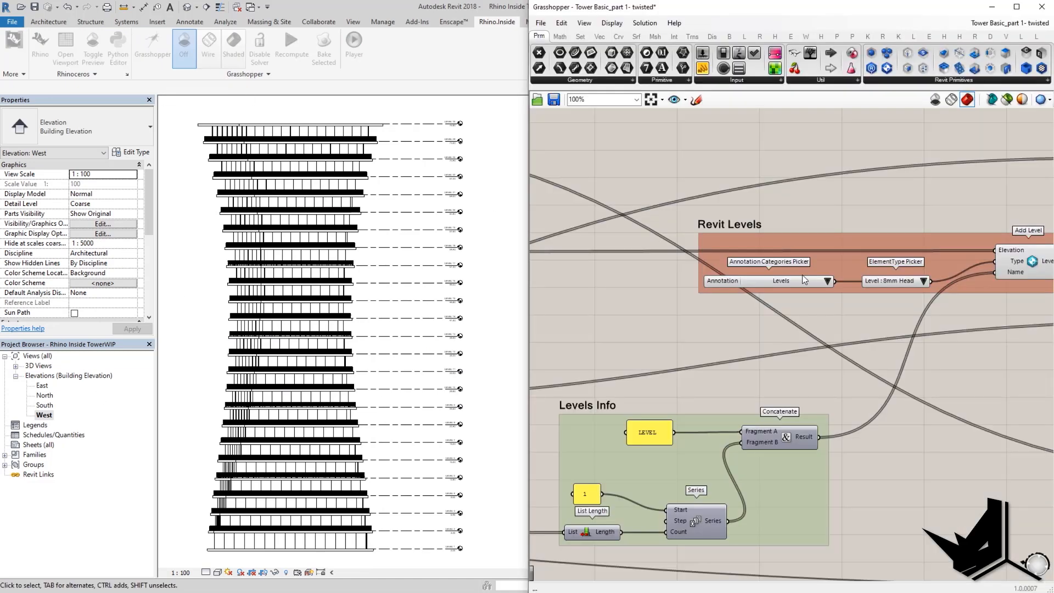
scroll(452, 346, up, 8)
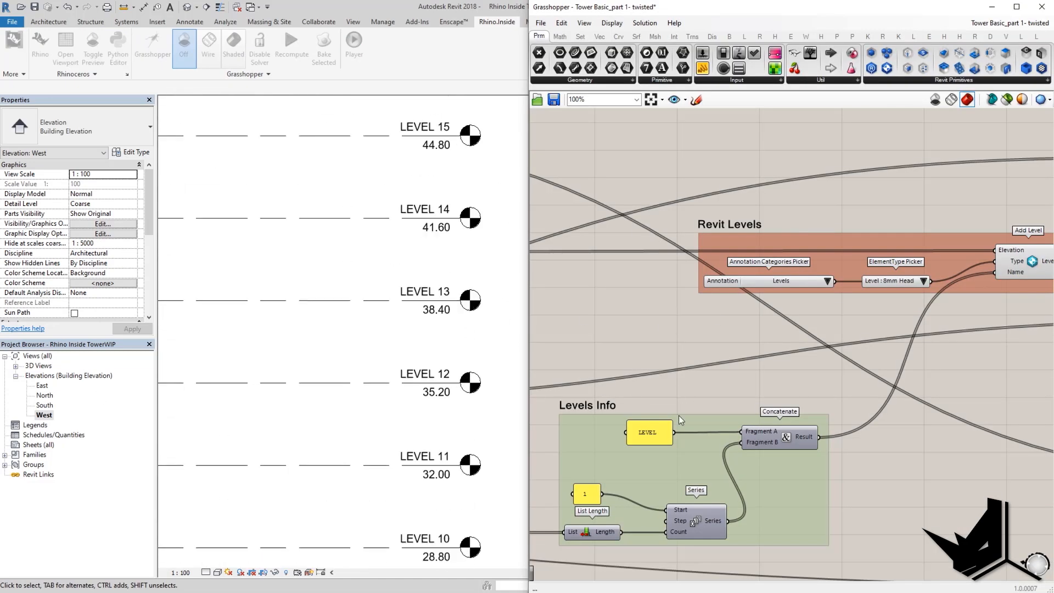
double_click(652, 433)
text(FLOOR)
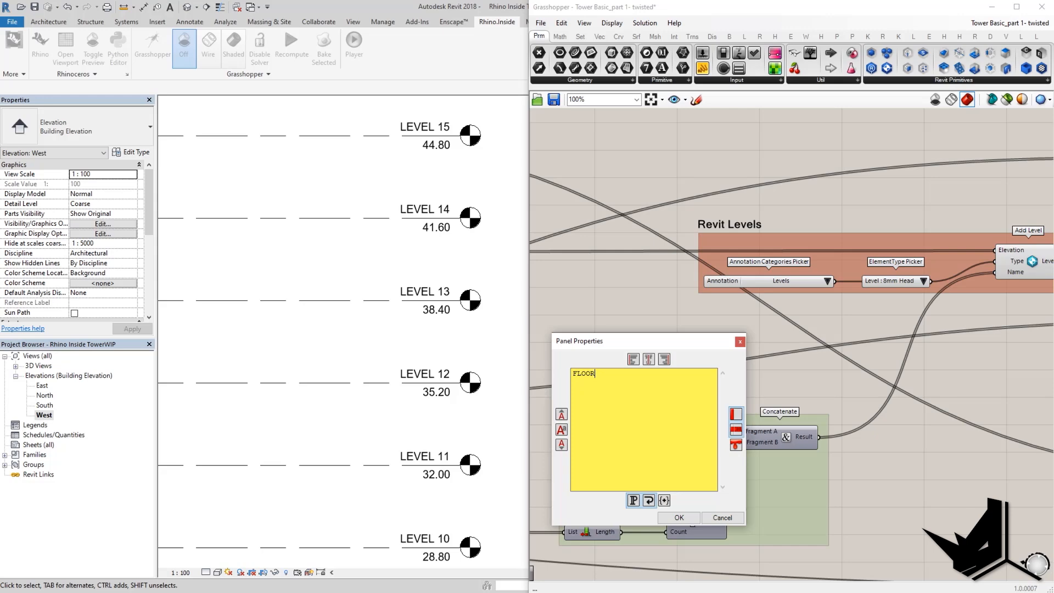
click(678, 517)
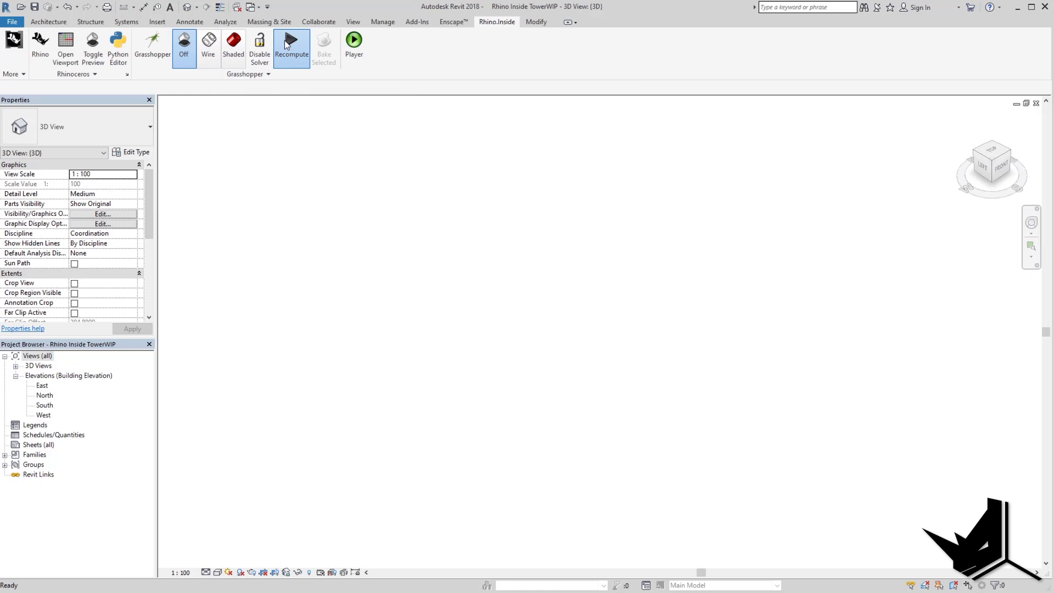
click(291, 45)
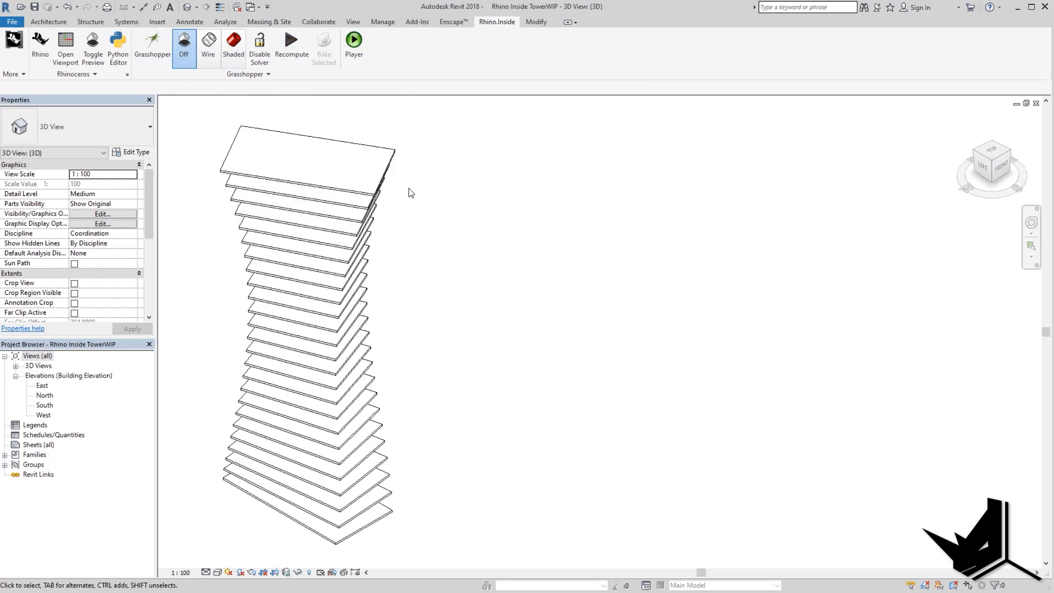
scroll(832, 316, down, 2)
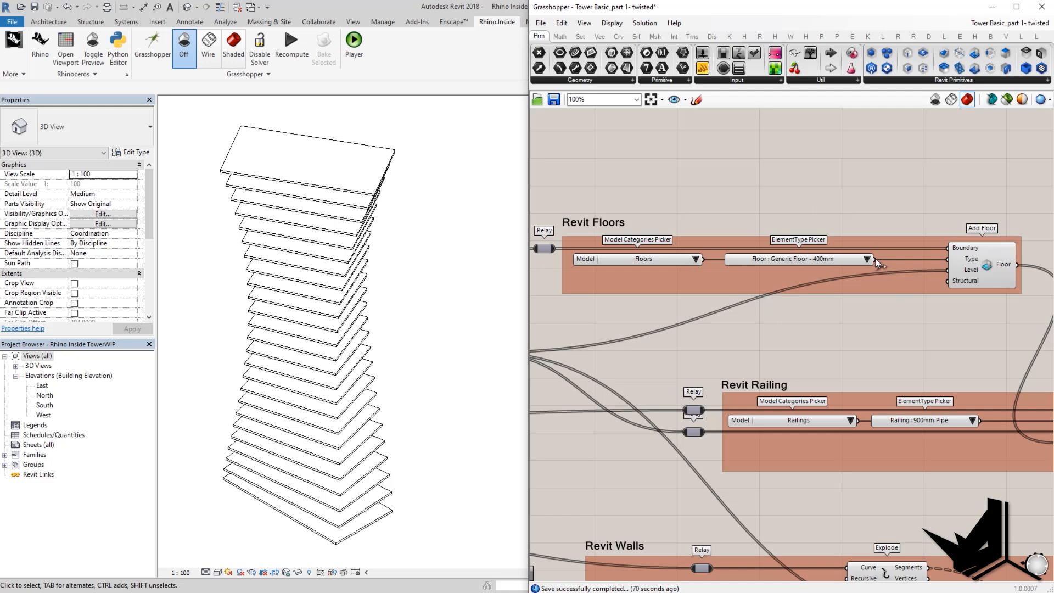
scroll(878, 262, down, 1)
- Enable the Add Railing component so railings generate on every floor
right_drag(871, 494, 691, 351)
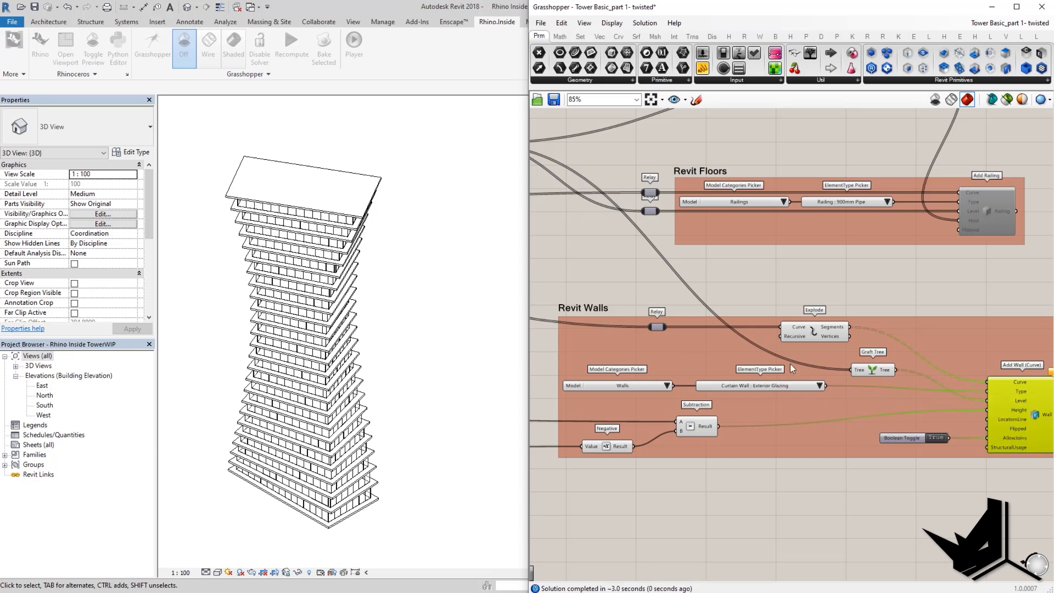
right_drag(804, 290, 794, 285)
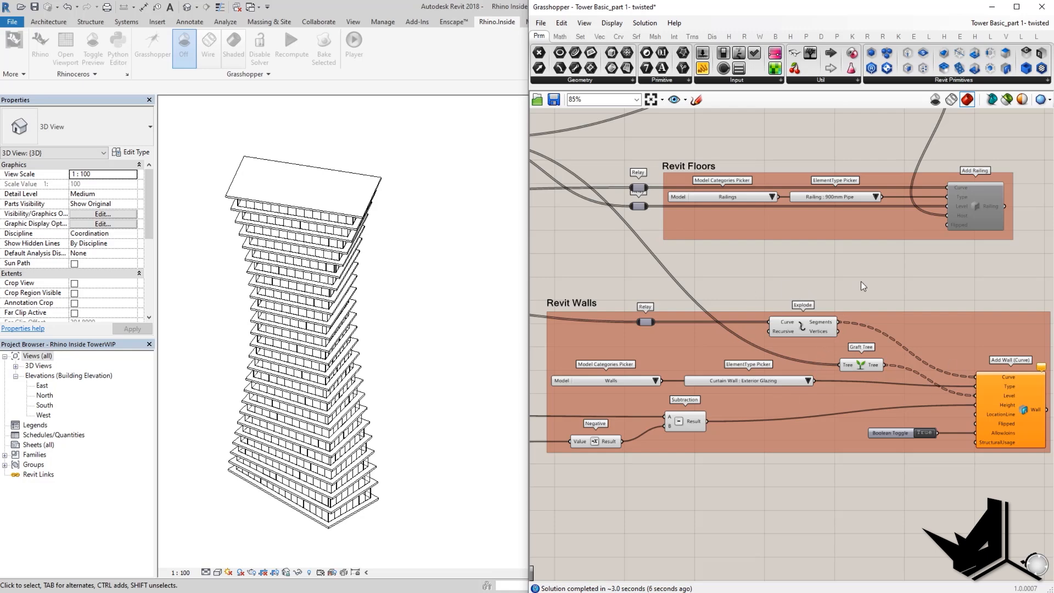
scroll(860, 281, up, 2)
click(961, 347)
right_click(961, 348)
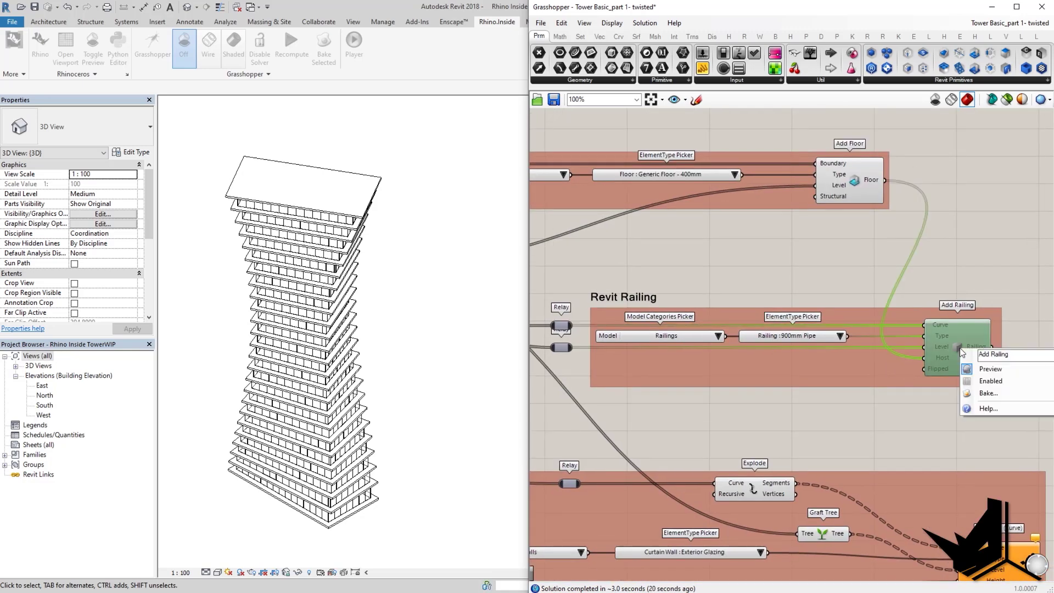
click(984, 372)
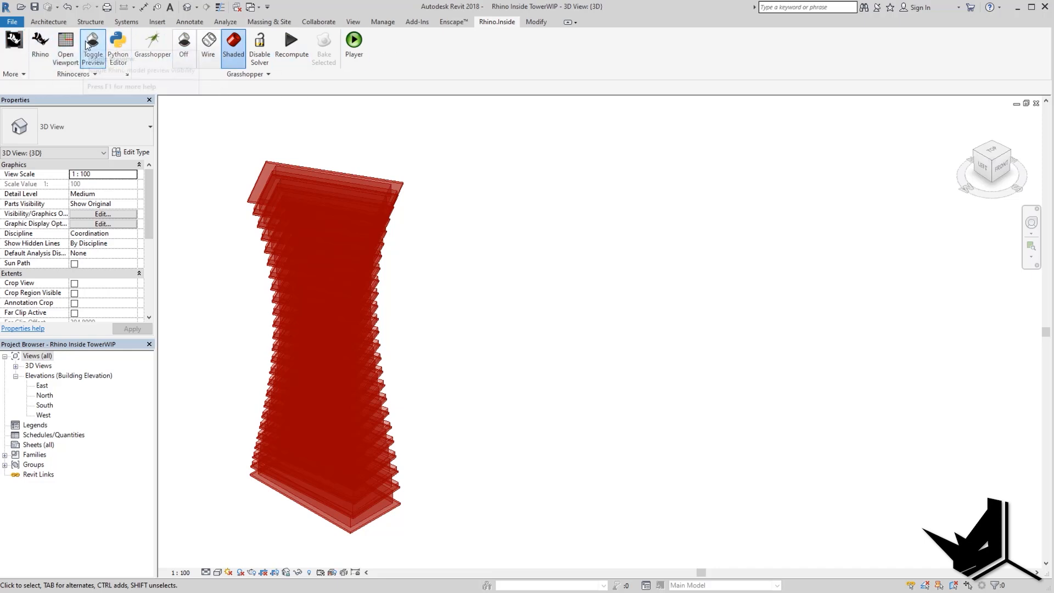
- Show the Rhino viewport beside Revit and orbit both views around the red tower
click(67, 46)
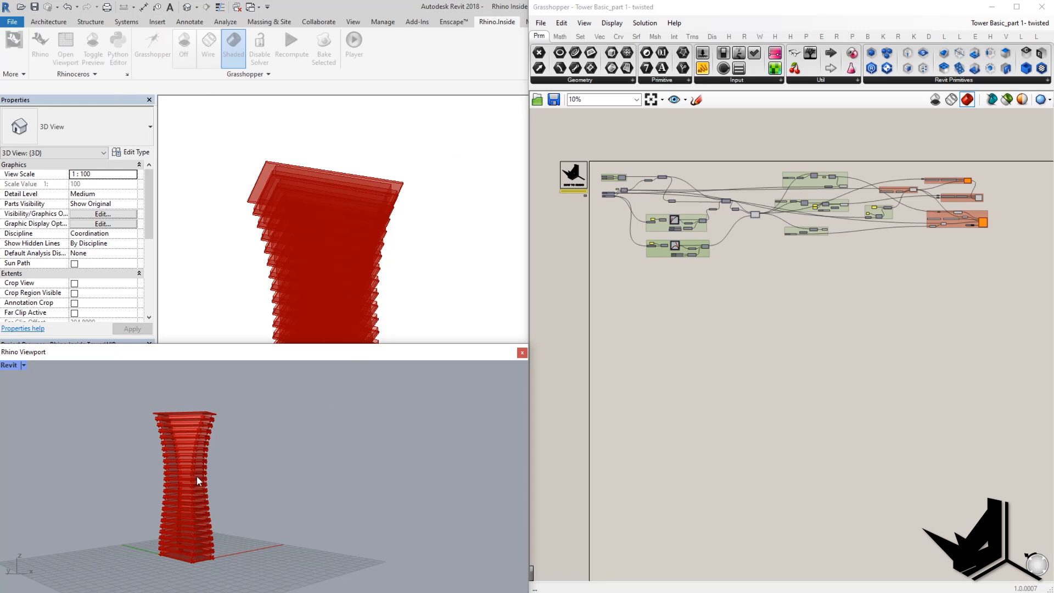
right_drag(199, 483, 290, 502)
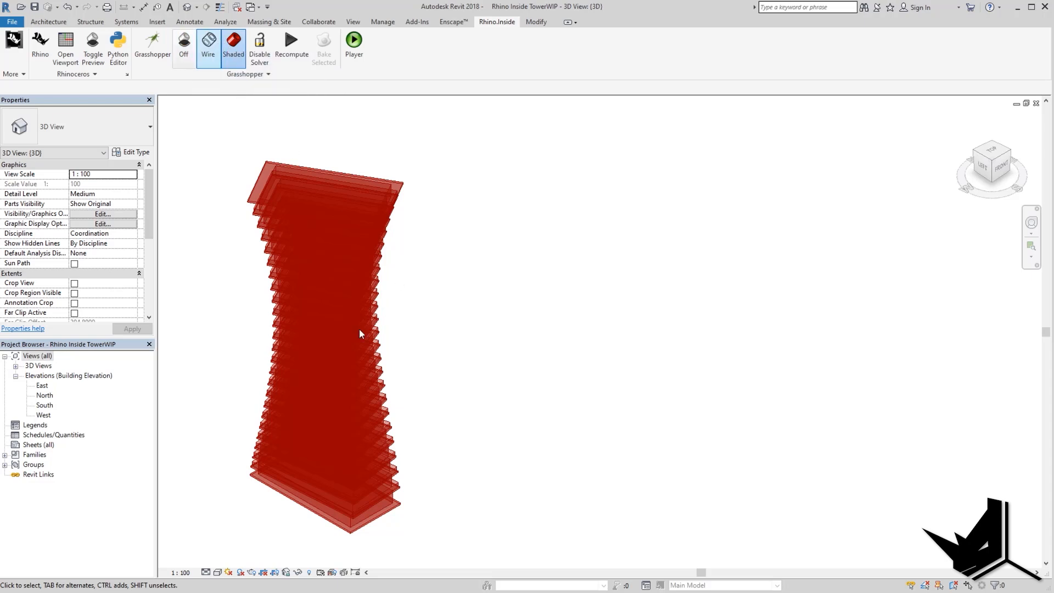
shift+middle_drag(497, 280, 440, 287)
drag(976, 153, 1007, 151)
middle_drag(692, 286, 279, 278)
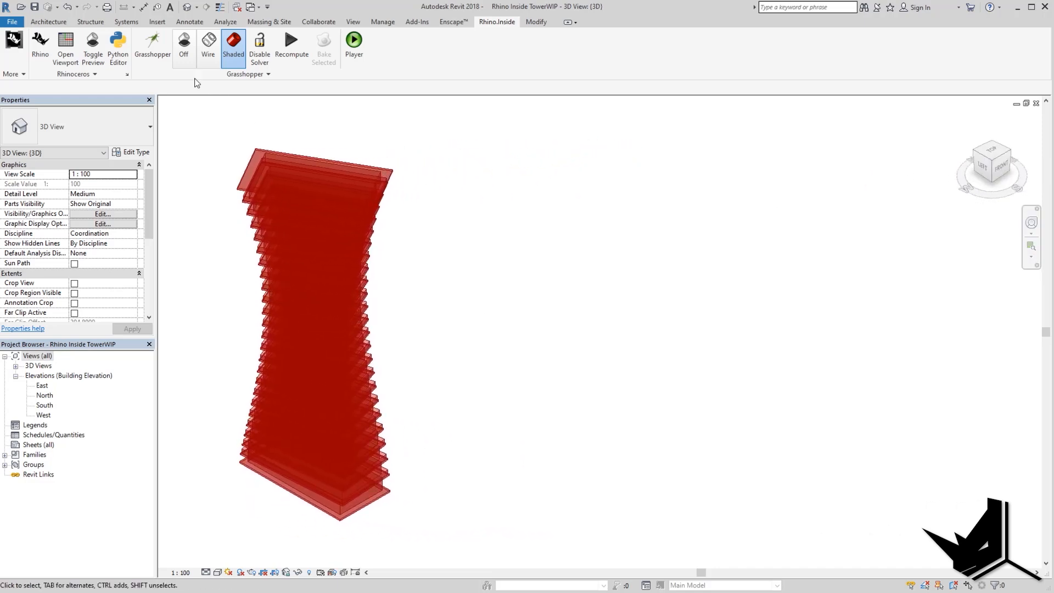
- Toggle the Grasshopper preview Off then Shaded and reopen the Rhino viewport with Grasshopper
click(184, 45)
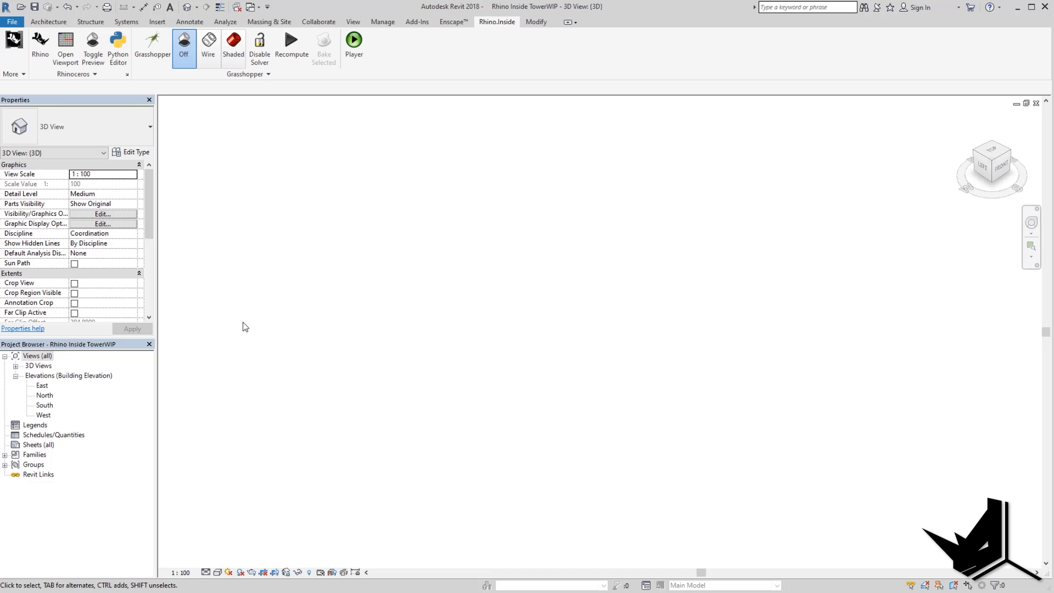
click(234, 45)
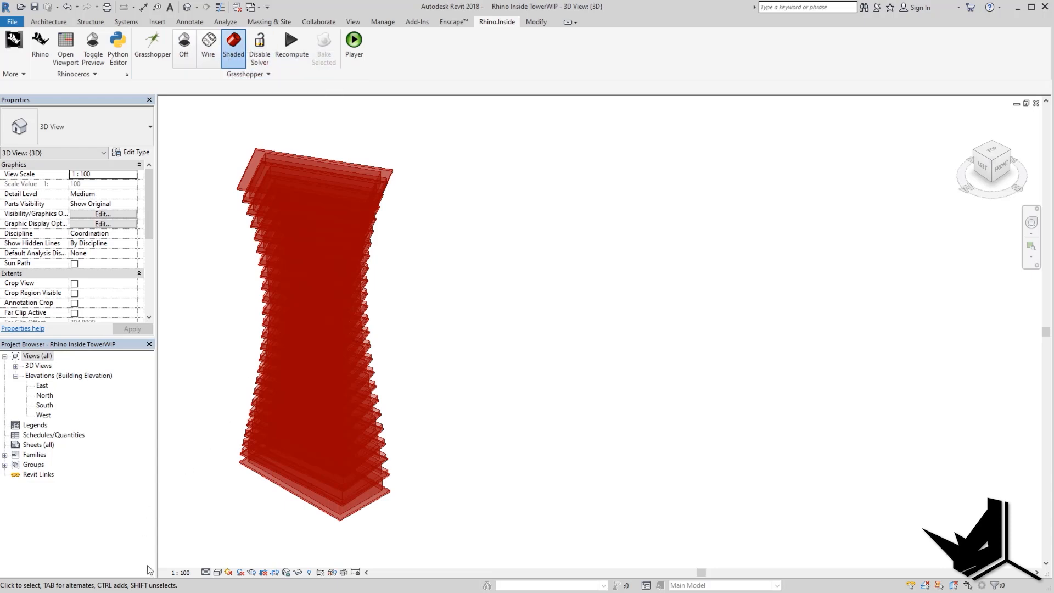
click(154, 43)
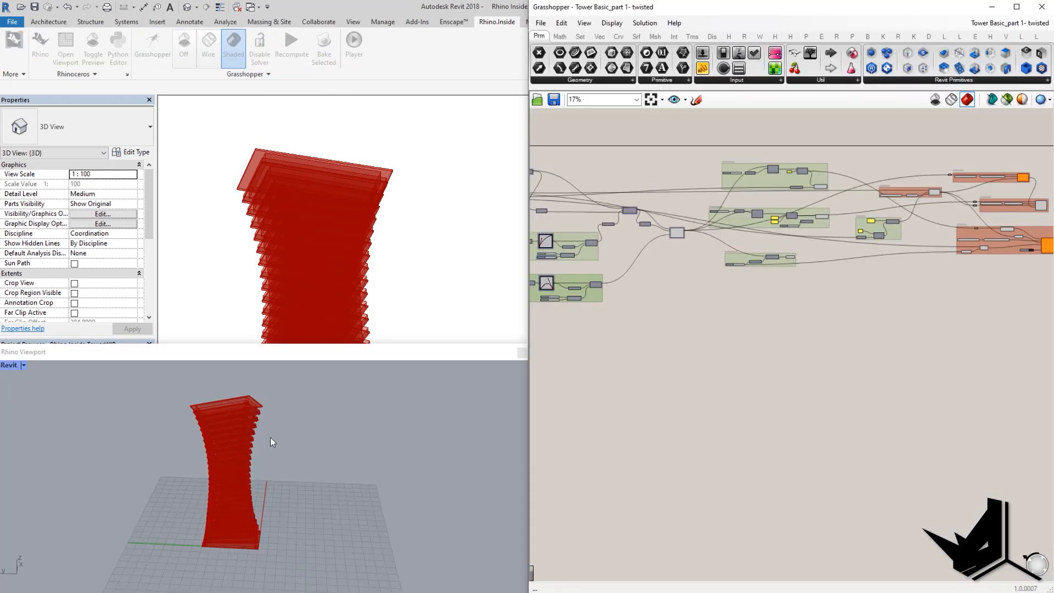
right_drag(325, 449, 206, 486)
scroll(206, 485, up, 3)
scroll(206, 486, down, 3)
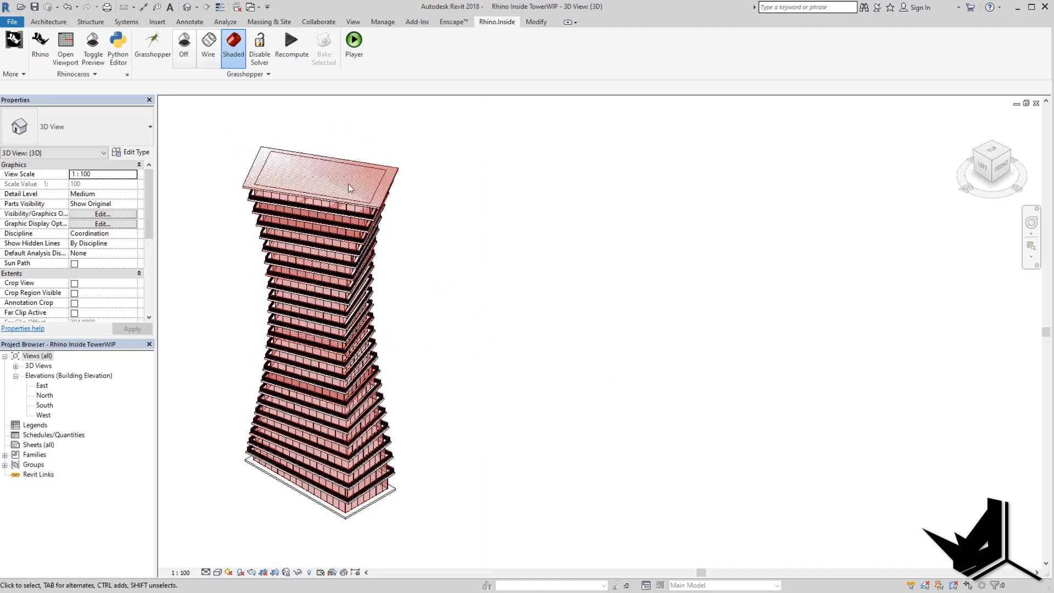
click(185, 46)
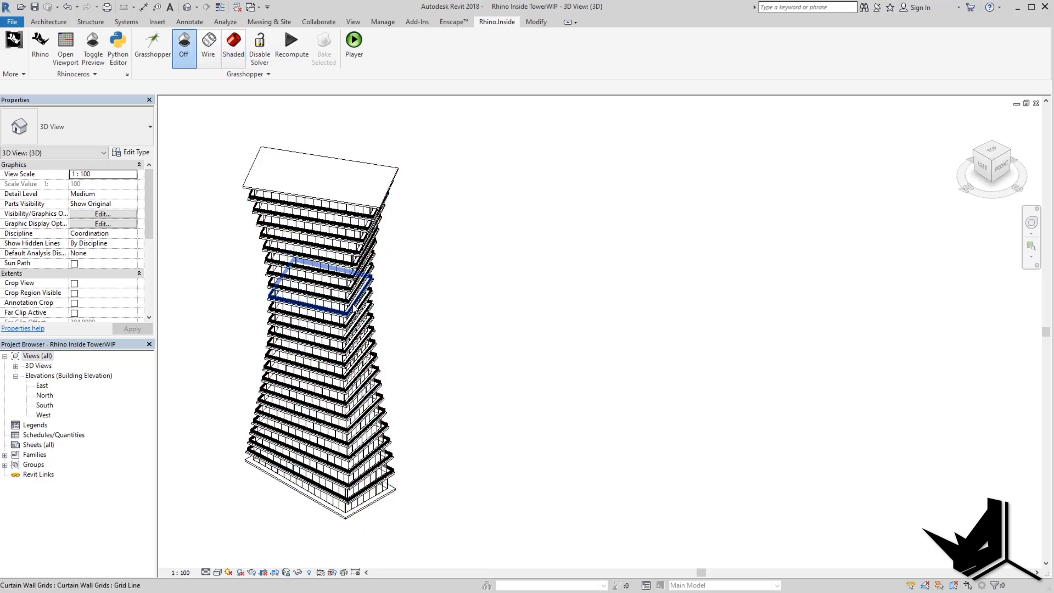
click(324, 178)
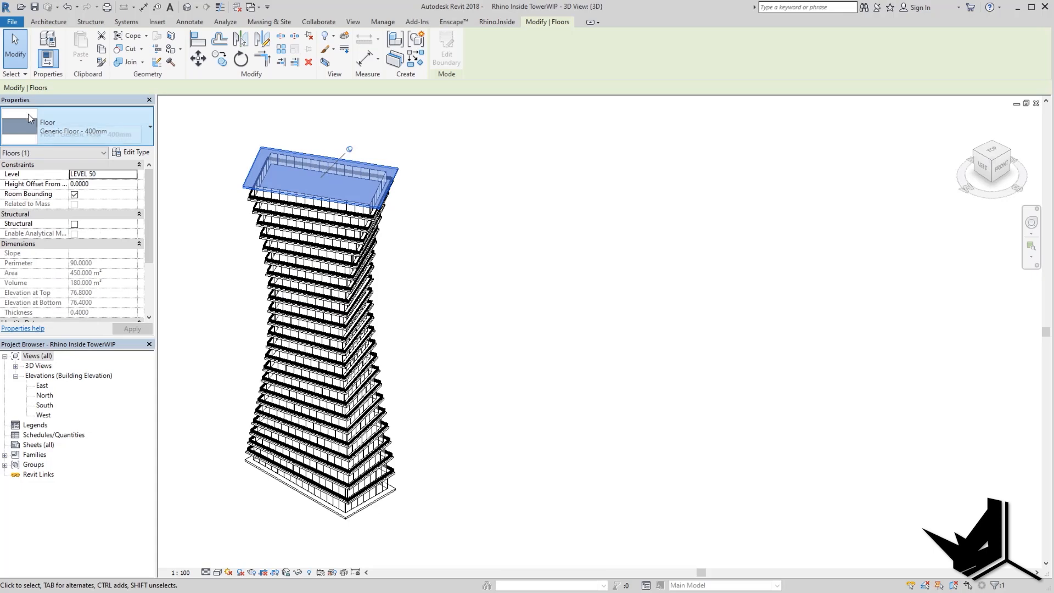
click(317, 206)
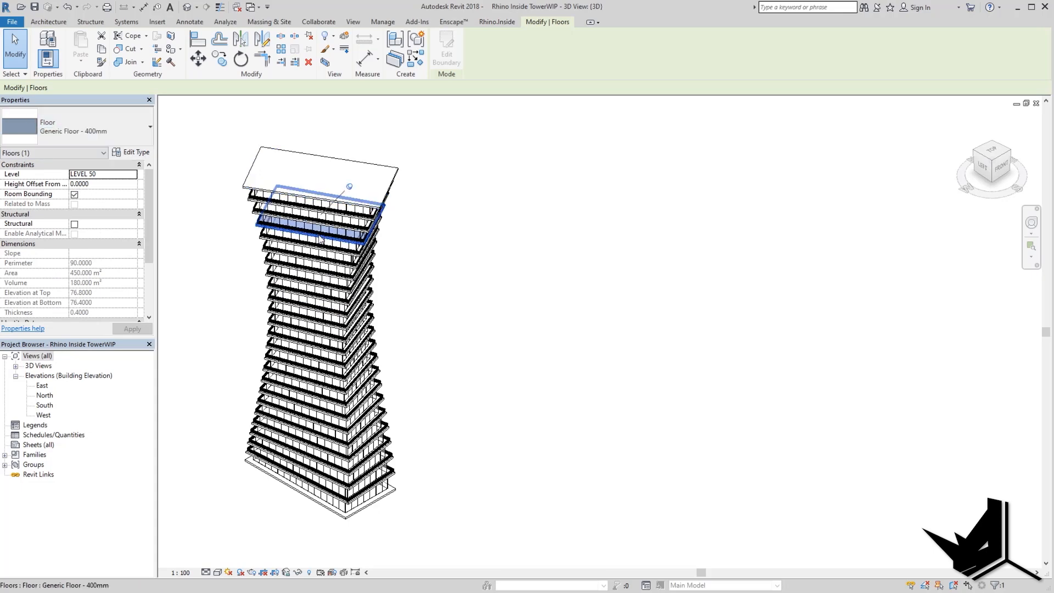
scroll(310, 233, up, 3)
click(317, 226)
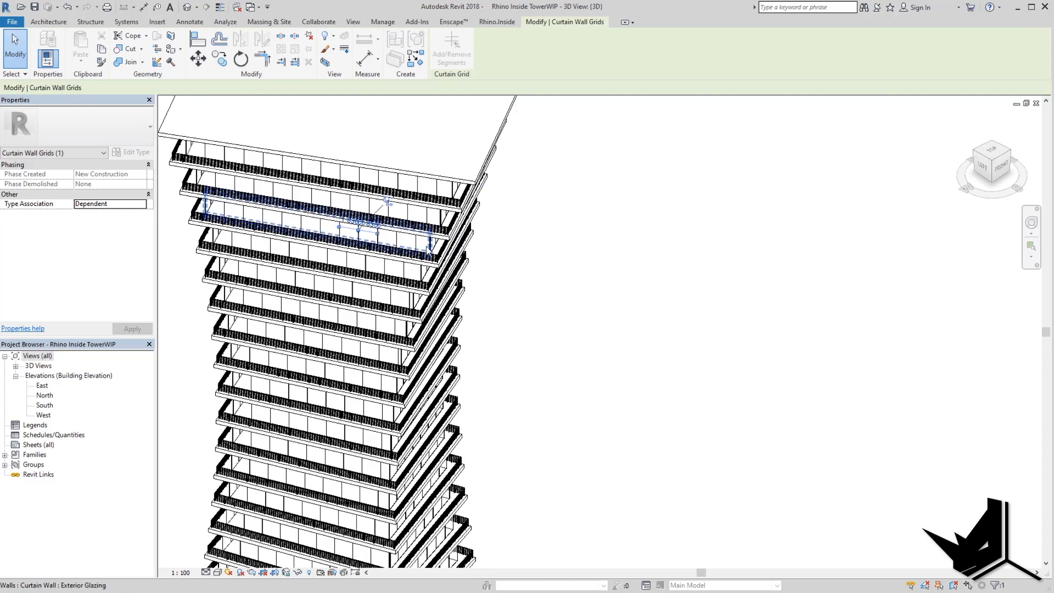
click(370, 243)
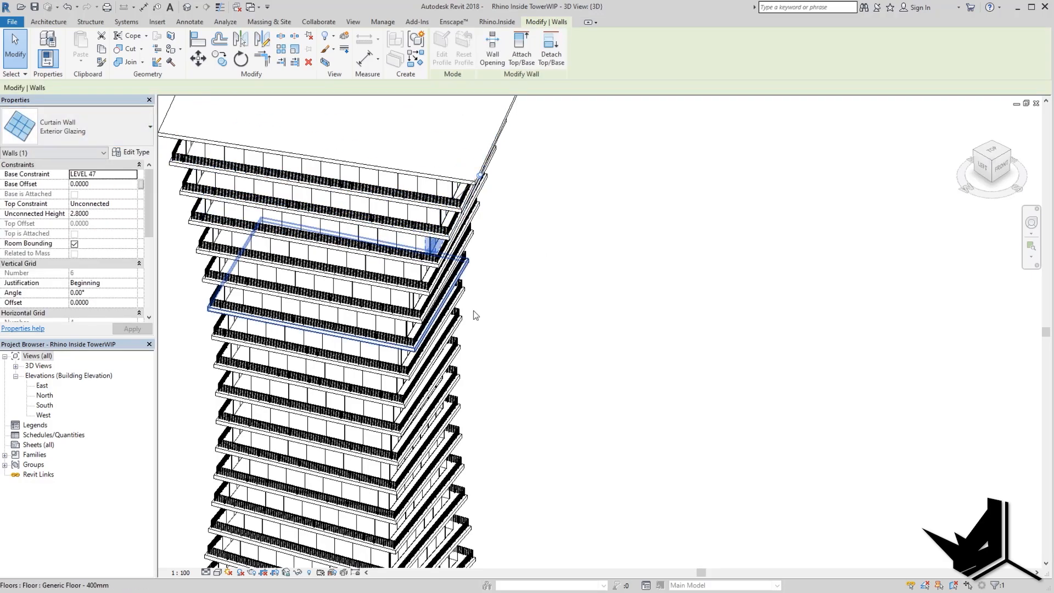
scroll(482, 321, down, 3)
scroll(412, 272, up, 3)
scroll(412, 272, up, 3)
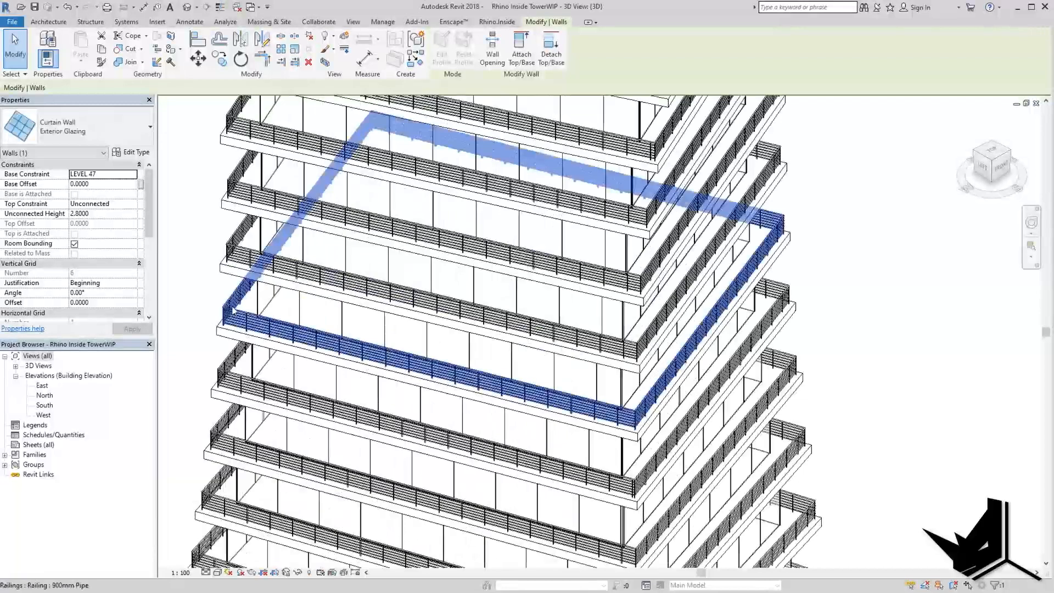
click(232, 313)
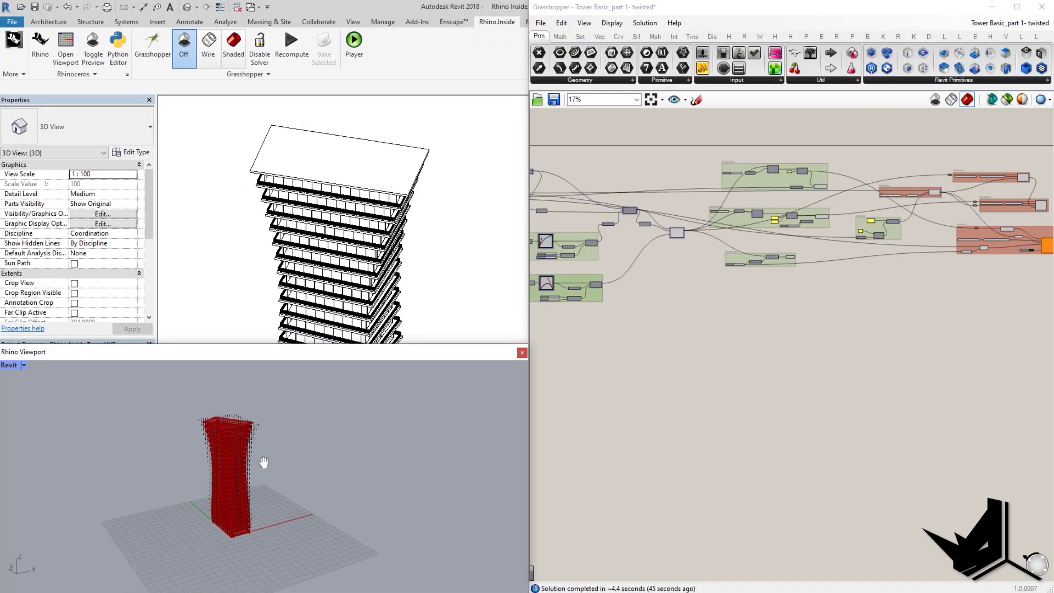
scroll(251, 460, up, 5)
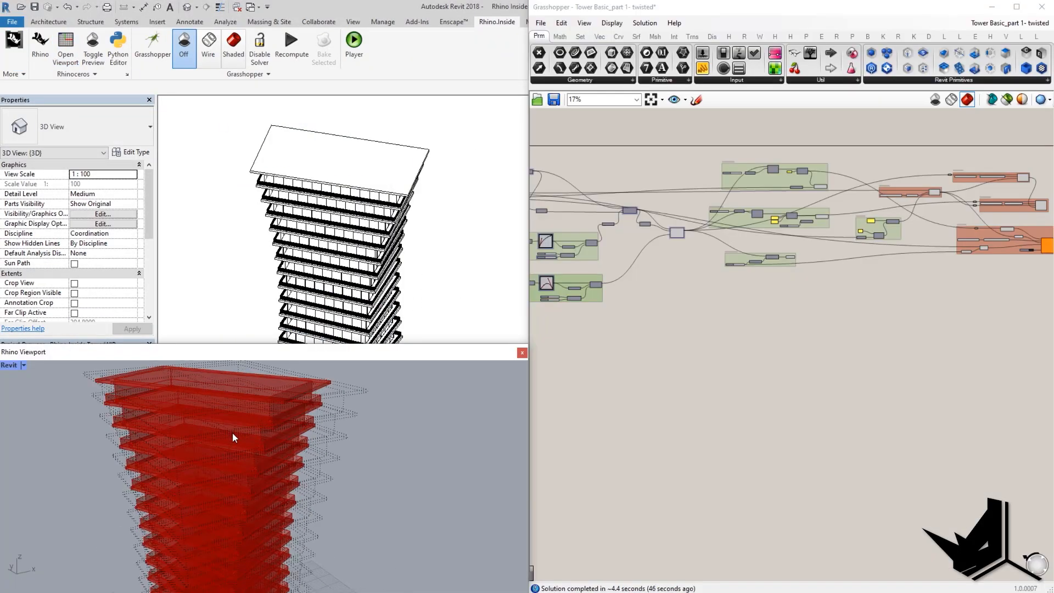
scroll(232, 432, up, 5)
- Orbit and pan around the red tower preview, then start a screen capture to sketch over
right_drag(297, 480, 406, 427)
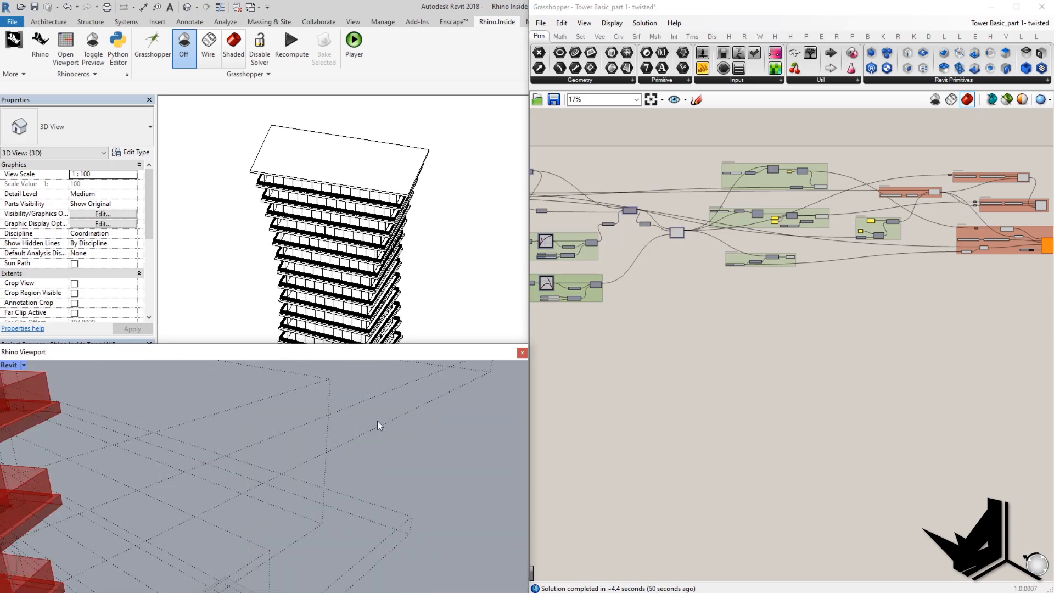
scroll(405, 423, down, 5)
mouse_move(405, 422)
right_down()
mouse_move(328, 469)
mouse_move(380, 370)
right_up()
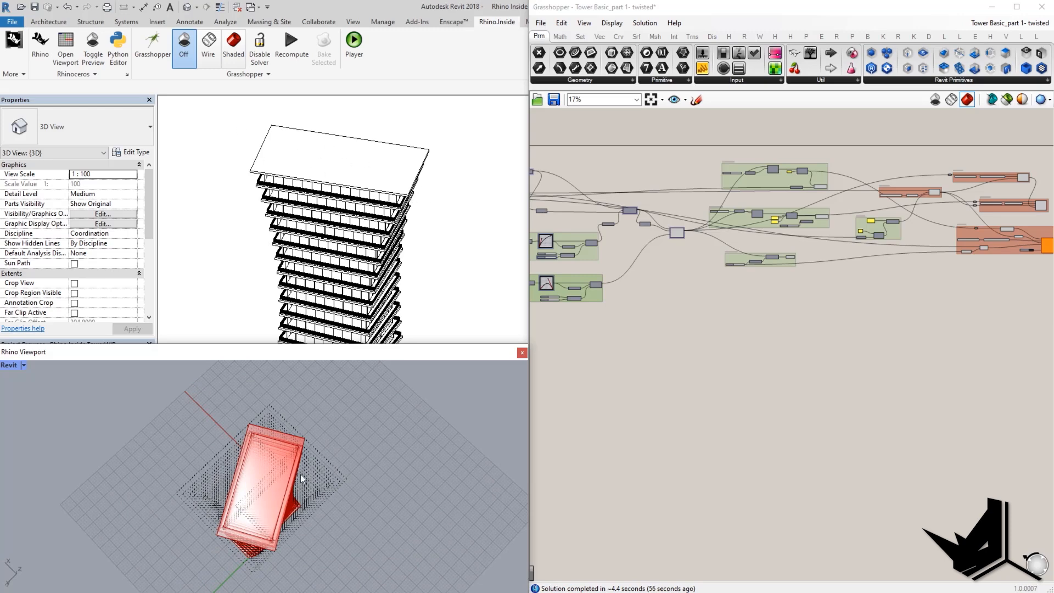
right_drag(304, 475, 184, 452)
scroll(183, 451, up, 3)
scroll(134, 460, up, 4)
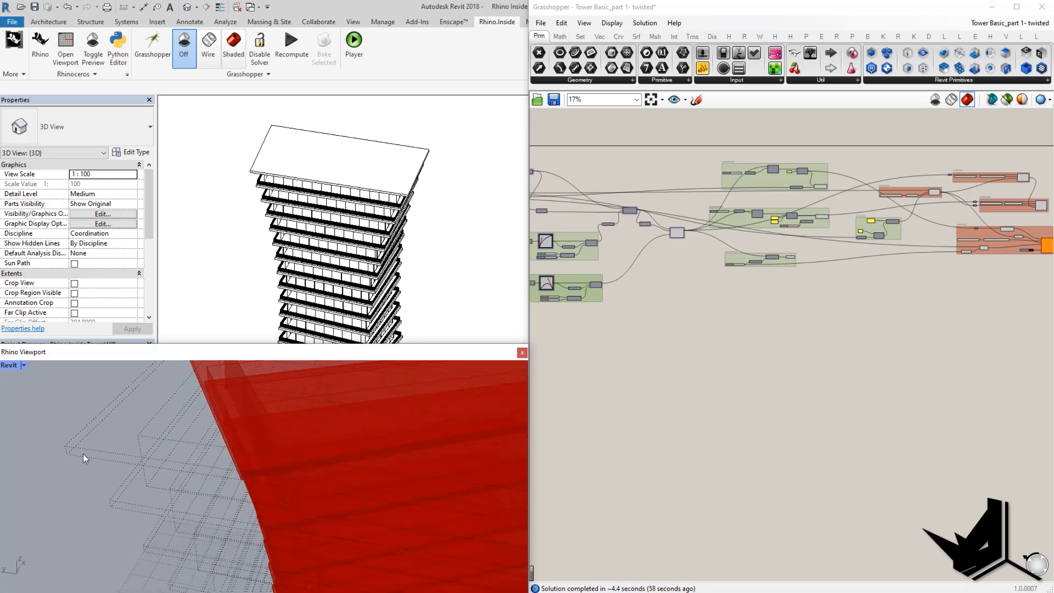
scroll(103, 456, down, 6)
scroll(103, 456, down, 2)
scroll(340, 457, down, 4)
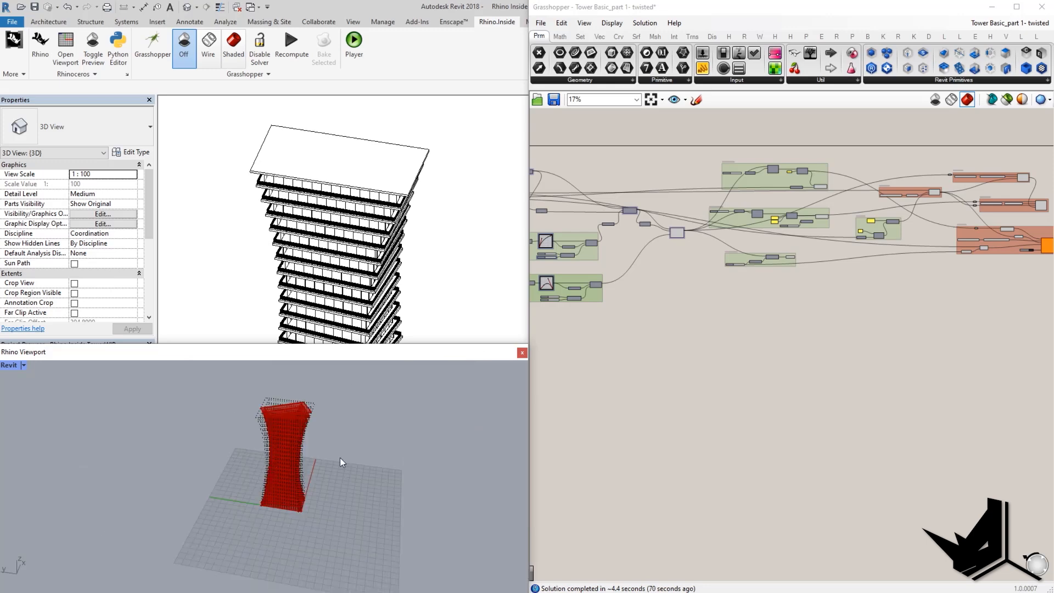
scroll(343, 445, up, 2)
mouse_move(342, 445)
right_down()
mouse_move(302, 477)
mouse_move(274, 535)
right_up()
scroll(274, 535, up, 3)
mouse_move(273, 491)
shift+right_down()
mouse_move(295, 495)
mouse_move(292, 526)
shift+right_up()
key(super+shift+s)
drag(65, 352, 805, 591)
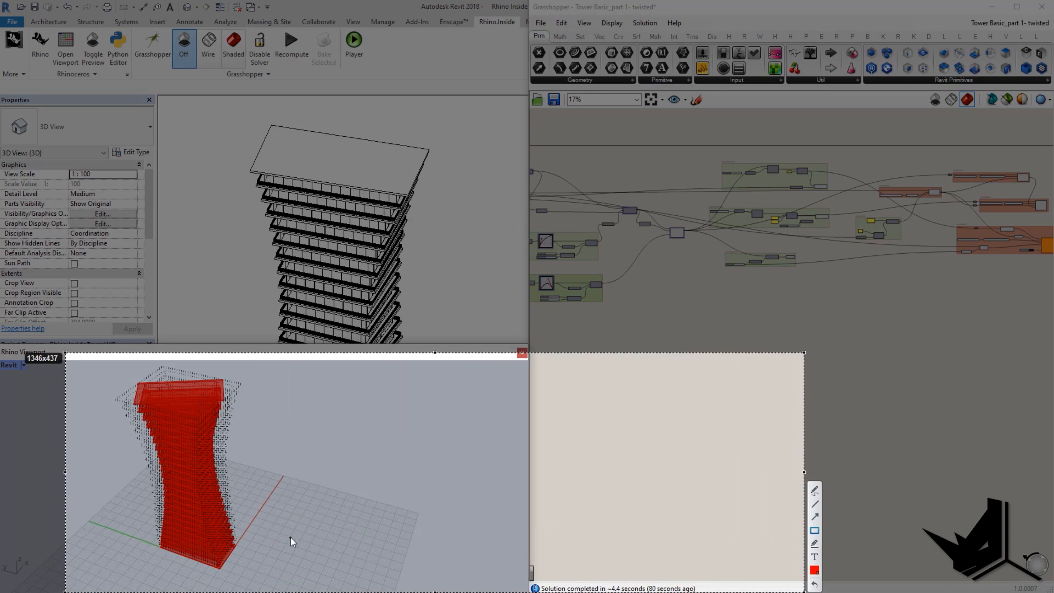
drag(291, 528, 364, 560)
drag(290, 522, 286, 495)
mouse_move(291, 422)
mouse_down()
mouse_move(347, 422)
mouse_move(370, 441)
mouse_up()
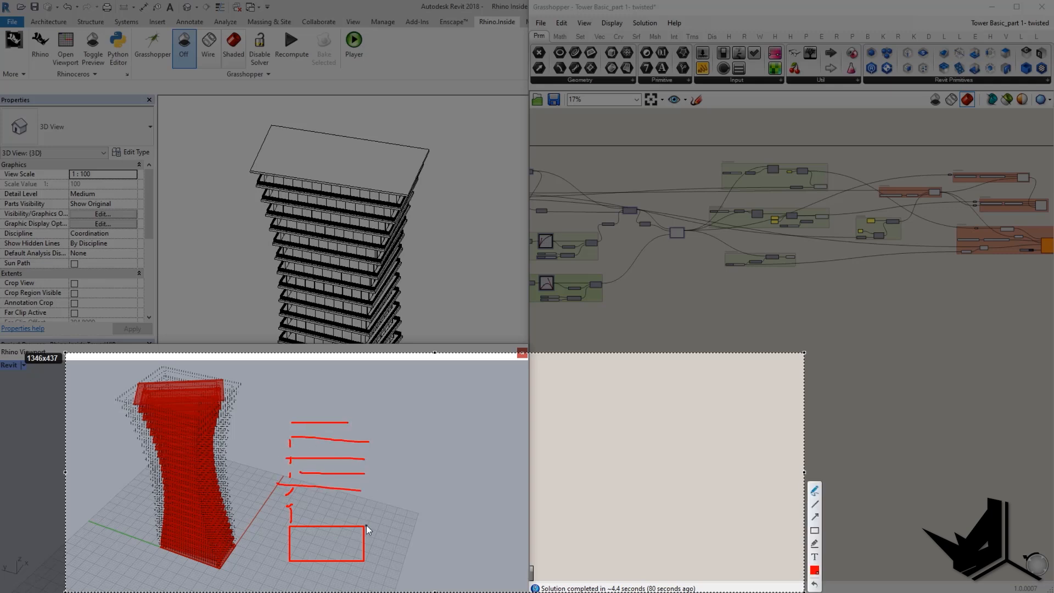
drag(336, 525, 355, 514)
key(Escape)
mouse_move(329, 540)
right_down()
mouse_move(315, 481)
mouse_move(248, 425)
mouse_move(260, 416)
mouse_move(303, 488)
mouse_move(333, 412)
mouse_move(276, 438)
right_up()
scroll(276, 438, up, 4)
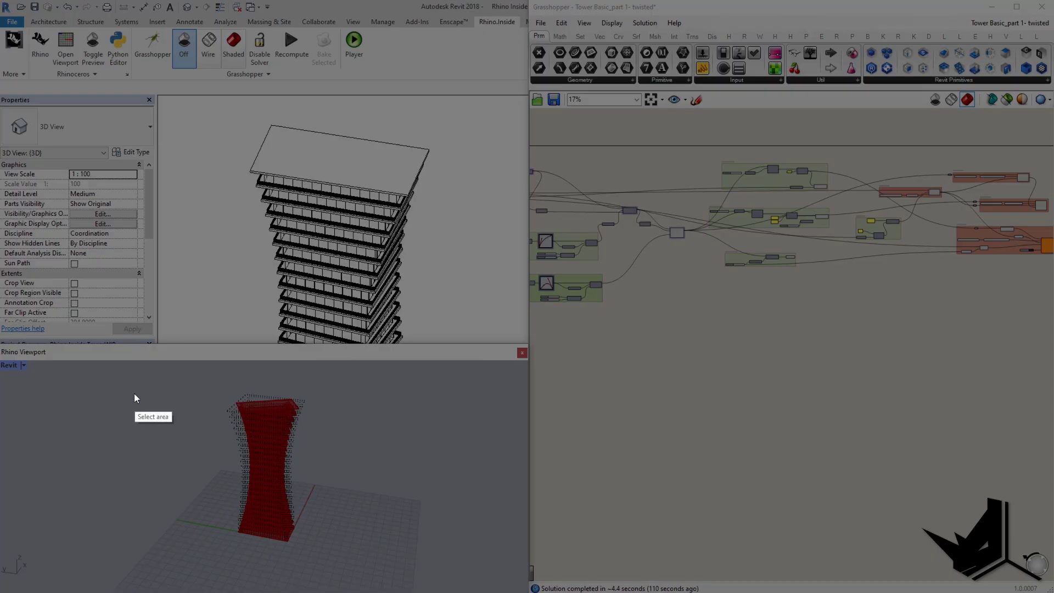
drag(134, 385, 492, 587)
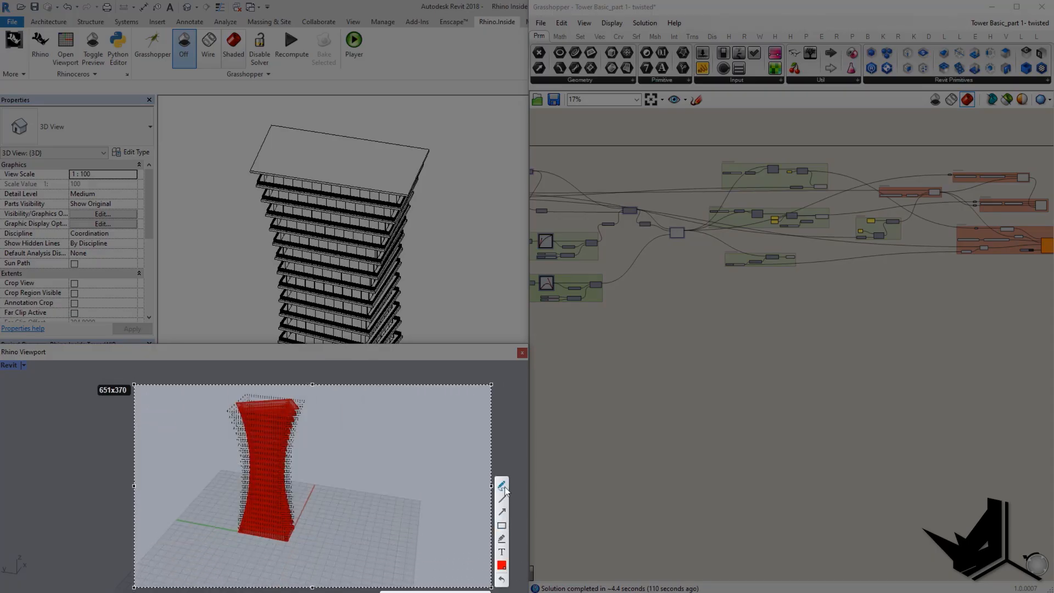
drag(308, 463, 295, 463)
mouse_move(308, 424)
mouse_down()
mouse_move(353, 457)
mouse_move(408, 445)
mouse_move(414, 469)
mouse_up()
click(353, 438)
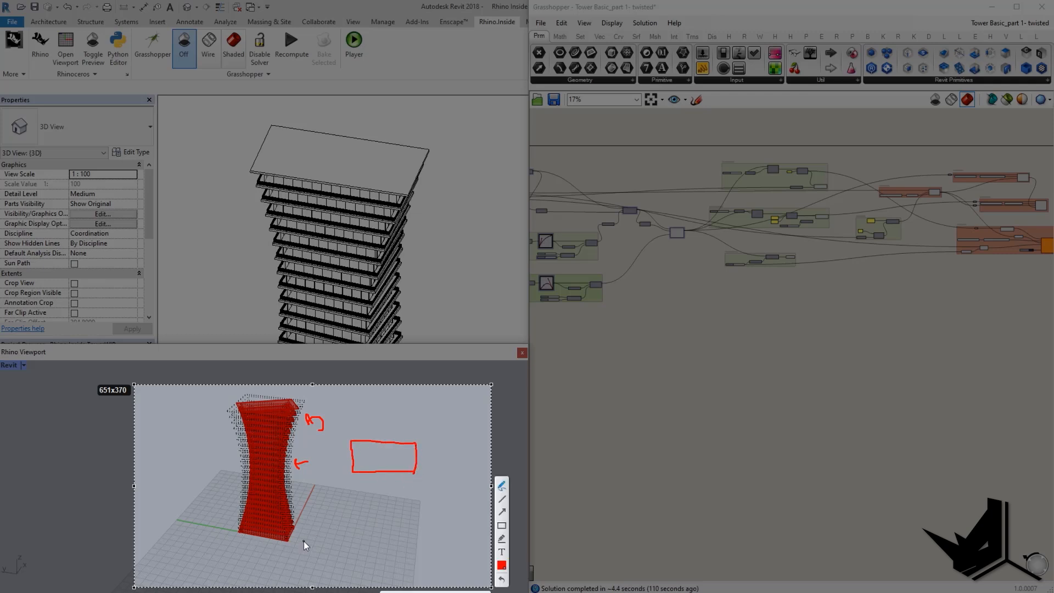
drag(292, 537, 354, 481)
mouse_move(359, 449)
mouse_down()
mouse_move(358, 468)
mouse_move(368, 449)
mouse_move(374, 454)
mouse_up()
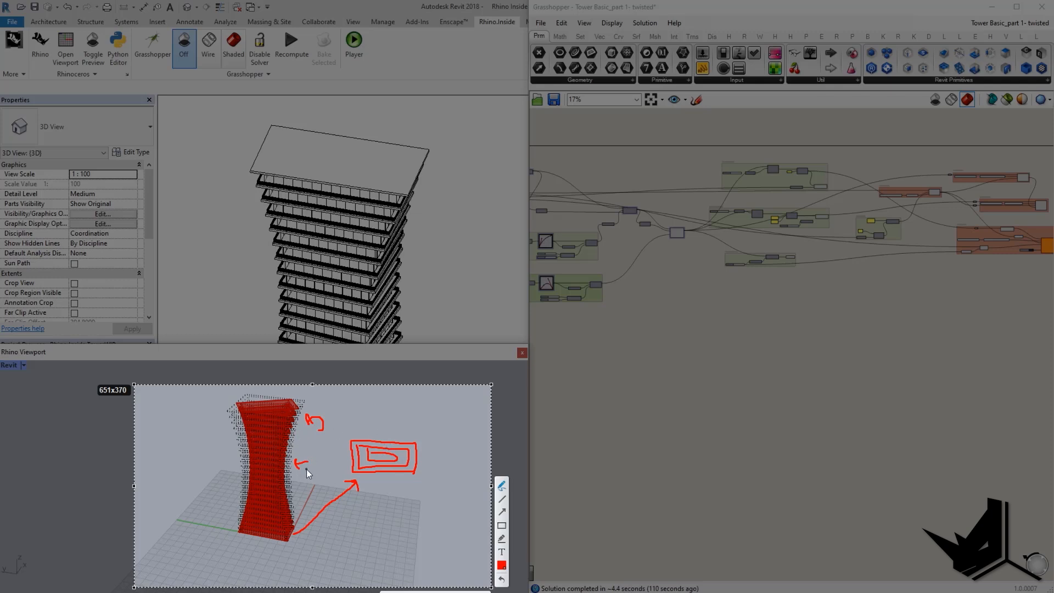
drag(306, 412, 315, 420)
mouse_move(439, 453)
mouse_down()
mouse_move(424, 425)
mouse_move(435, 418)
mouse_up()
click(380, 458)
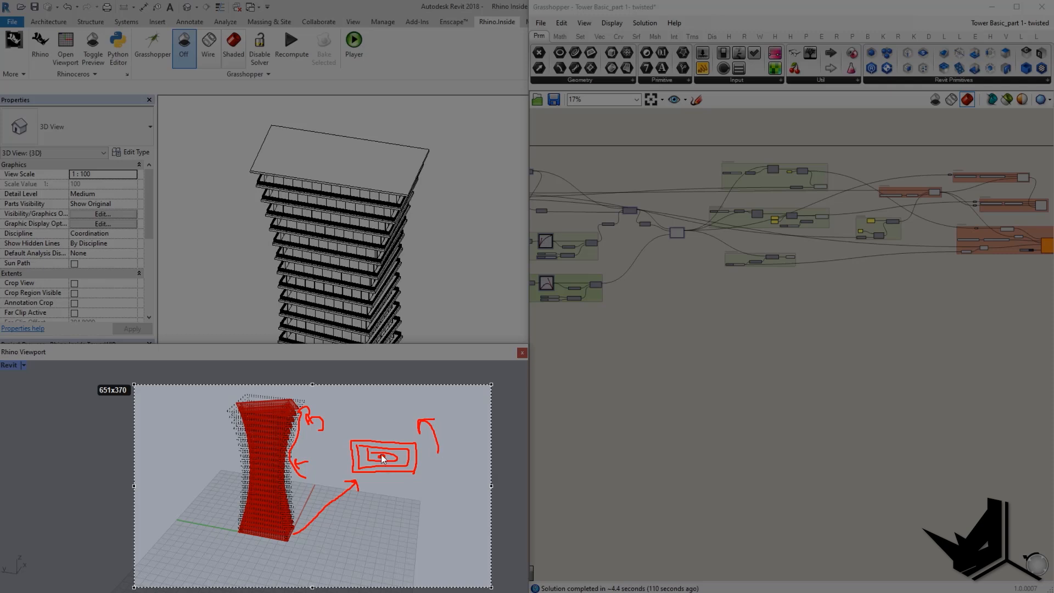
click(264, 429)
mouse_move(520, 145)
mouse_down()
mouse_move(673, 151)
mouse_move(695, 318)
mouse_move(491, 155)
mouse_move(527, 144)
mouse_up()
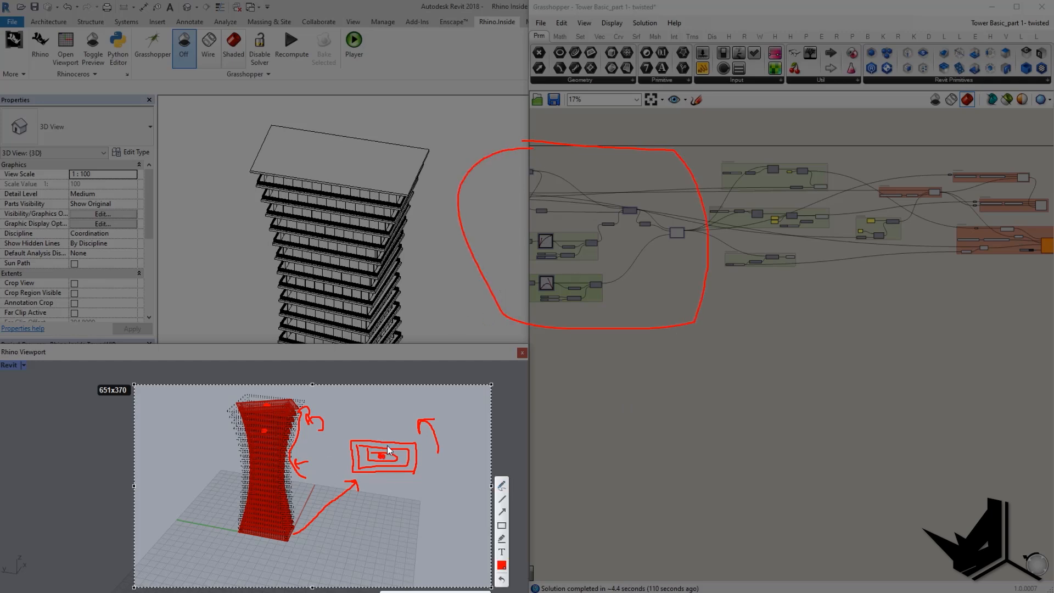
key(Escape)
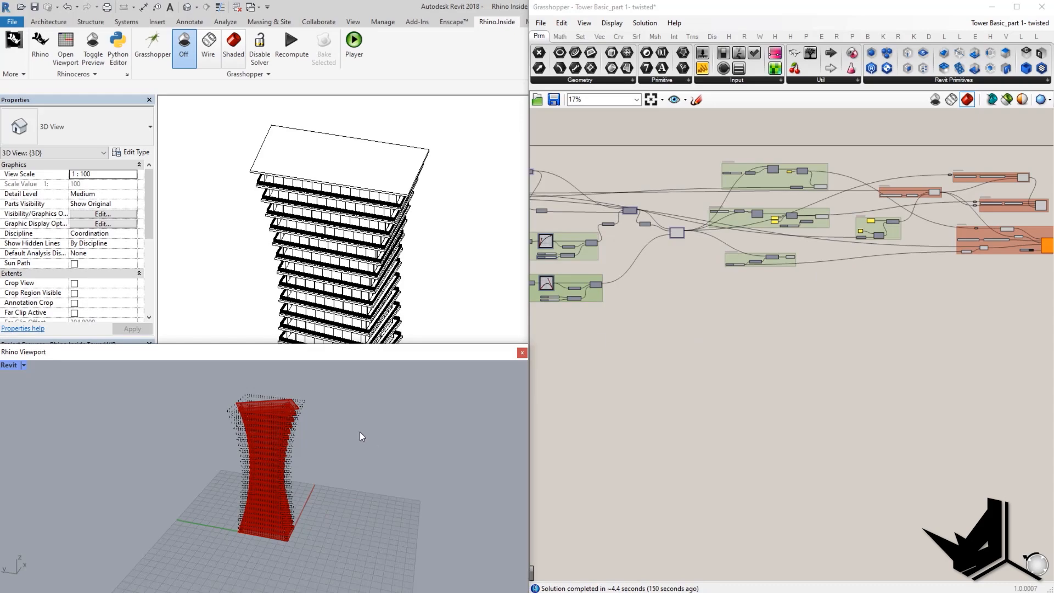
key(Print)
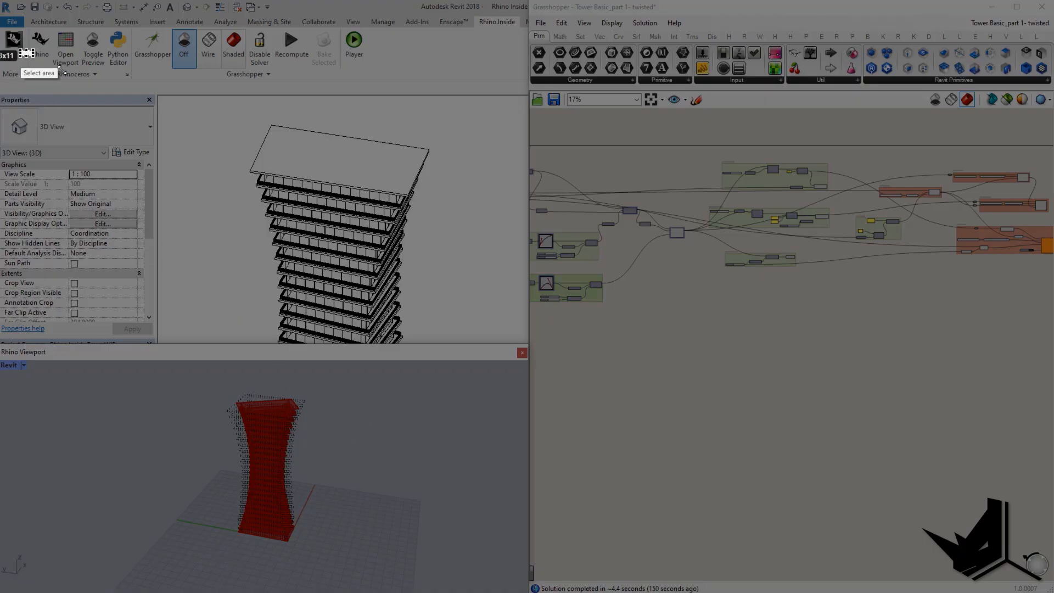
drag(18, 48, 1006, 589)
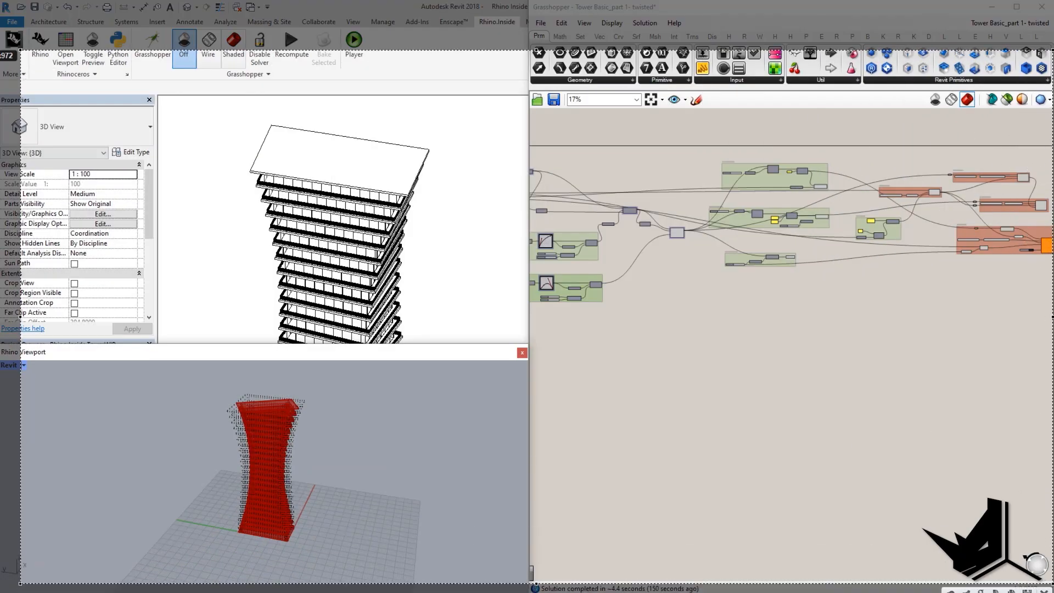
drag(960, 145, 930, 154)
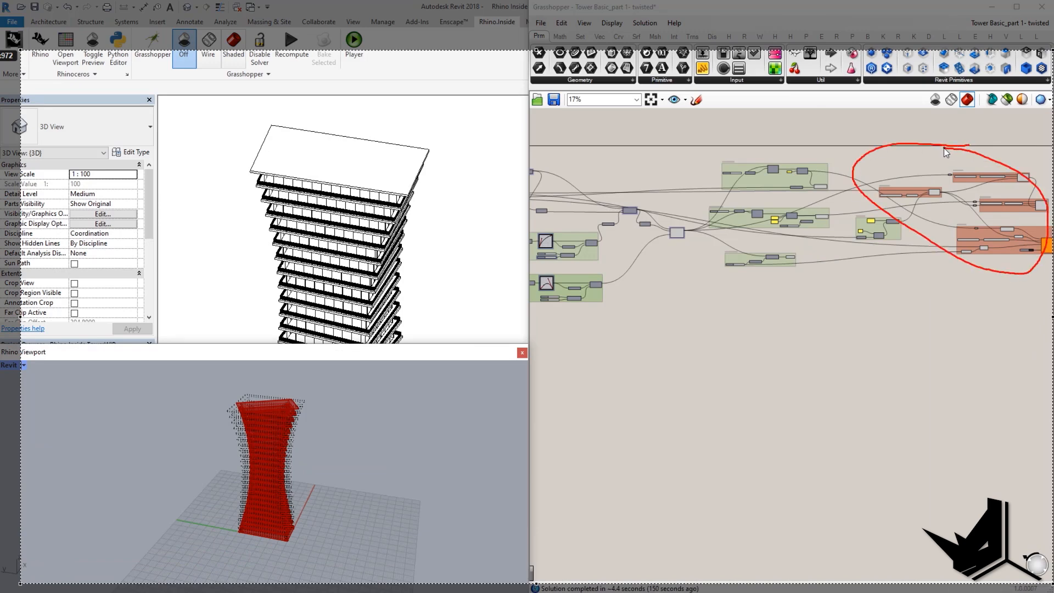
drag(890, 198, 897, 226)
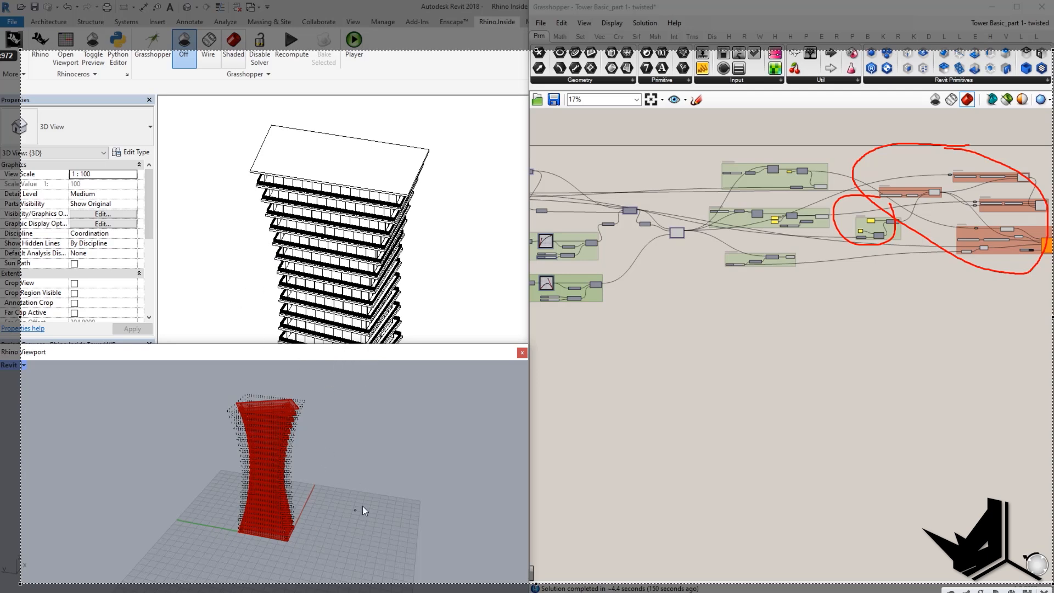
mouse_move(288, 436)
mouse_down()
mouse_move(341, 437)
mouse_move(347, 450)
mouse_move(452, 449)
mouse_up()
drag(365, 427, 434, 427)
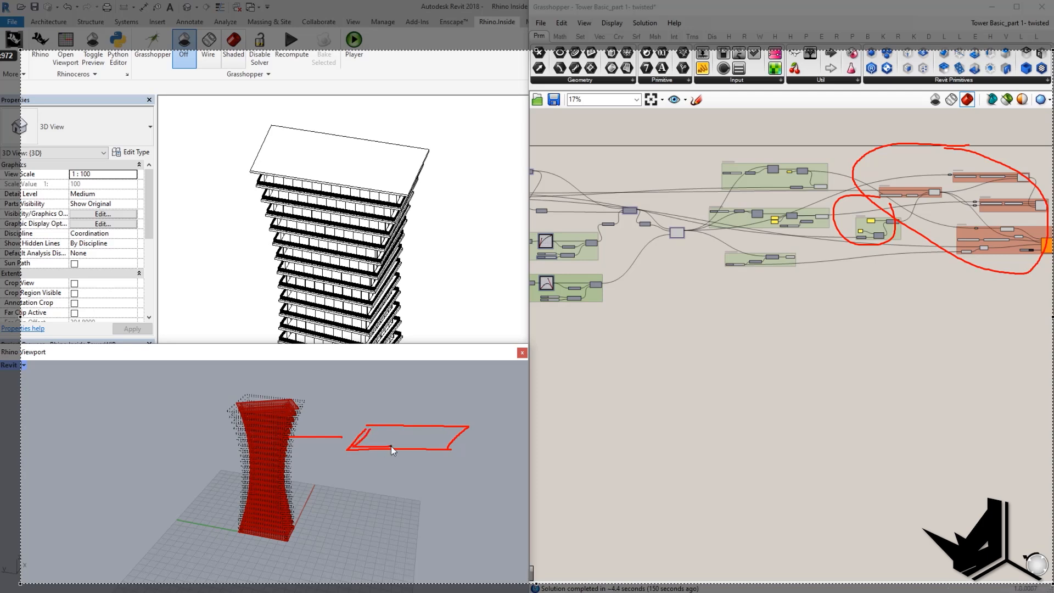
drag(447, 449, 468, 428)
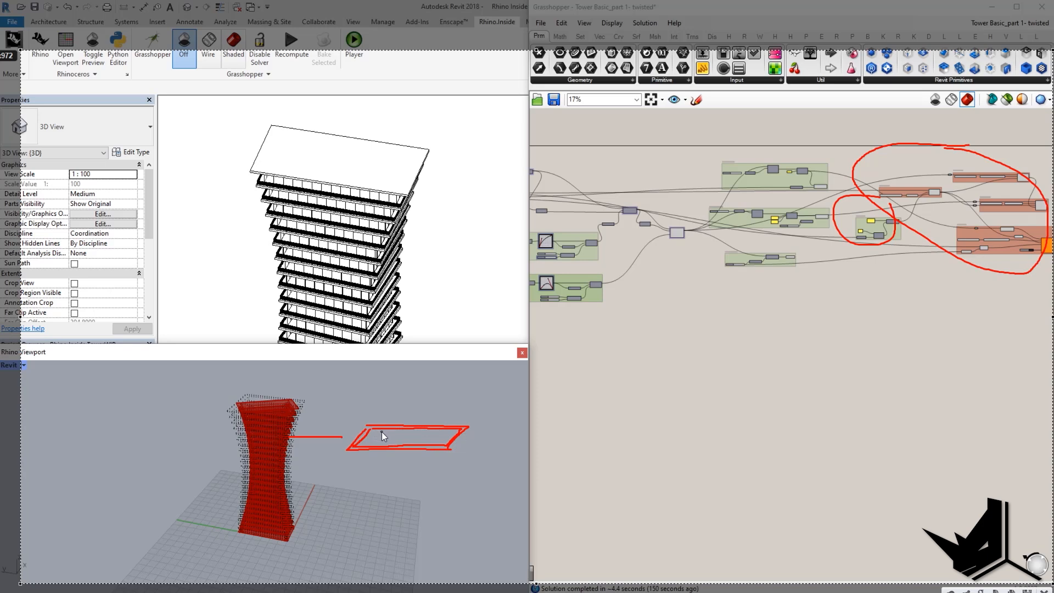
drag(382, 433, 376, 439)
drag(327, 476, 321, 545)
drag(322, 478, 477, 476)
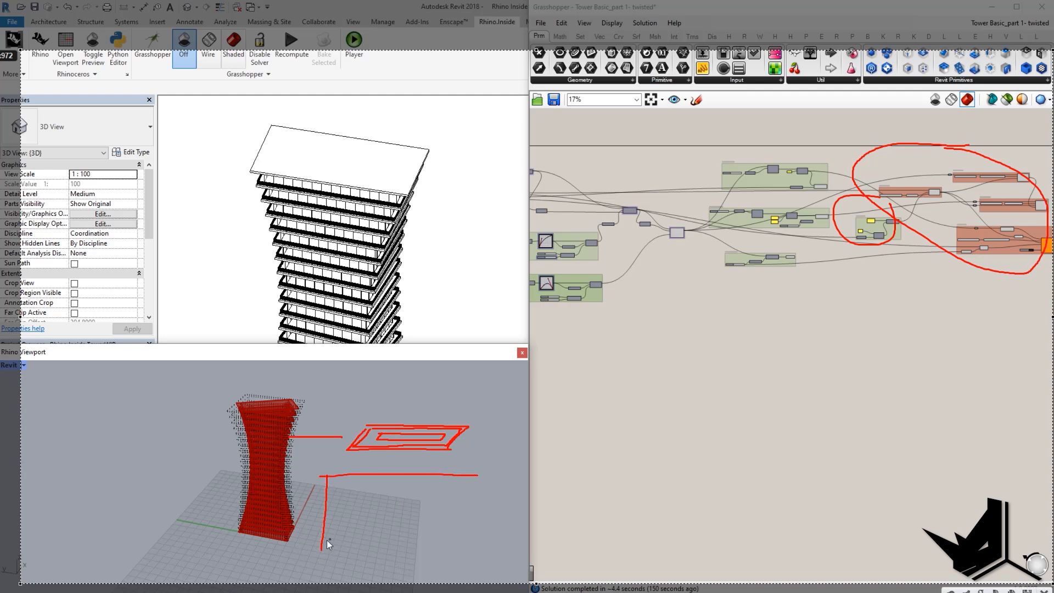
drag(311, 543, 483, 475)
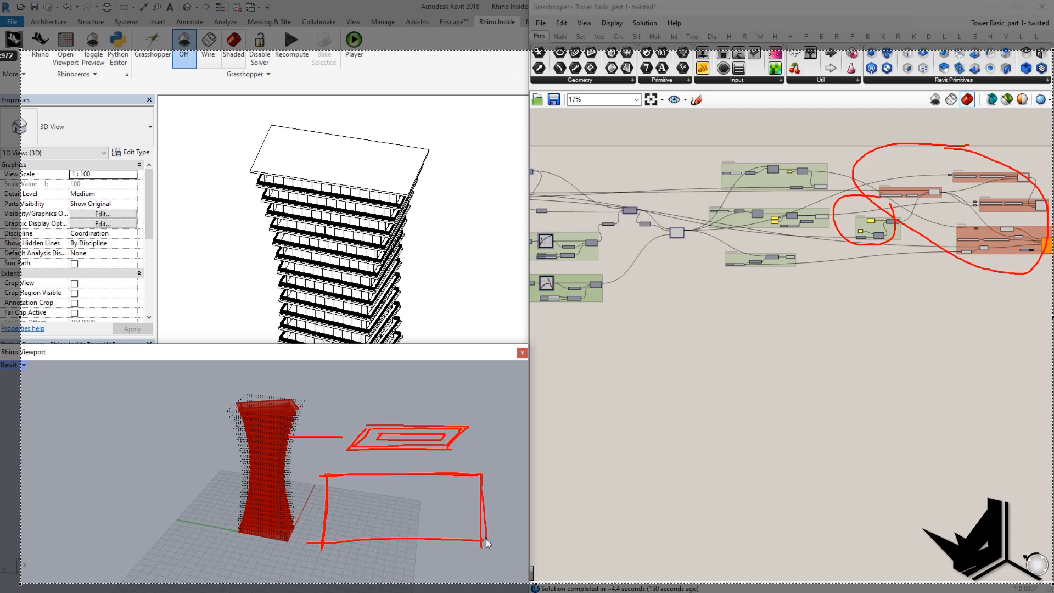
drag(366, 545, 327, 541)
drag(333, 479, 334, 502)
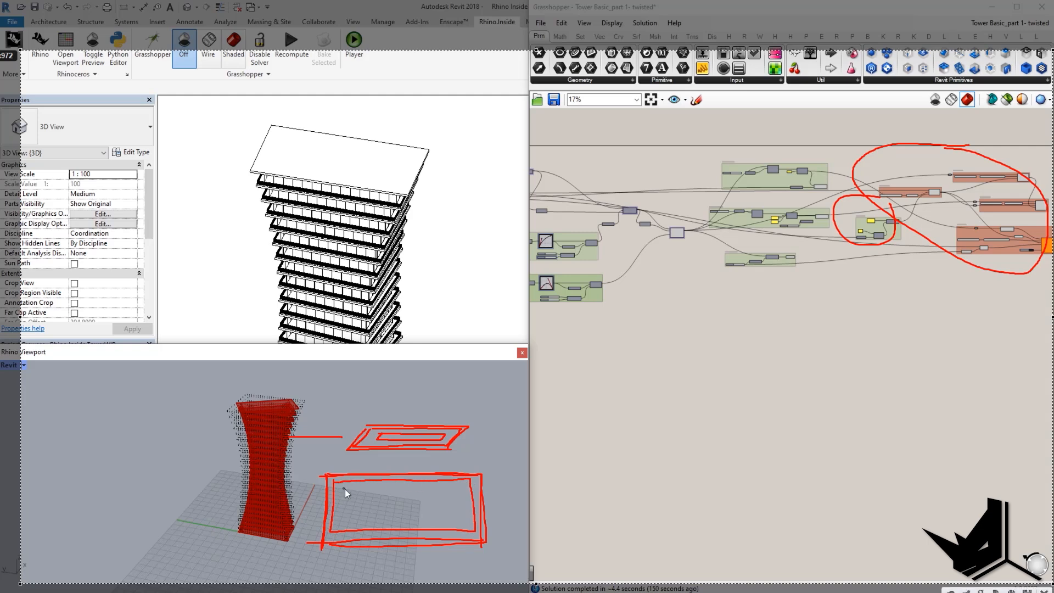
drag(347, 493, 343, 519)
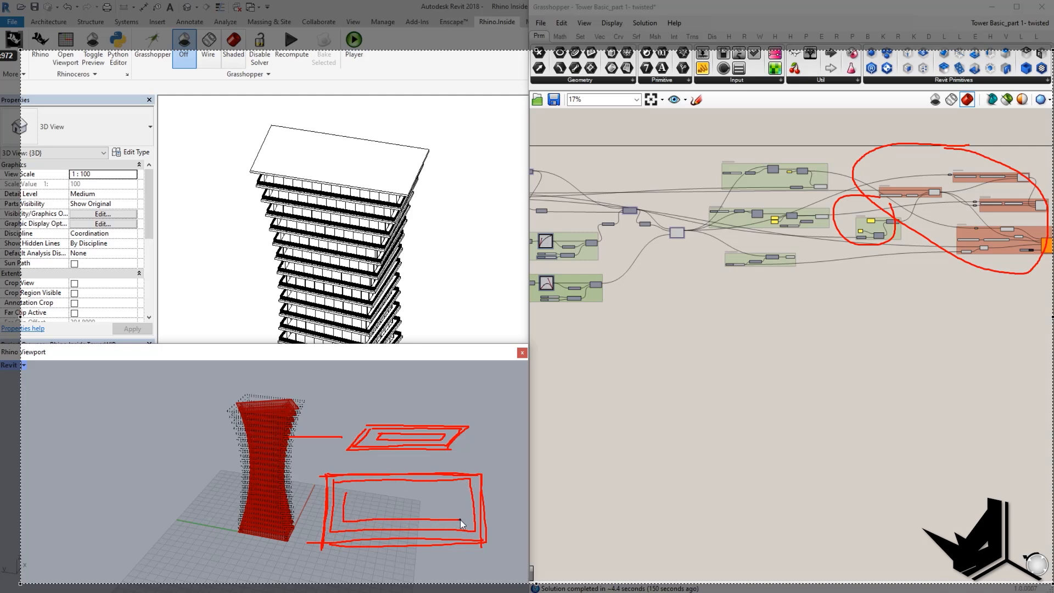
drag(460, 519, 461, 490)
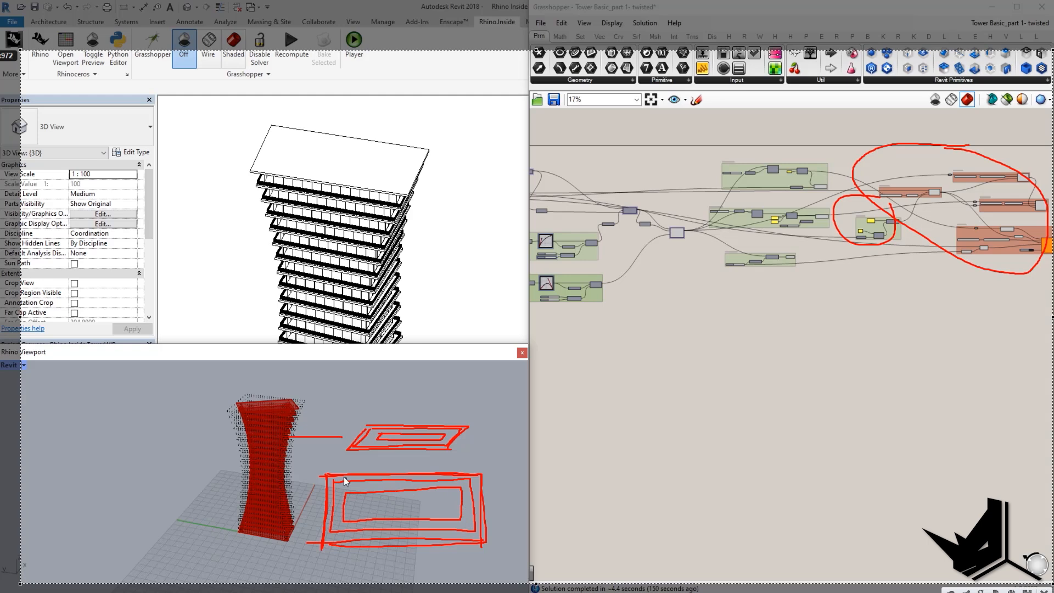
drag(479, 457, 470, 519)
mouse_move(910, 174)
mouse_down()
mouse_move(864, 160)
mouse_move(899, 185)
mouse_up()
mouse_move(171, 408)
mouse_down()
mouse_move(197, 409)
mouse_move(191, 438)
mouse_move(200, 454)
mouse_up()
drag(176, 466, 180, 466)
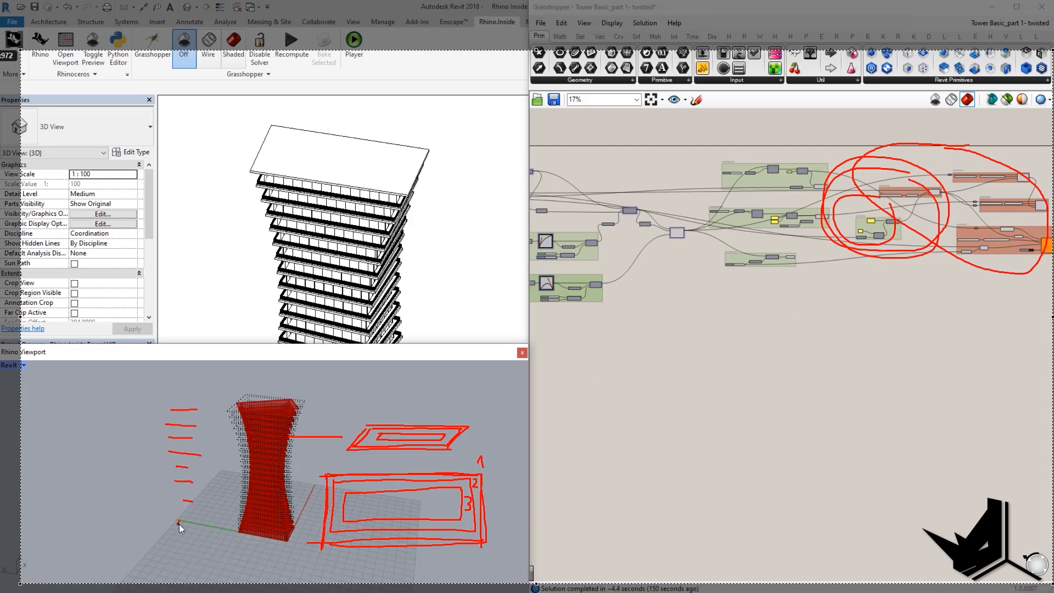
key(Escape)
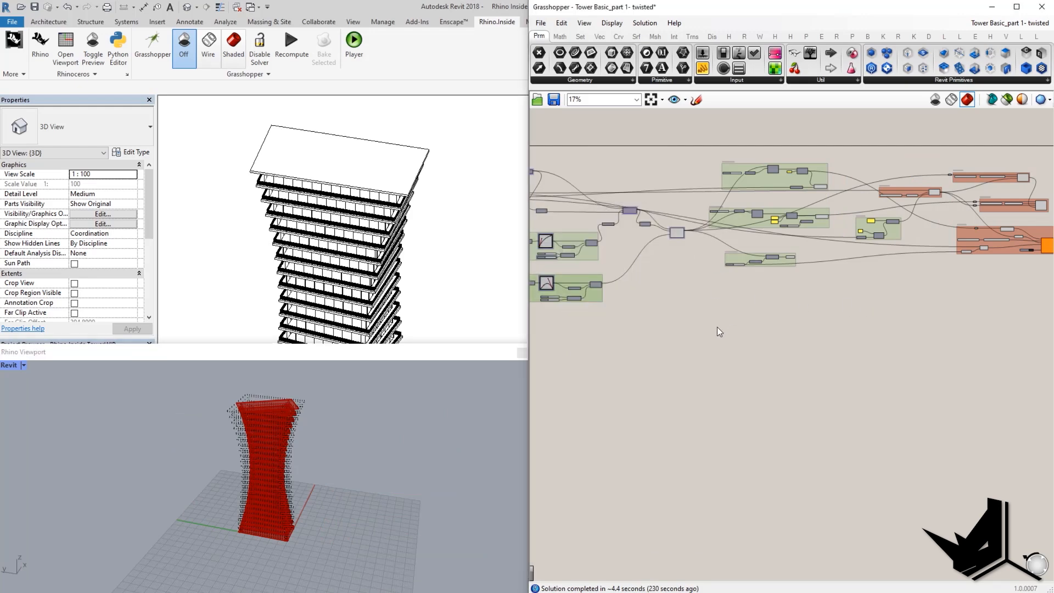
scroll(710, 329, down, 5)
- Hide all previews, then preview only the Tower Footprint rectangle and the Move step's stacked floors
middle_click(929, 305)
click(964, 270)
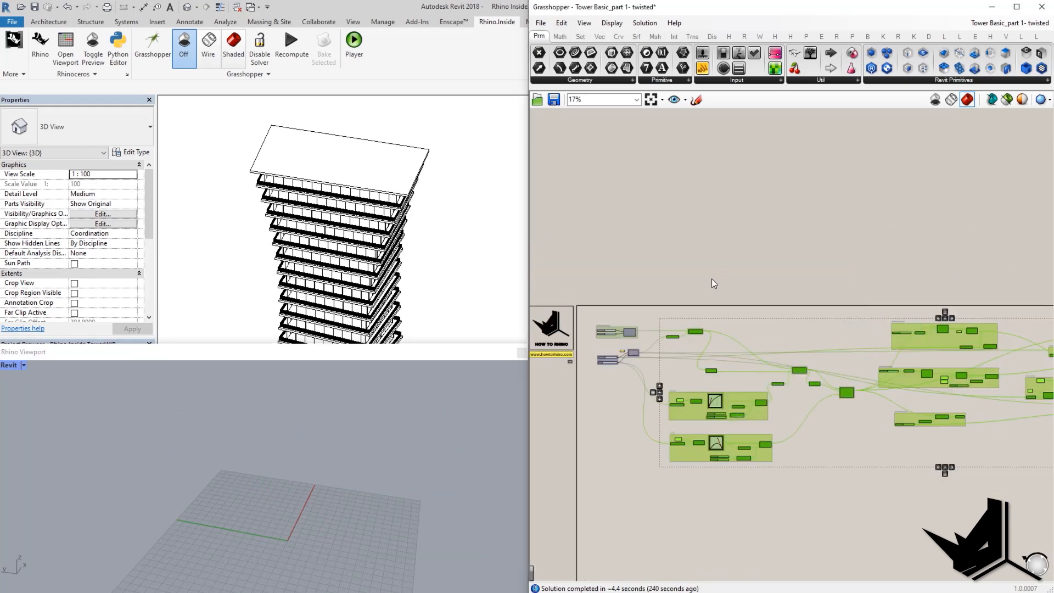
scroll(704, 280, up, 6)
scroll(886, 318, up, 2)
click(886, 311)
scroll(284, 543, down, 3)
scroll(247, 527, up, 4)
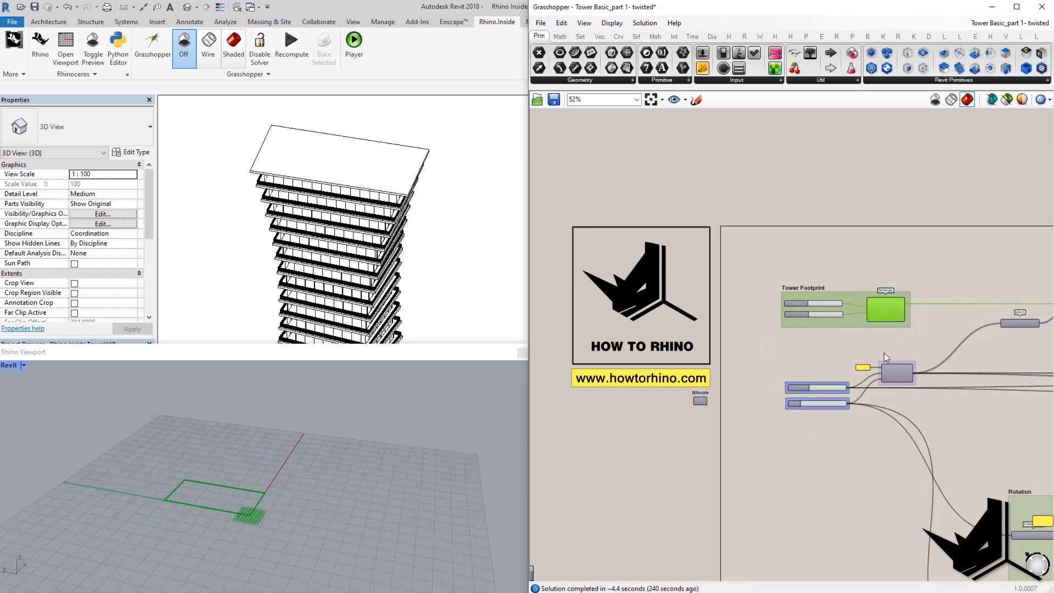
scroll(906, 357, up, 3)
scroll(858, 366, up, 3)
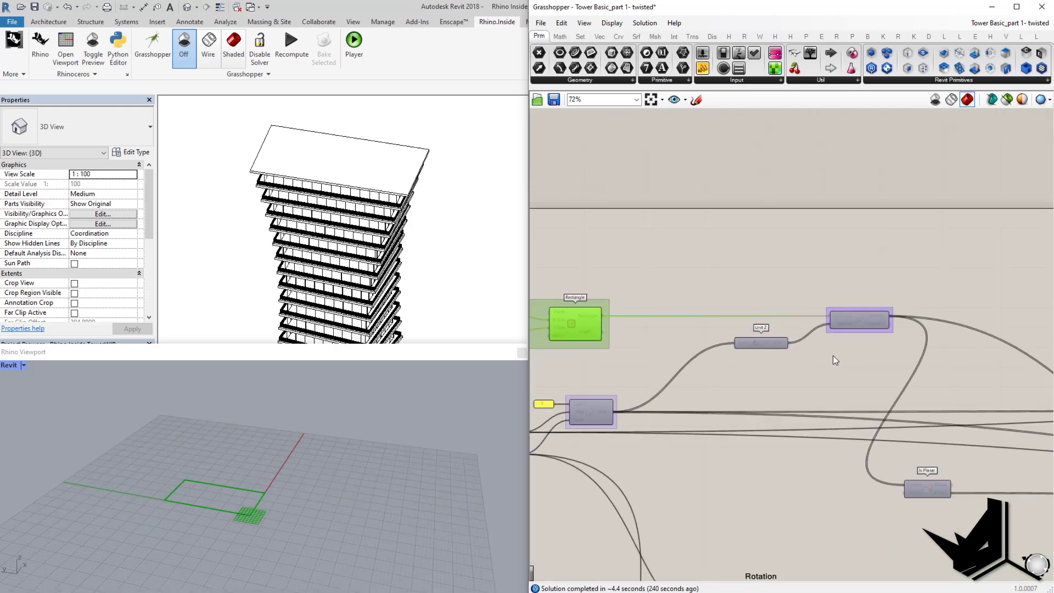
right_click(859, 321)
click(873, 344)
scroll(322, 483, down, 5)
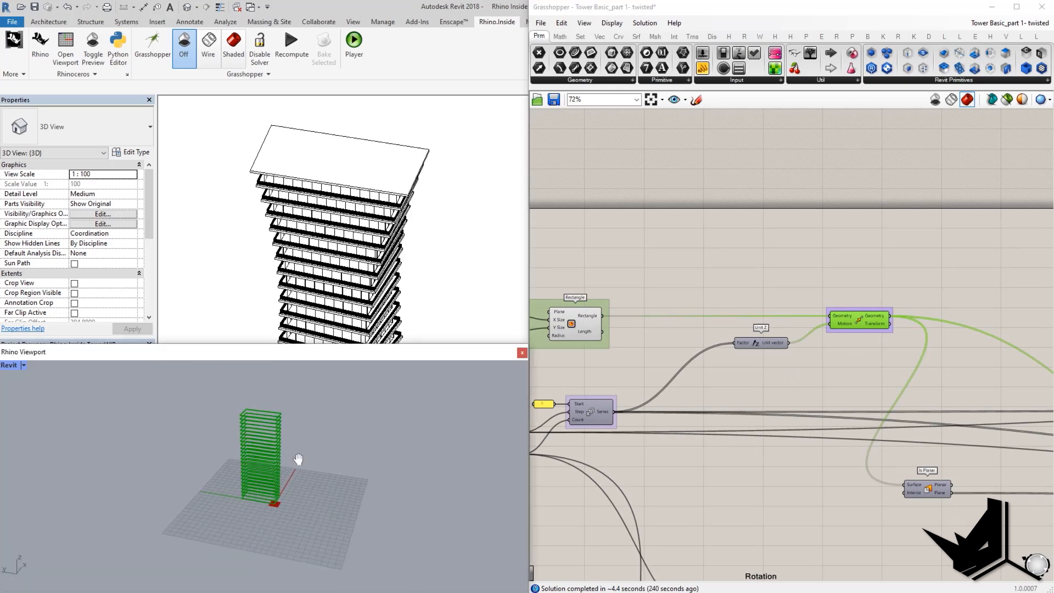
scroll(877, 442, down, 4)
scroll(740, 404, up, 4)
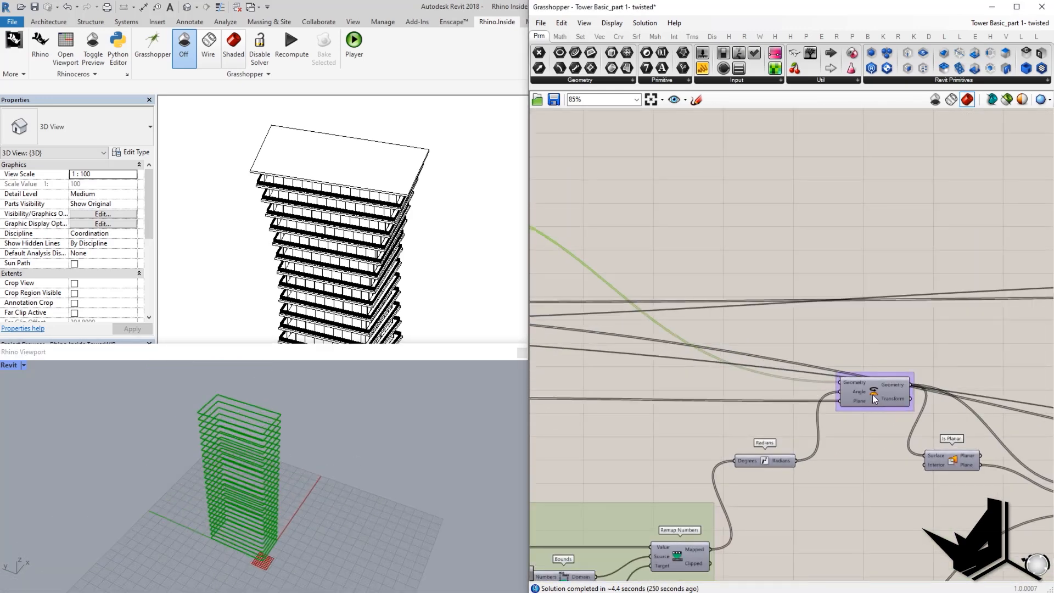
- Preview the Rotate and Scale NU steps to inspect the twisted, tapering floor outlines
right_click(873, 395)
click(885, 410)
mouse_move(395, 460)
right_down()
mouse_move(328, 523)
mouse_move(248, 441)
mouse_move(263, 462)
right_up()
scroll(247, 438, up, 4)
scroll(255, 437, down, 3)
right_drag(848, 461, 832, 438)
scroll(841, 458, down, 2)
click(832, 439)
right_click(833, 439)
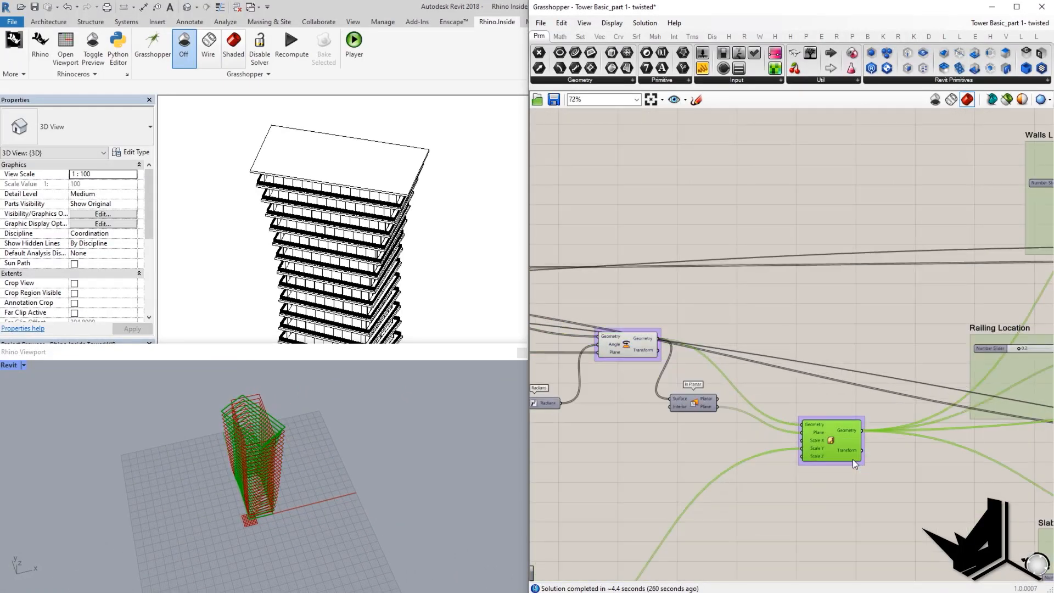
right_drag(298, 441, 313, 445)
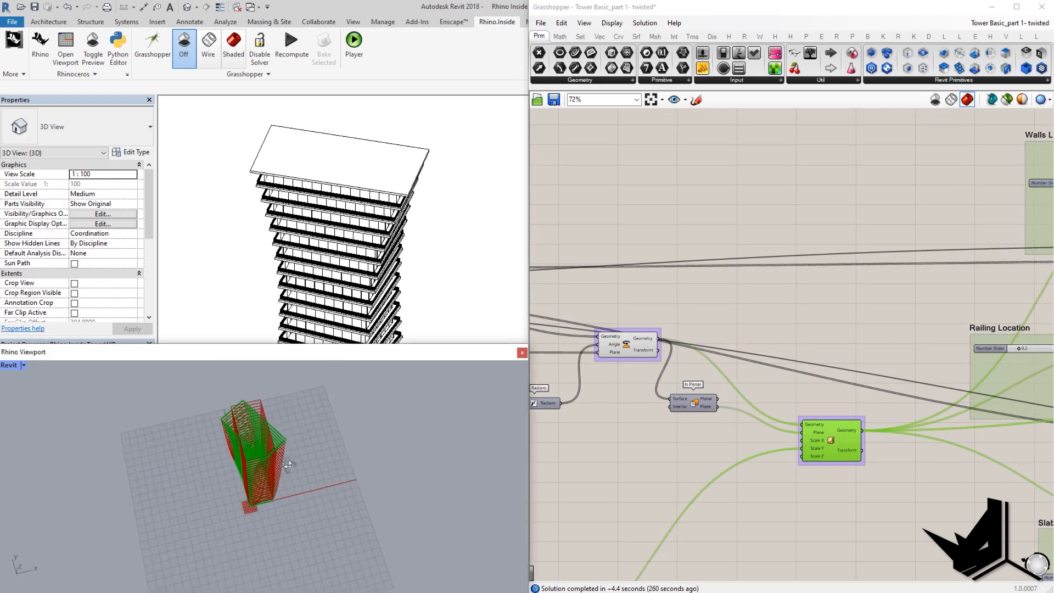
scroll(581, 423, down, 3)
- Hide the intermediate transform previews so only the final twisted tower shows
right_click(849, 325)
click(882, 345)
scroll(873, 337, down, 3)
scroll(872, 336, up, 3)
click(715, 283)
right_click(714, 283)
click(737, 303)
- Straighten the Rotation Graph Mapper curve into a line for an even twist up the tower
right_drag(330, 411, 414, 445)
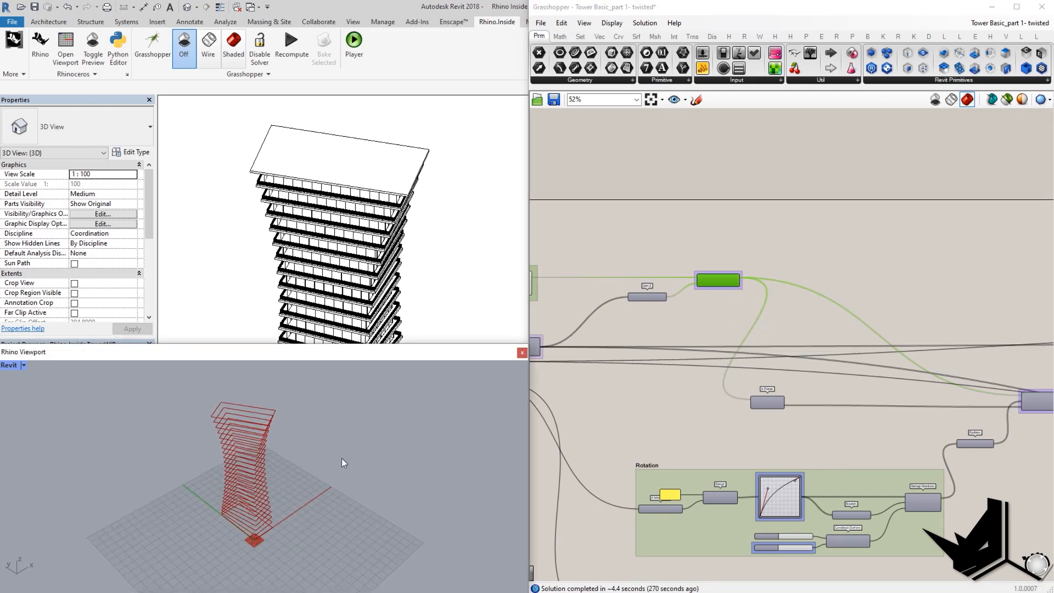
mouse_move(819, 414)
right_down()
mouse_move(781, 378)
mouse_move(823, 272)
right_up()
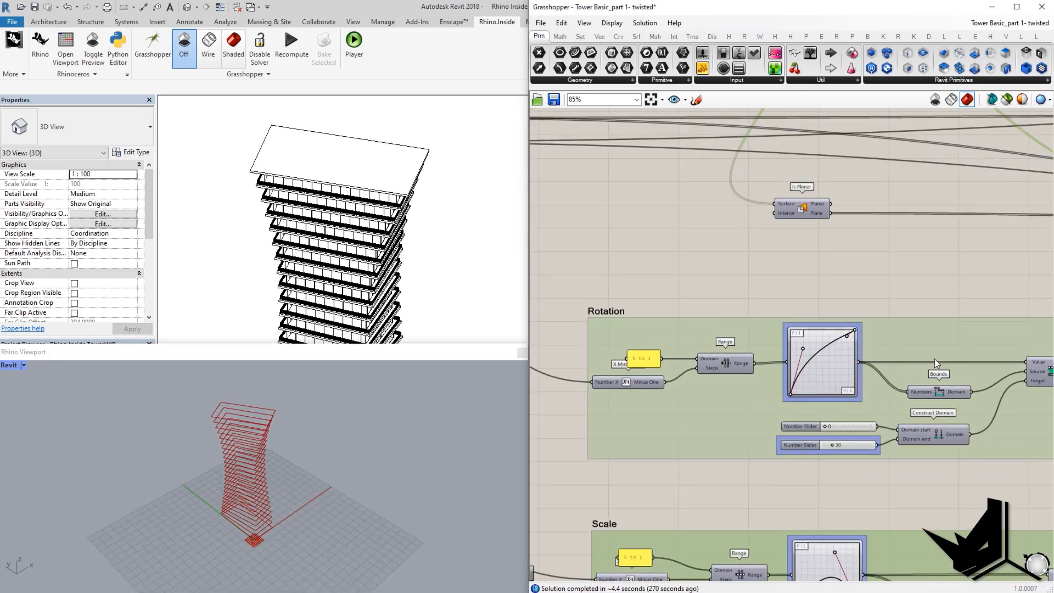
scroll(670, 327, up, 1)
scroll(671, 327, up, 2)
scroll(694, 374, up, 2)
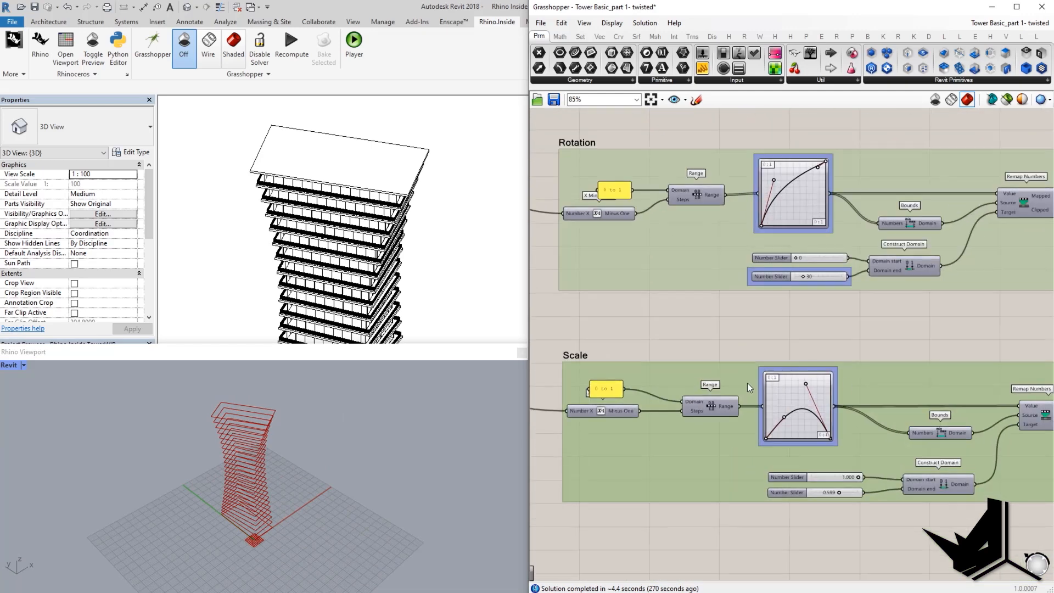
right_drag(883, 237, 864, 280)
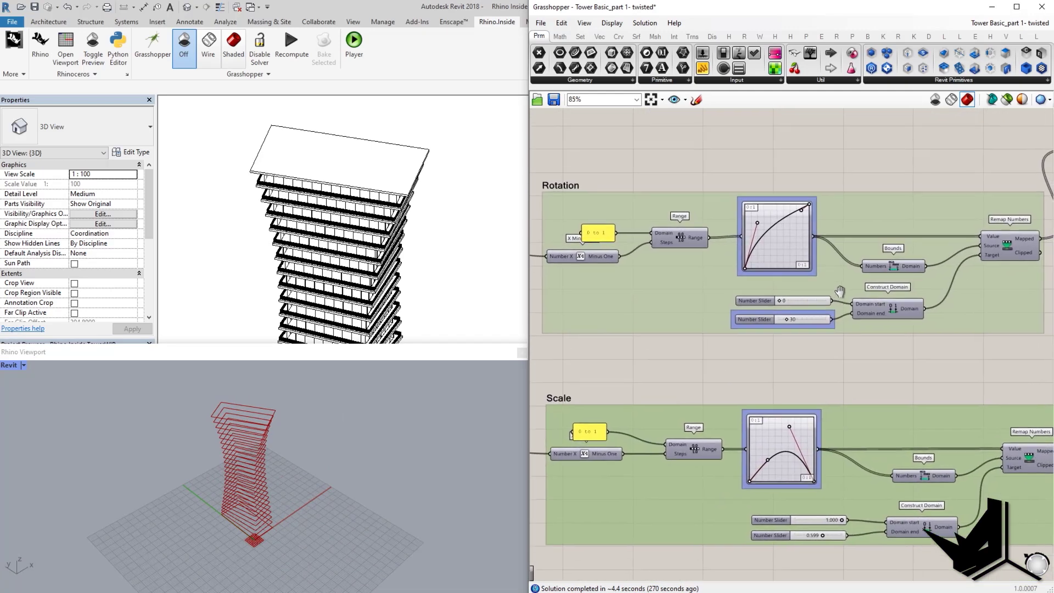
click(755, 224)
click(765, 233)
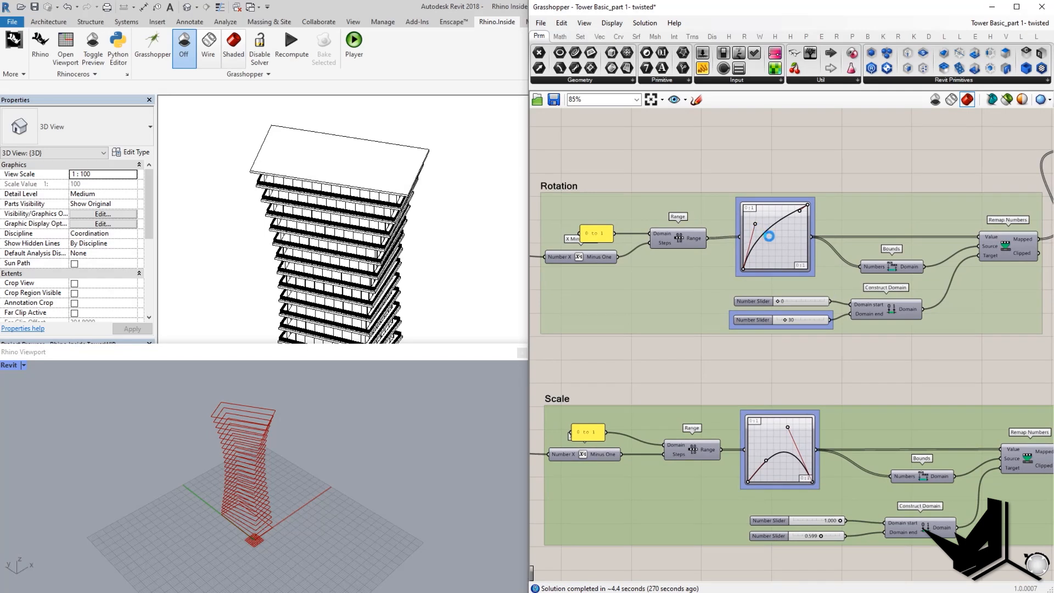
drag(756, 224, 770, 236)
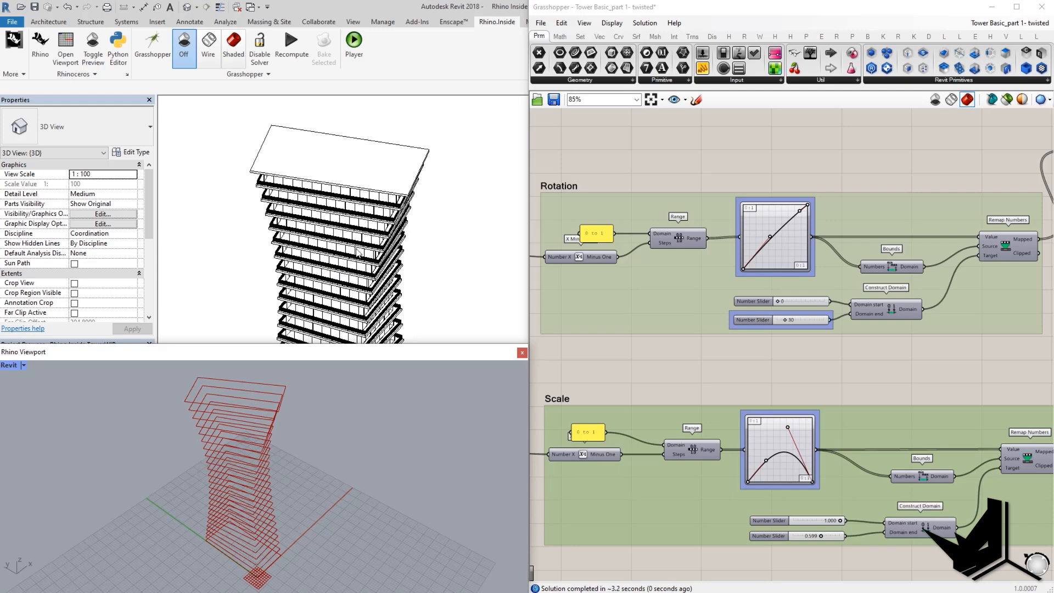
right_drag(273, 437, 345, 493)
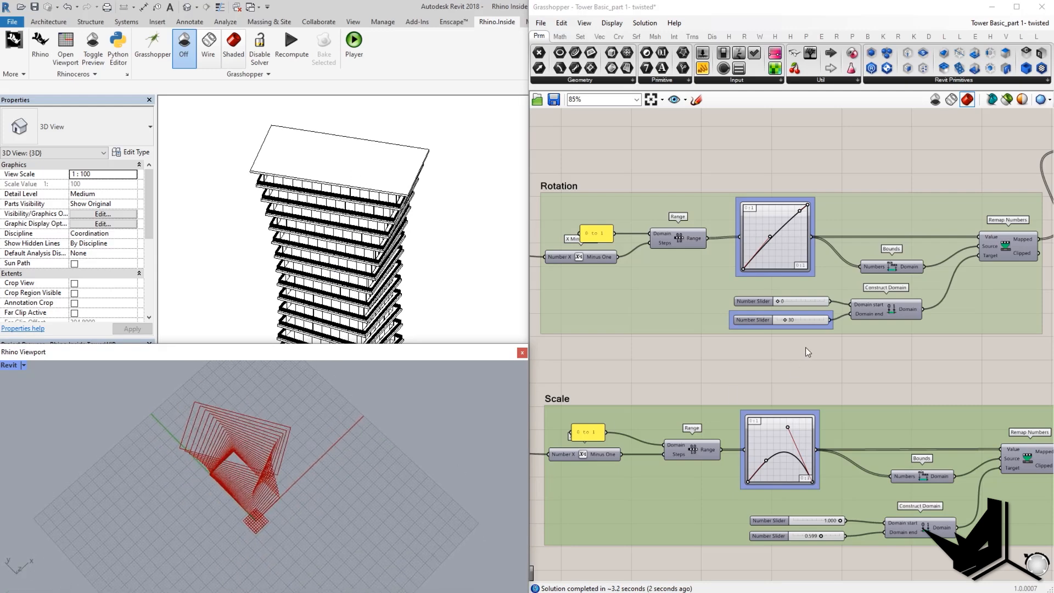
scroll(789, 318, up, 5)
- Set the Rotation end slider to 60, then window-select the Revit output components
double_click(803, 317)
text(60)
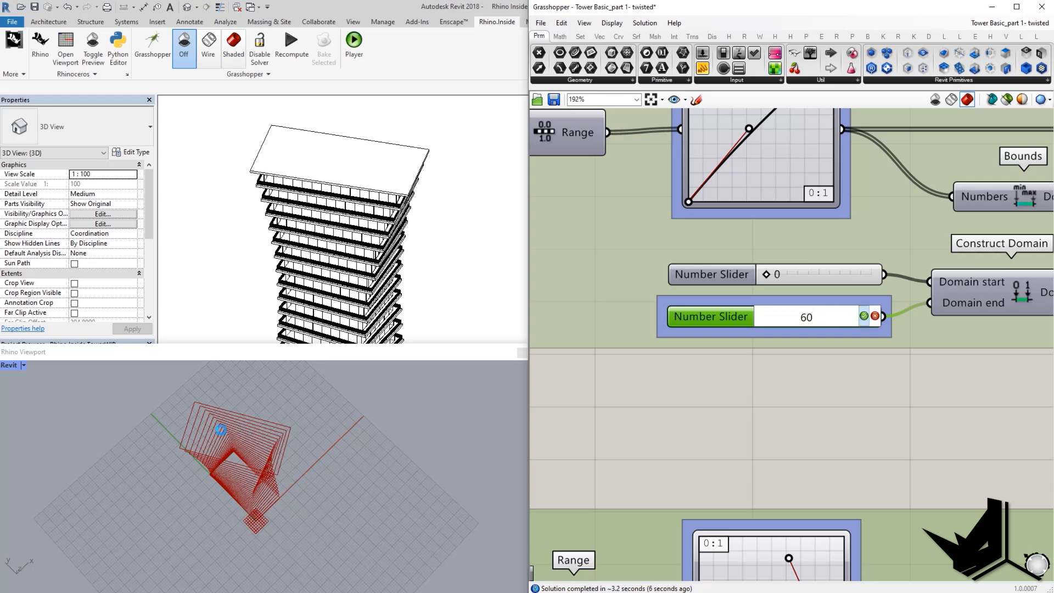
key(Return)
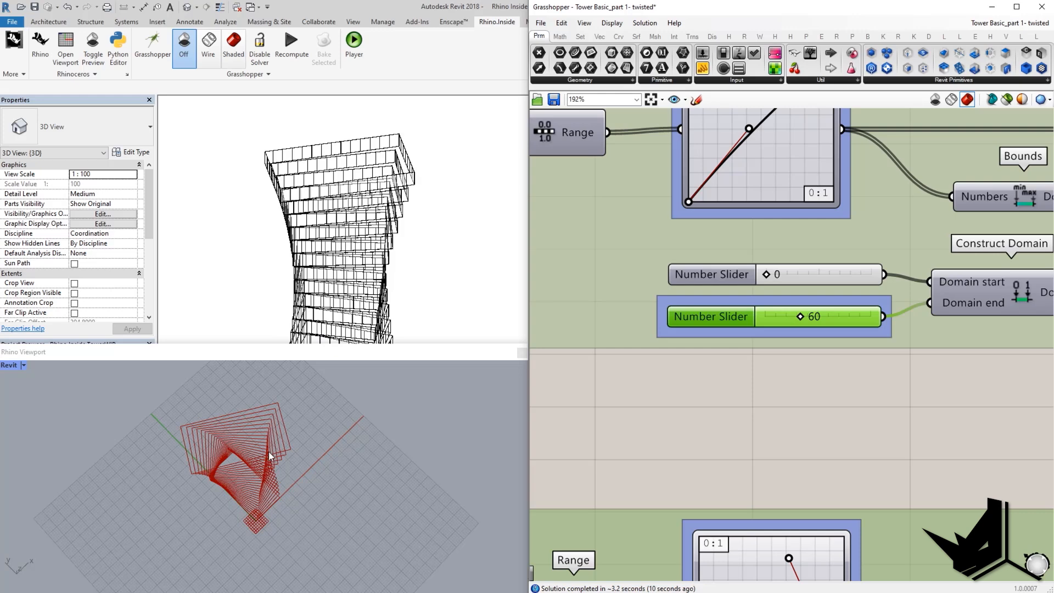
right_drag(270, 455, 296, 449)
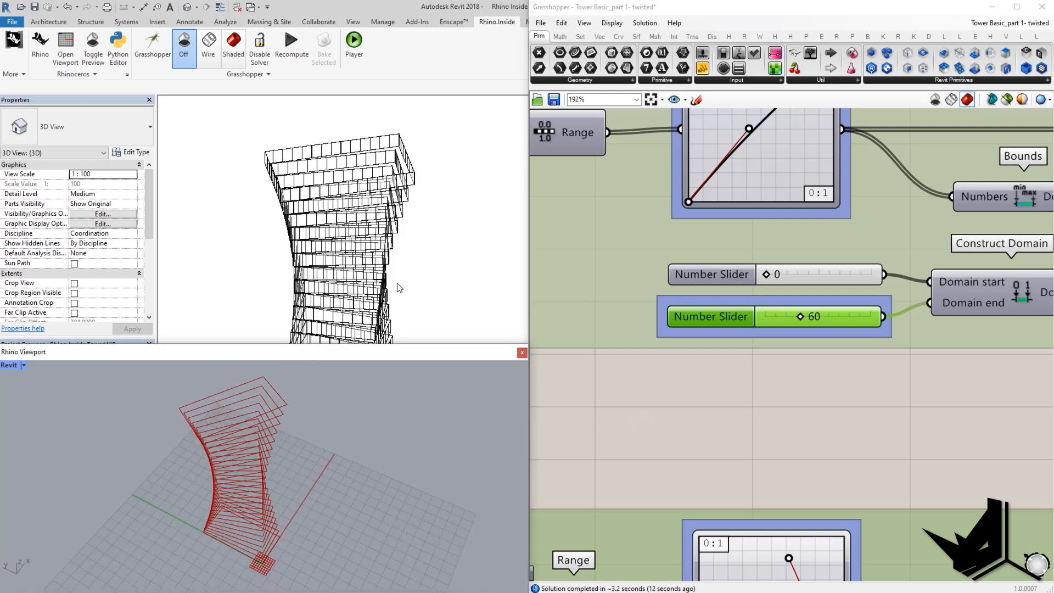
scroll(723, 381, down, 5)
scroll(811, 366, down, 3)
scroll(808, 358, up, 4)
scroll(642, 370, down, 3)
right_drag(883, 369, 752, 313)
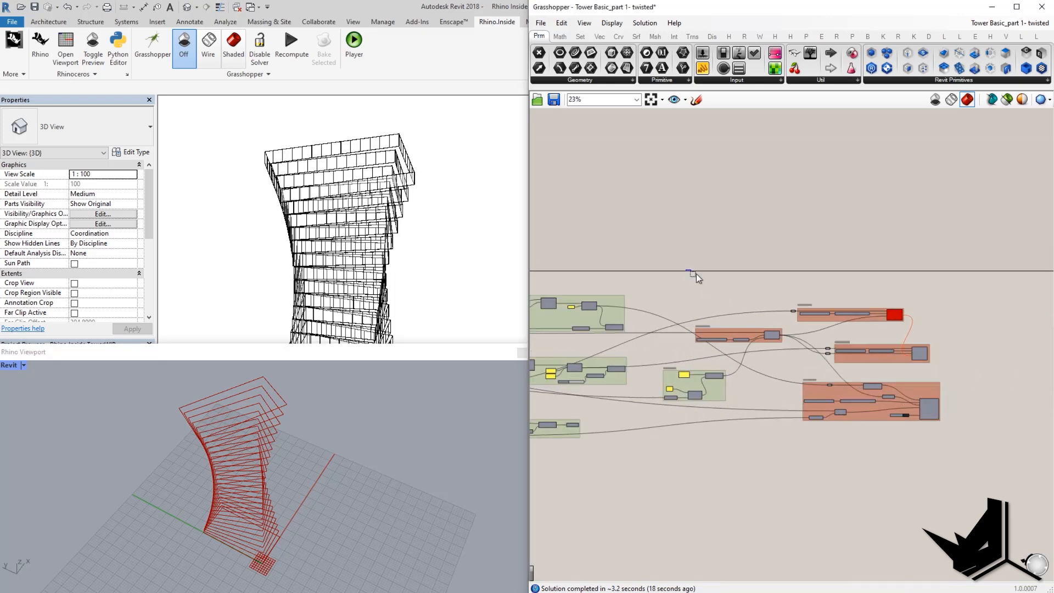
drag(721, 280, 974, 455)
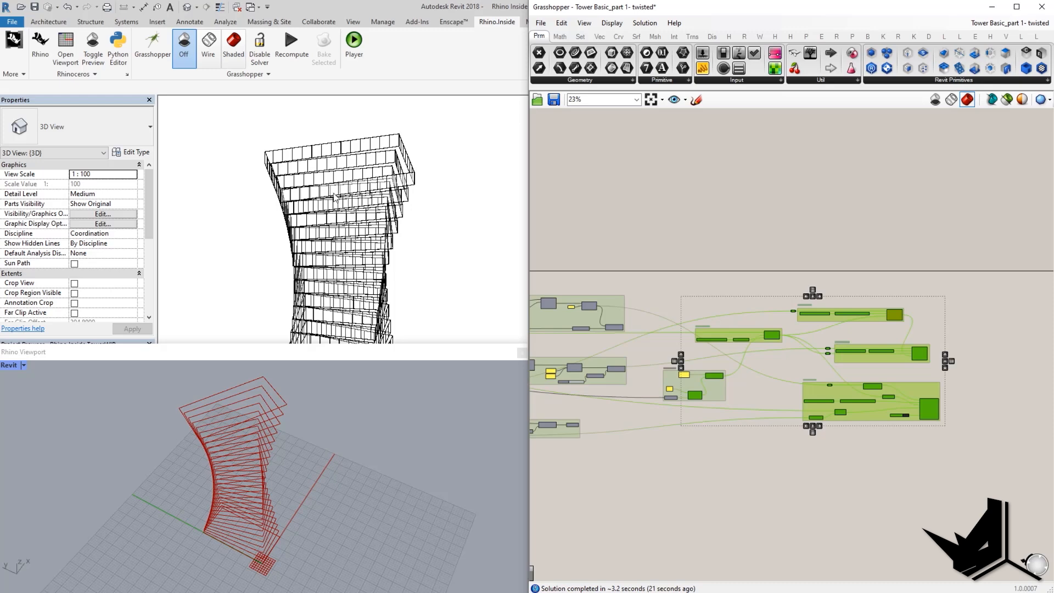
scroll(283, 246, down, 3)
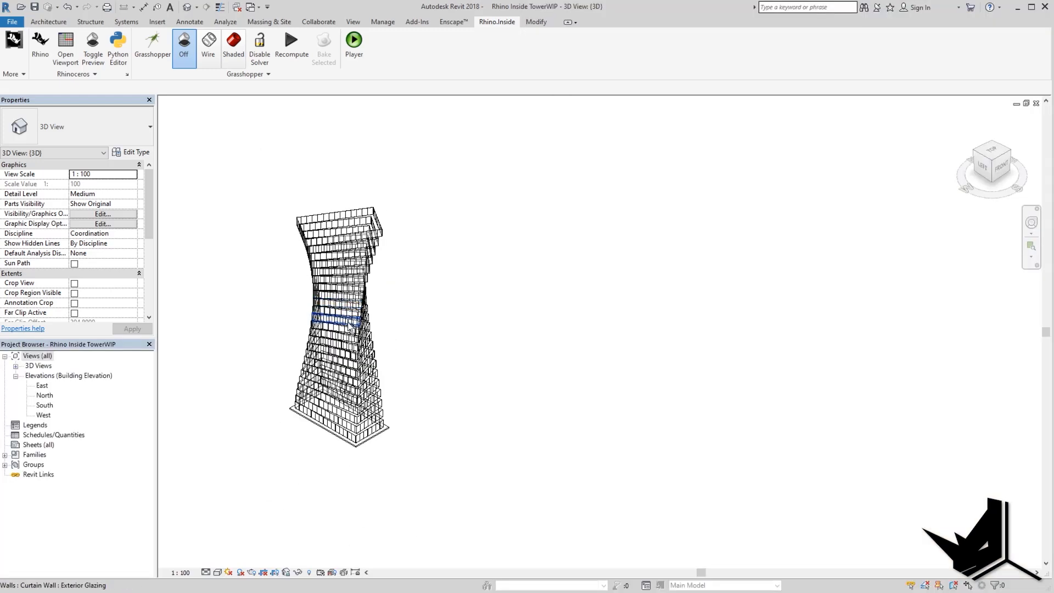
scroll(284, 246, up, 2)
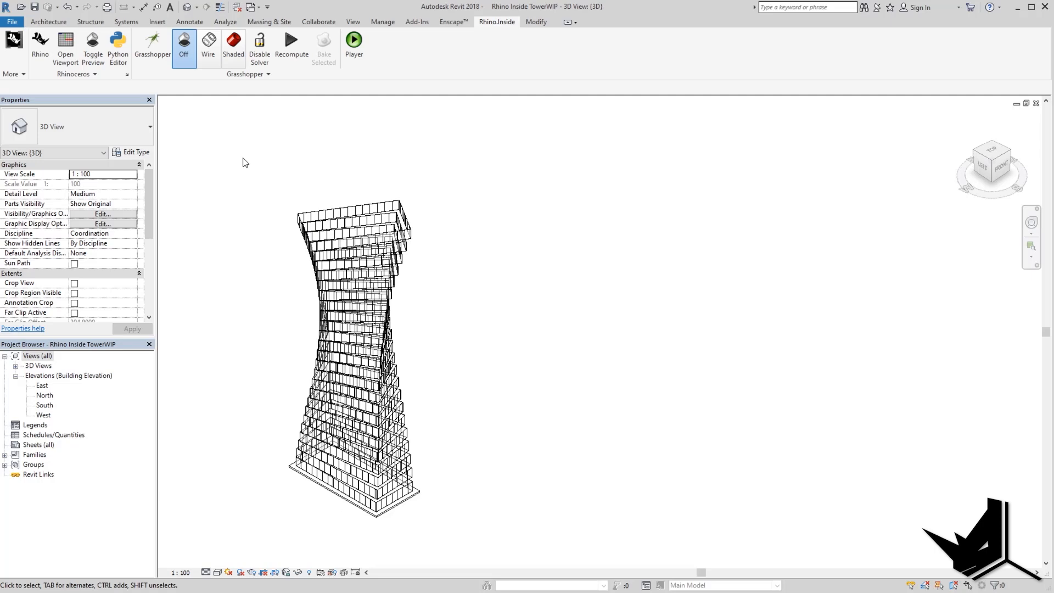
- Window-select the baked curtain-wall tower elements in Revit and delete them
drag(237, 159, 502, 535)
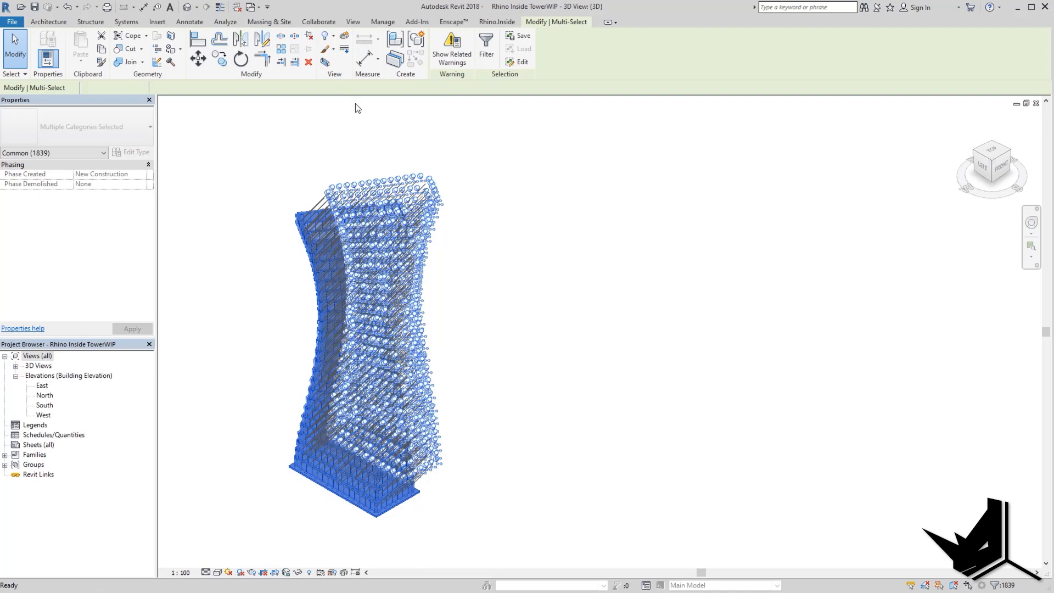
key(Delete)
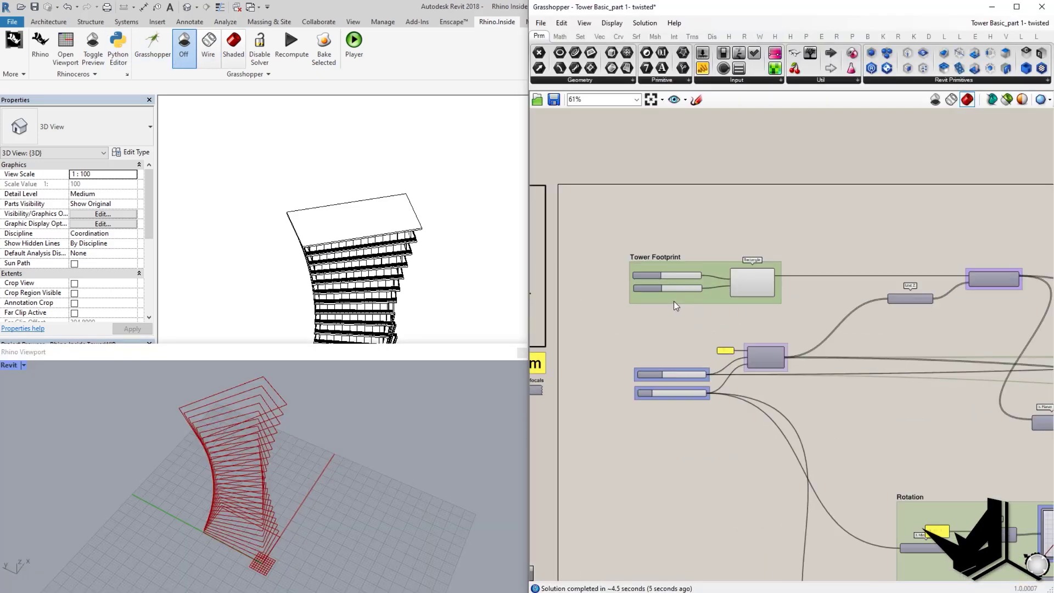
scroll(674, 300, up, 2)
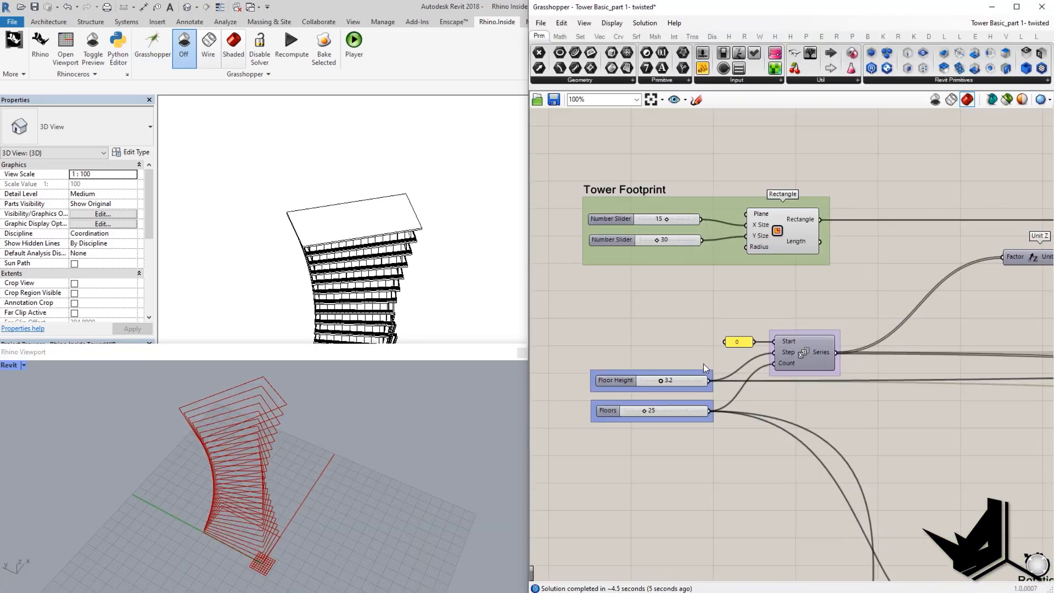
scroll(665, 388, up, 2)
scroll(676, 388, down, 1)
scroll(670, 379, up, 1)
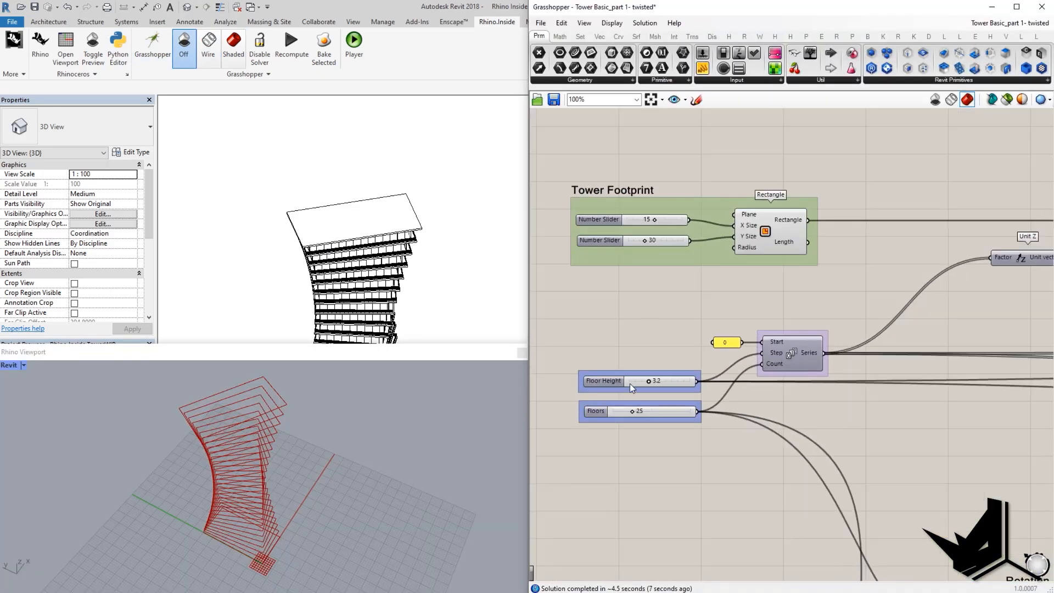
- Set the Floor Height slider to 3.2 and the Floors count to 30
drag(653, 381, 647, 381)
scroll(409, 424, down, 3)
scroll(344, 445, down, 2)
click(637, 412)
double_click(636, 411)
text(30)
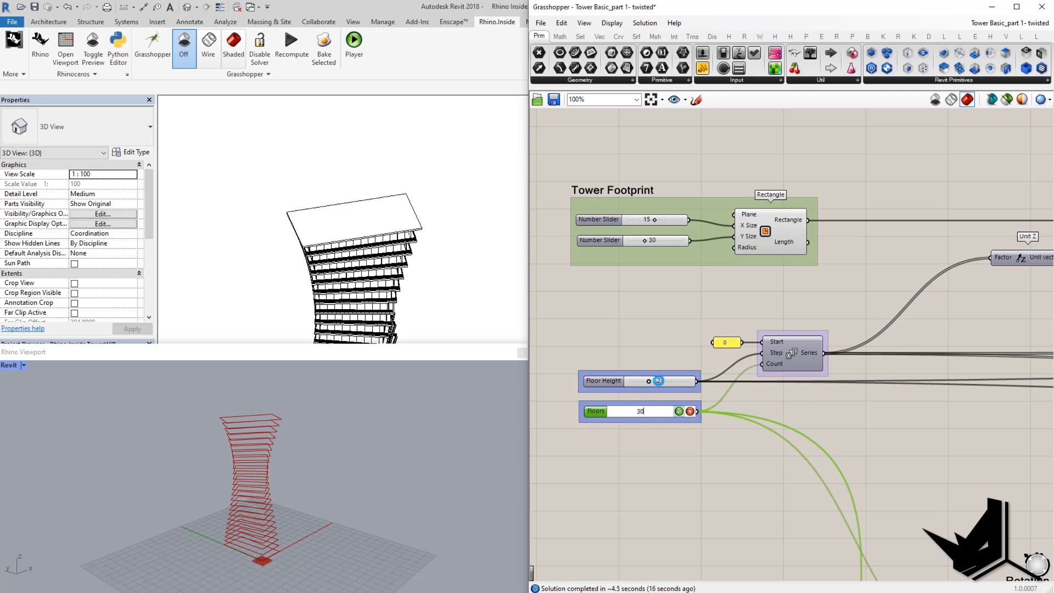
key(Return)
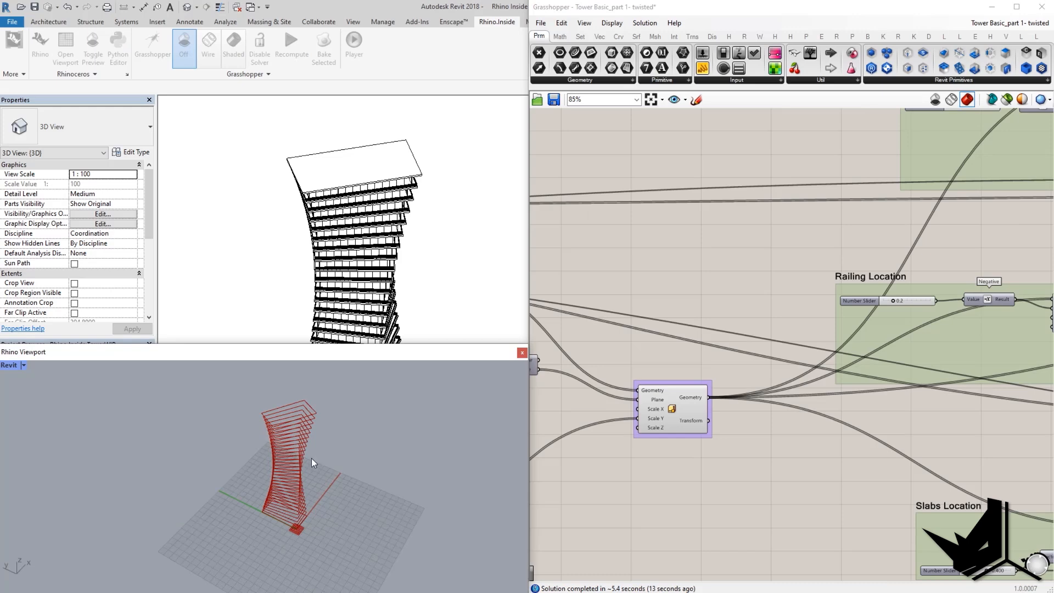
scroll(308, 457, up, 5)
scroll(308, 445, down, 5)
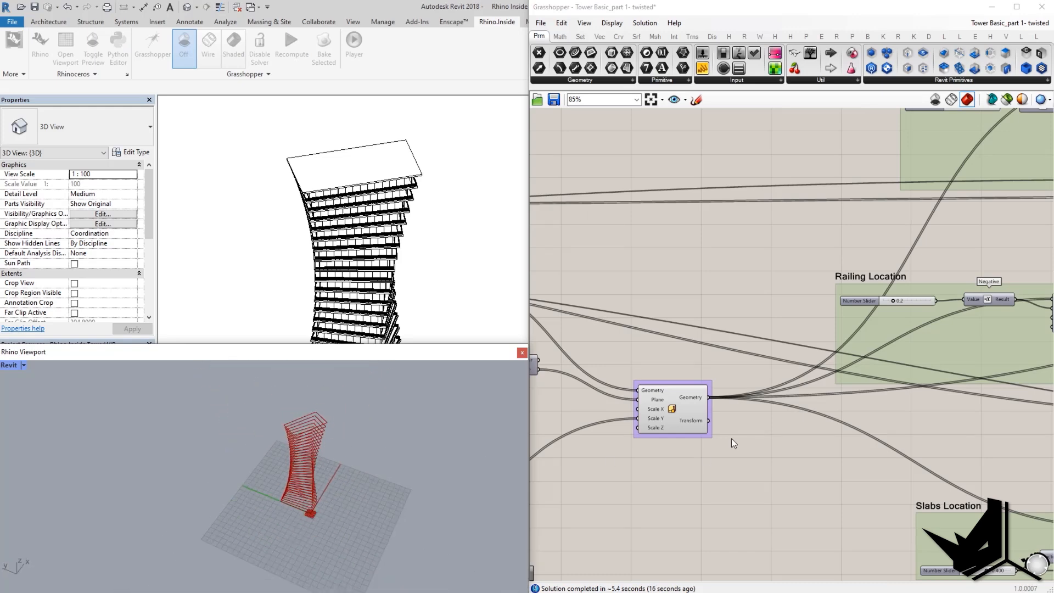
scroll(712, 433, up, 2)
- Turn on preview of the Cap Holes component to show the floor slabs as capped solids
mouse_move(780, 371)
right_down()
mouse_move(659, 411)
mouse_move(666, 390)
mouse_move(797, 442)
mouse_move(738, 437)
right_up()
scroll(692, 421, up, 2)
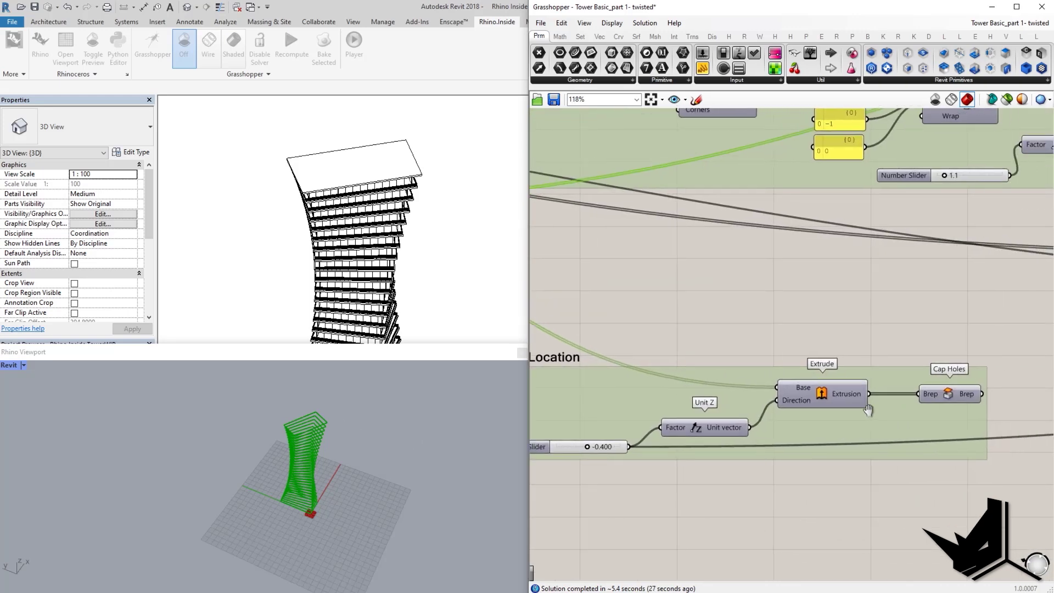
right_click(949, 392)
click(970, 417)
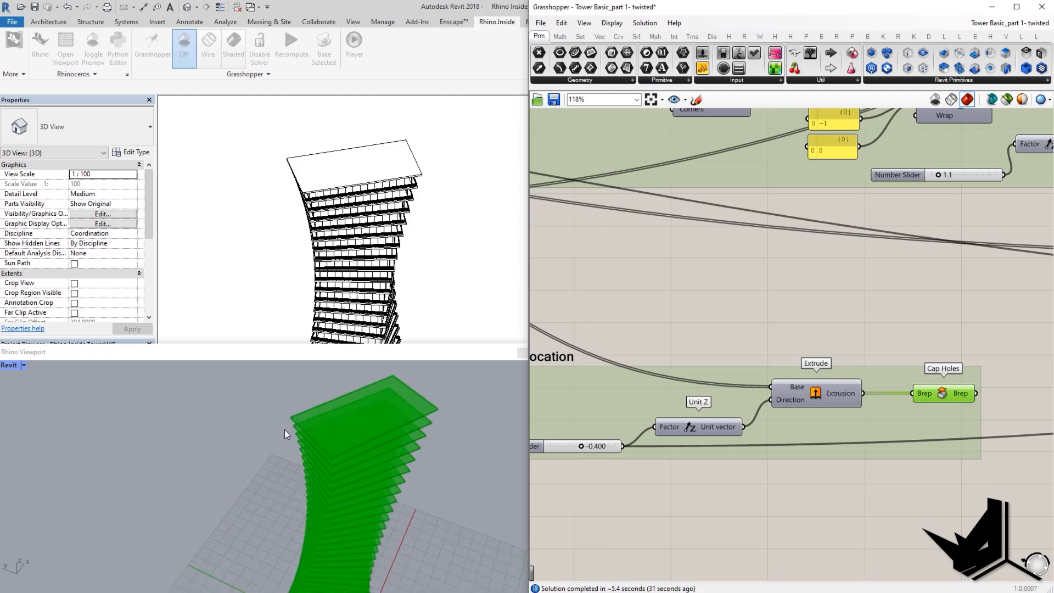
scroll(344, 433, up, 8)
scroll(338, 434, down, 6)
mouse_move(339, 434)
right_down()
mouse_move(415, 425)
mouse_move(368, 479)
right_up()
scroll(405, 442, down, 5)
click(959, 406)
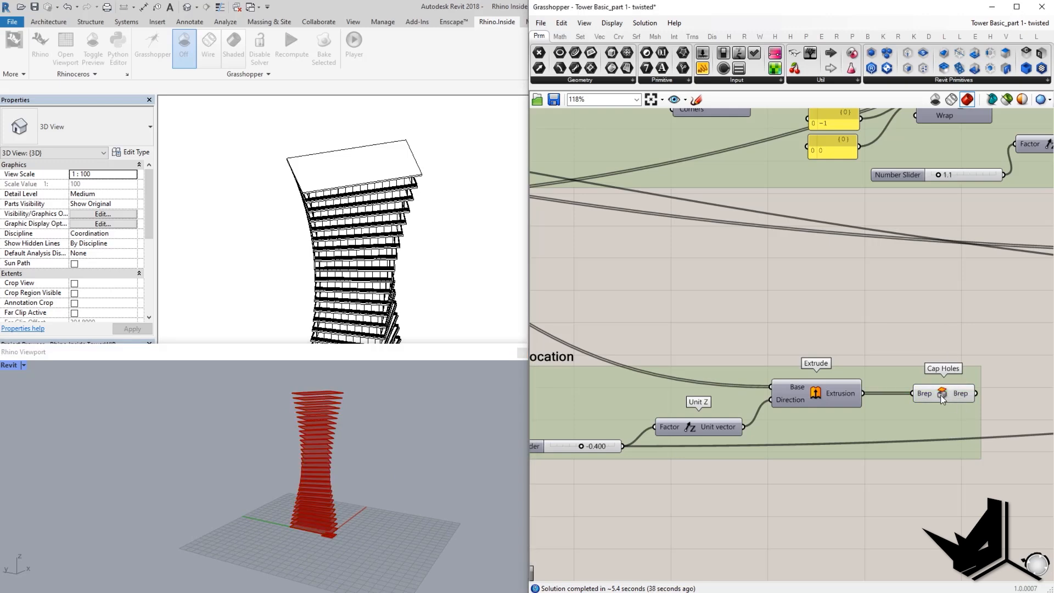
right_drag(730, 447, 841, 375)
scroll(647, 422, down, 5)
- Inspect the Walls group's Cull Index and Extrude components while orbiting the slab preview
right_drag(776, 448, 774, 459)
scroll(833, 393, up, 4)
scroll(764, 412, down, 3)
right_drag(790, 286, 734, 297)
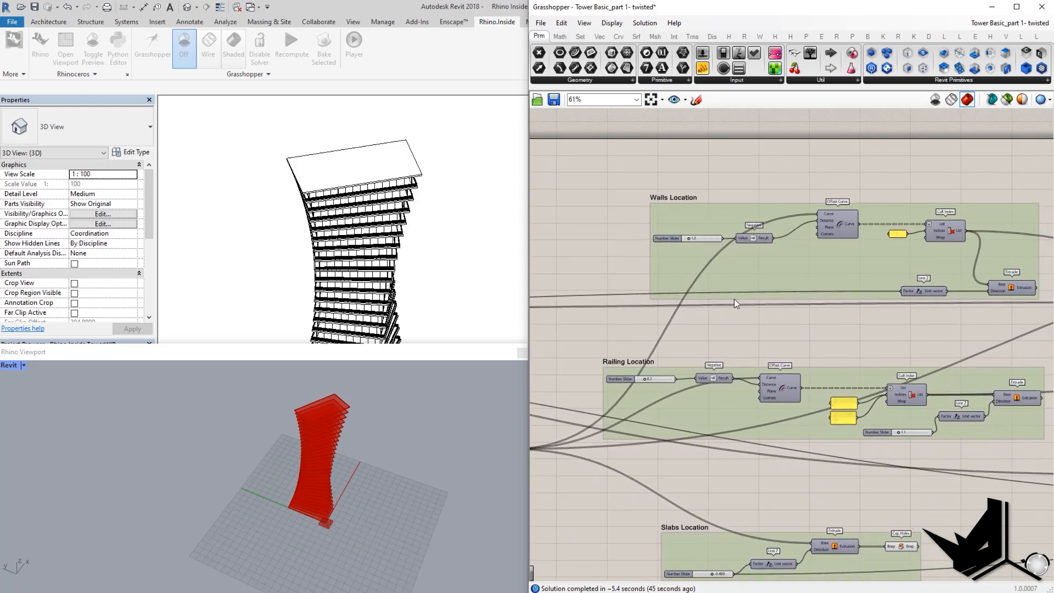
scroll(833, 205, up, 2)
click(825, 263)
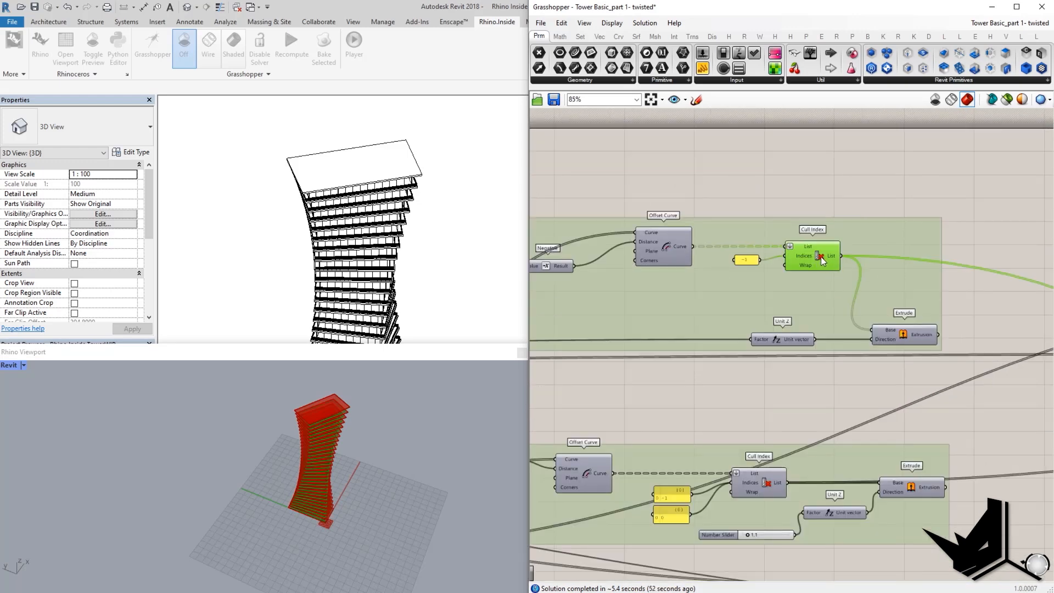
scroll(371, 461, up, 5)
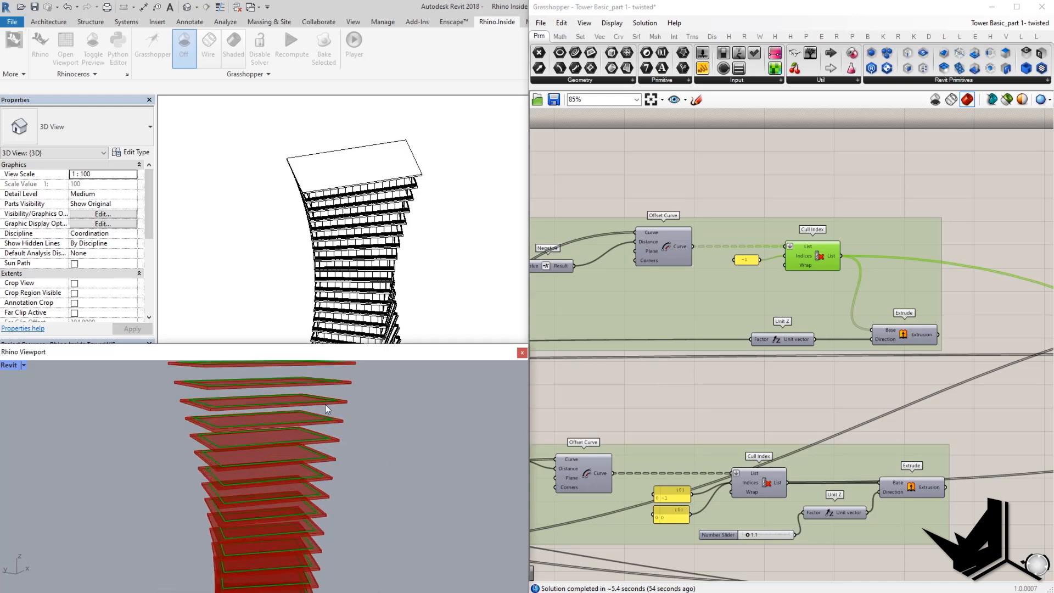
right_drag(320, 404, 264, 440)
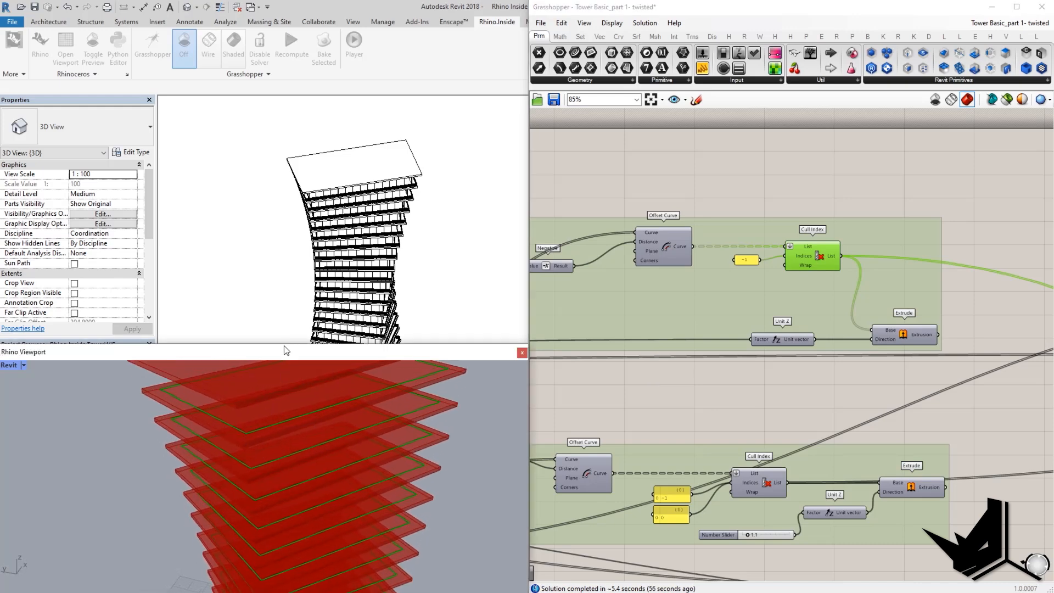
drag(282, 345, 283, 252)
scroll(264, 381, down, 5)
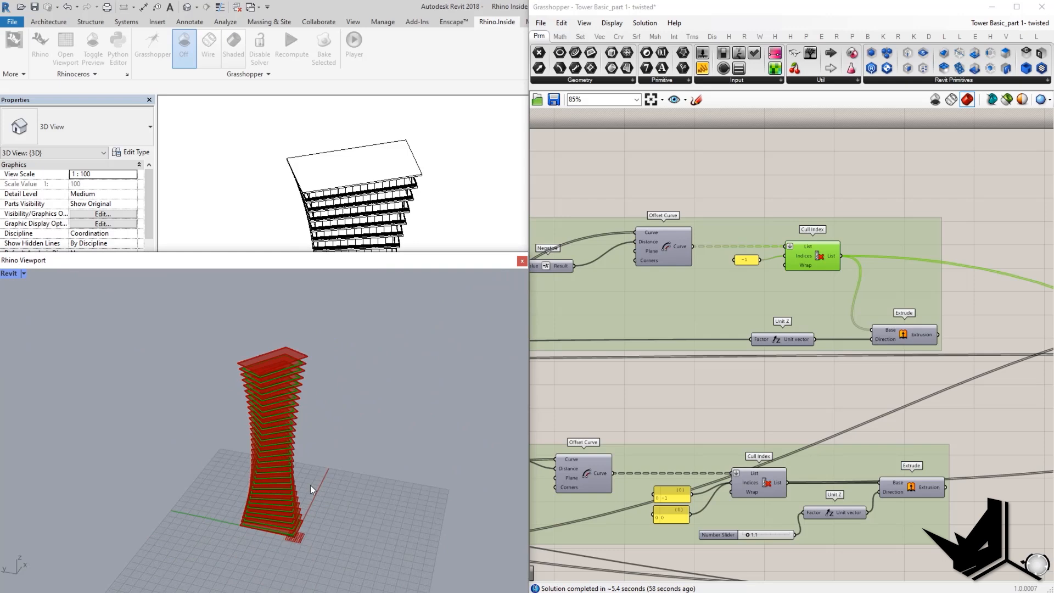
scroll(309, 484, up, 4)
scroll(293, 487, up, 3)
scroll(305, 487, down, 6)
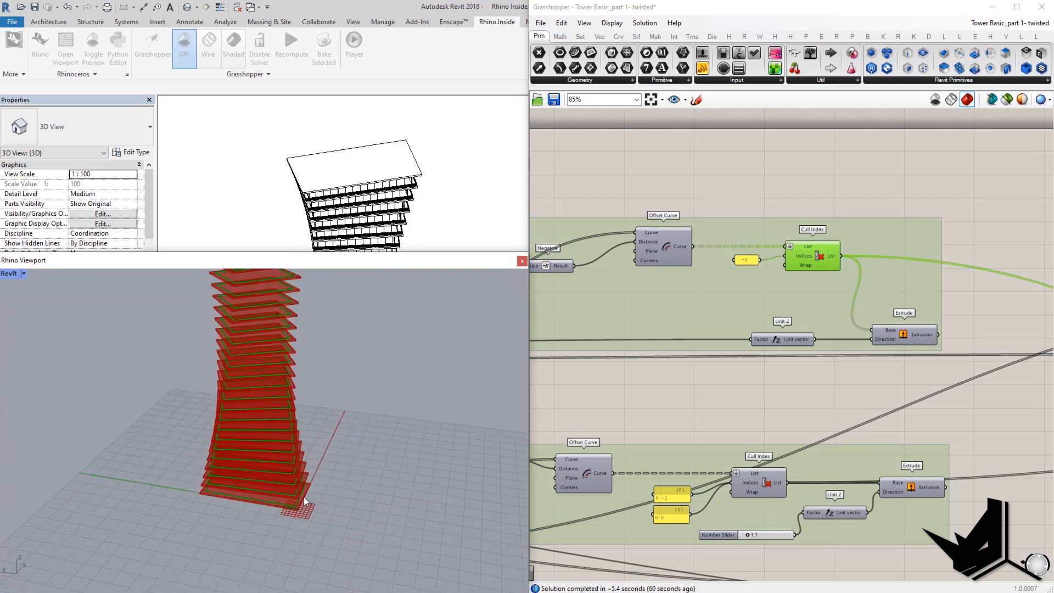
right_drag(320, 399, 331, 451)
right_drag(944, 338, 957, 298)
click(947, 294)
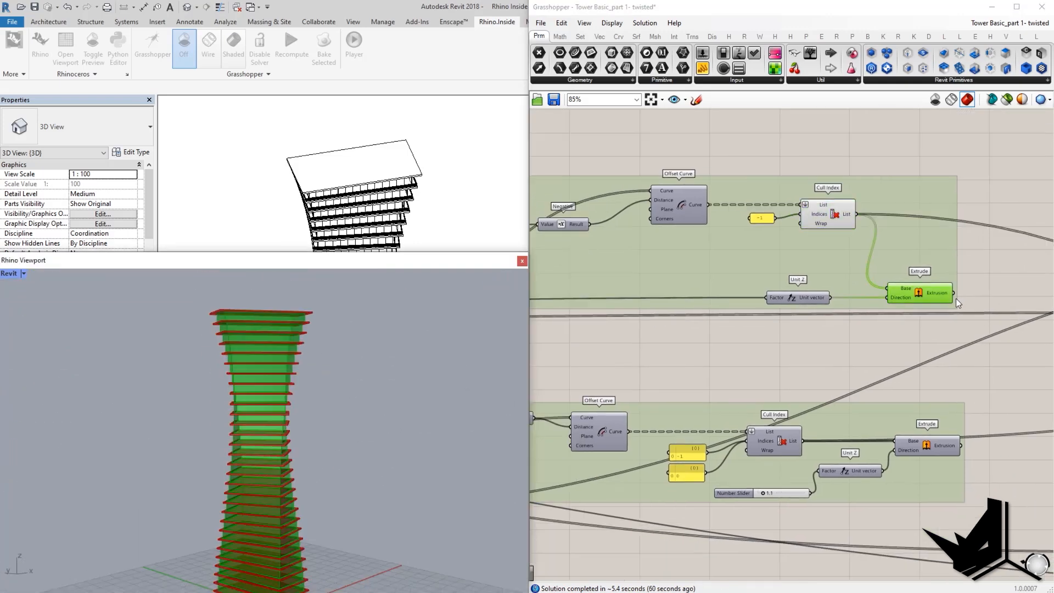
right_drag(197, 436, 288, 428)
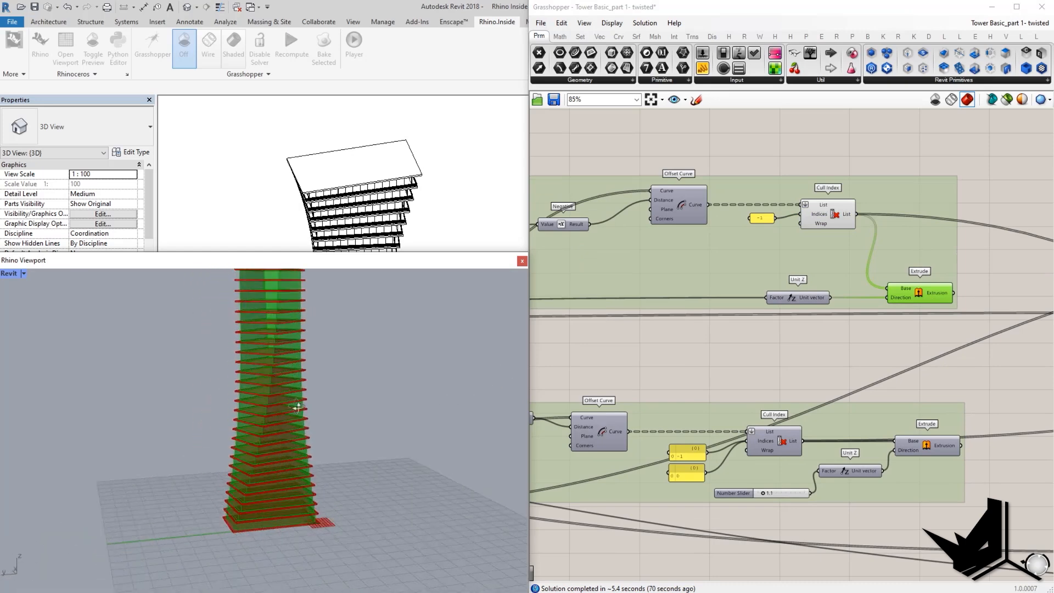
scroll(289, 428, down, 4)
- Enable Preview on the Railing group's Cull Index and Extrude to show railing geometry
mouse_move(795, 387)
right_down()
mouse_move(827, 320)
mouse_move(840, 353)
mouse_move(792, 368)
right_up()
scroll(826, 319, down, 3)
scroll(839, 352, down, 2)
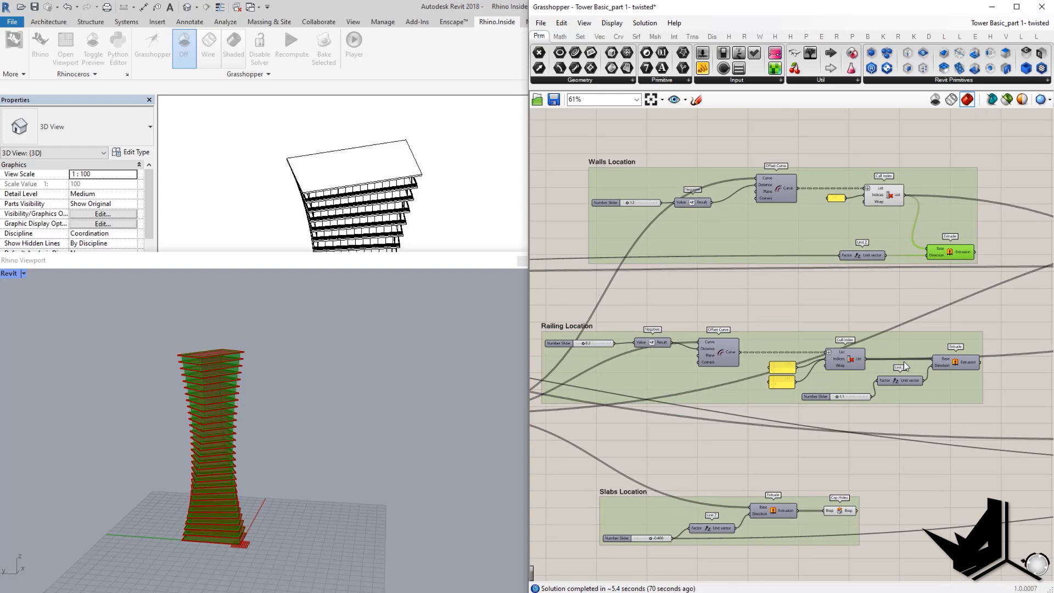
scroll(903, 361, up, 3)
click(741, 349)
right_click(741, 349)
click(757, 367)
scroll(208, 358, up, 4)
scroll(287, 435, down, 4)
right_drag(286, 436, 313, 429)
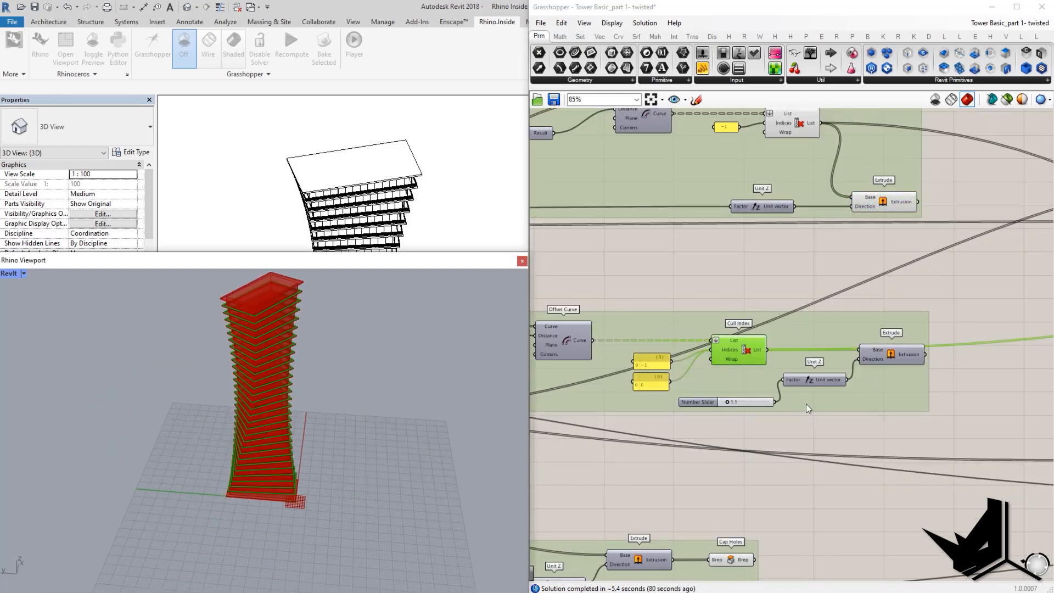
click(889, 354)
right_click(889, 354)
click(905, 374)
scroll(255, 312, up, 5)
scroll(254, 369, down, 5)
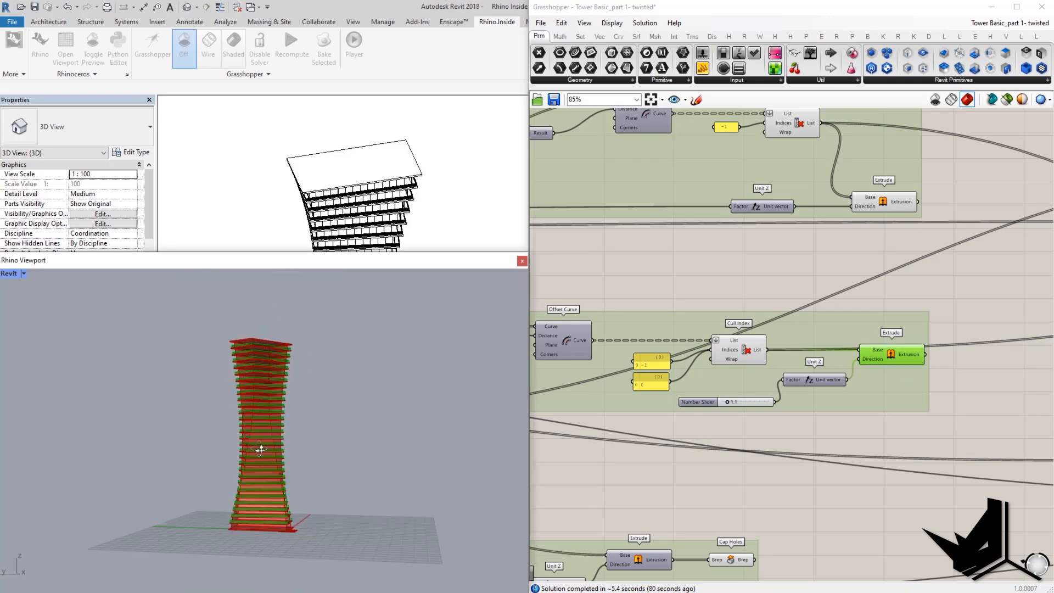
scroll(298, 497, up, 5)
scroll(298, 497, down, 4)
right_drag(343, 434, 308, 366)
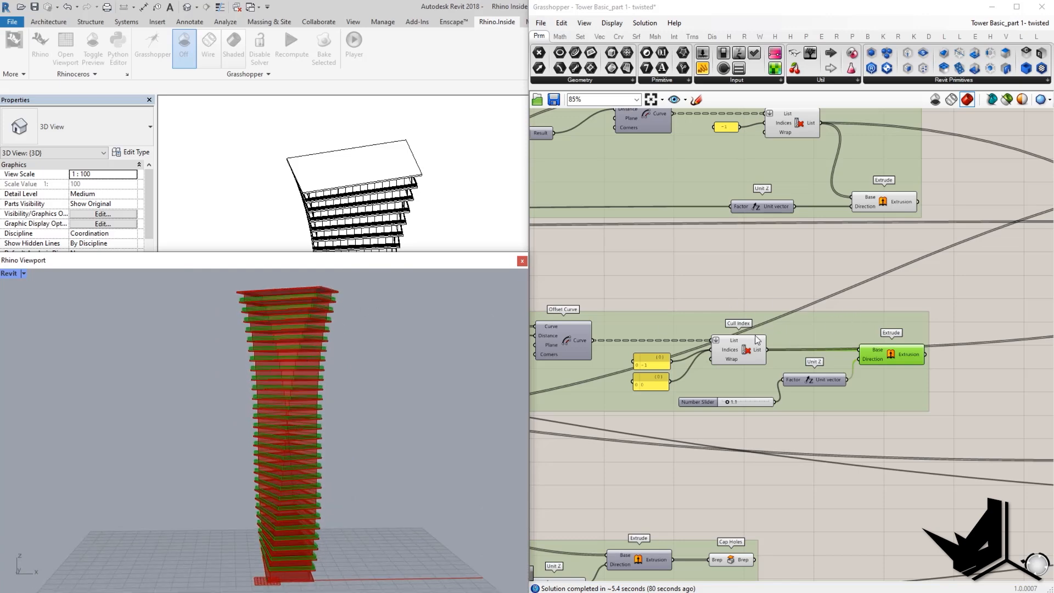
scroll(625, 313, down, 5)
mouse_move(791, 362)
right_down()
mouse_move(728, 283)
mouse_move(746, 230)
right_up()
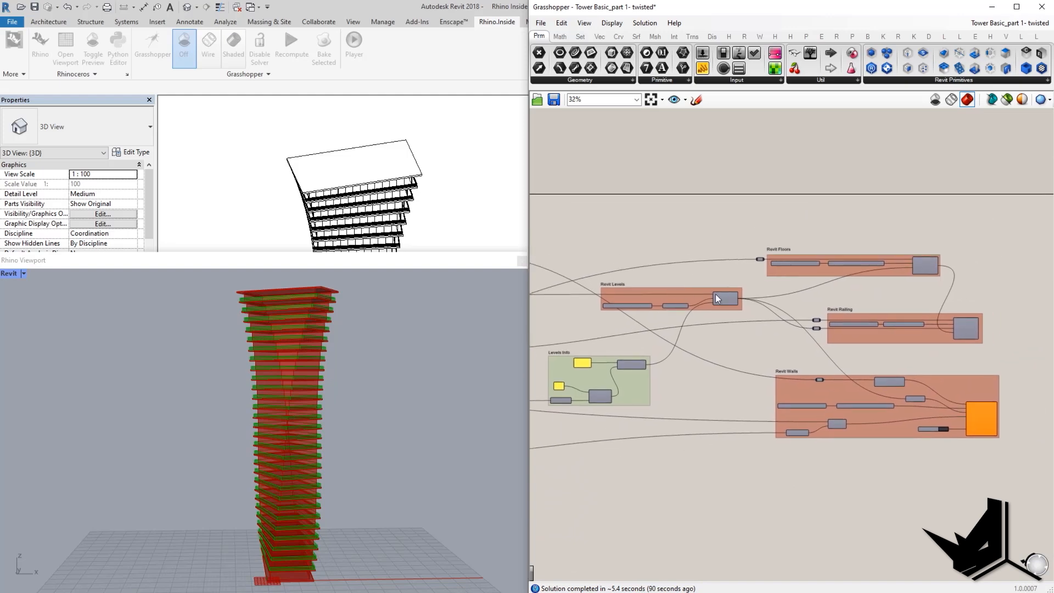
scroll(734, 313, up, 4)
scroll(807, 355, up, 3)
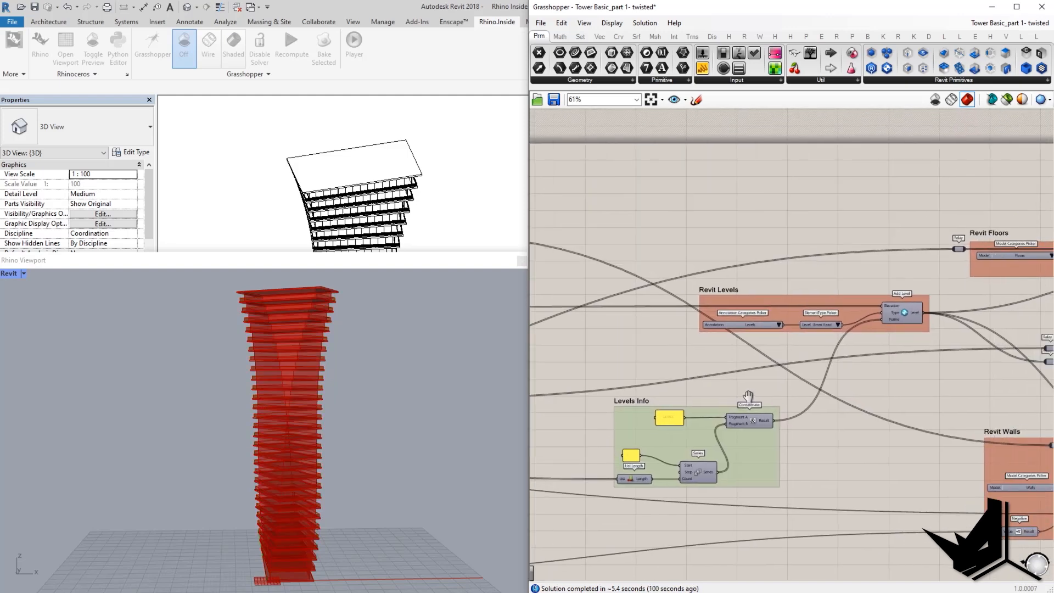
scroll(806, 291, up, 3)
scroll(764, 329, down, 3)
scroll(790, 330, up, 2)
right_drag(904, 314, 904, 295)
right_drag(916, 231, 936, 244)
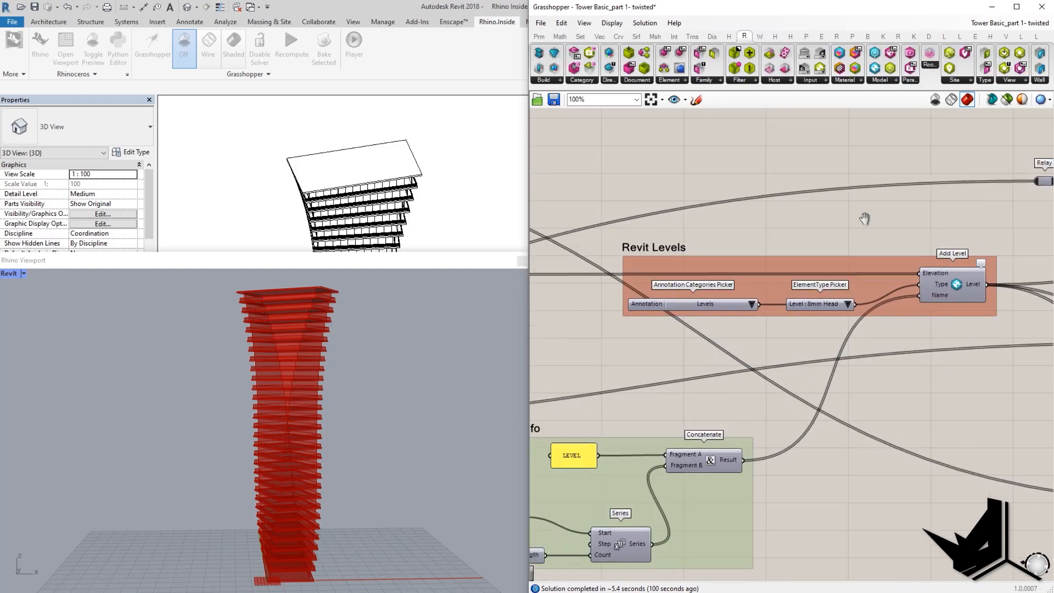
click(745, 37)
click(885, 81)
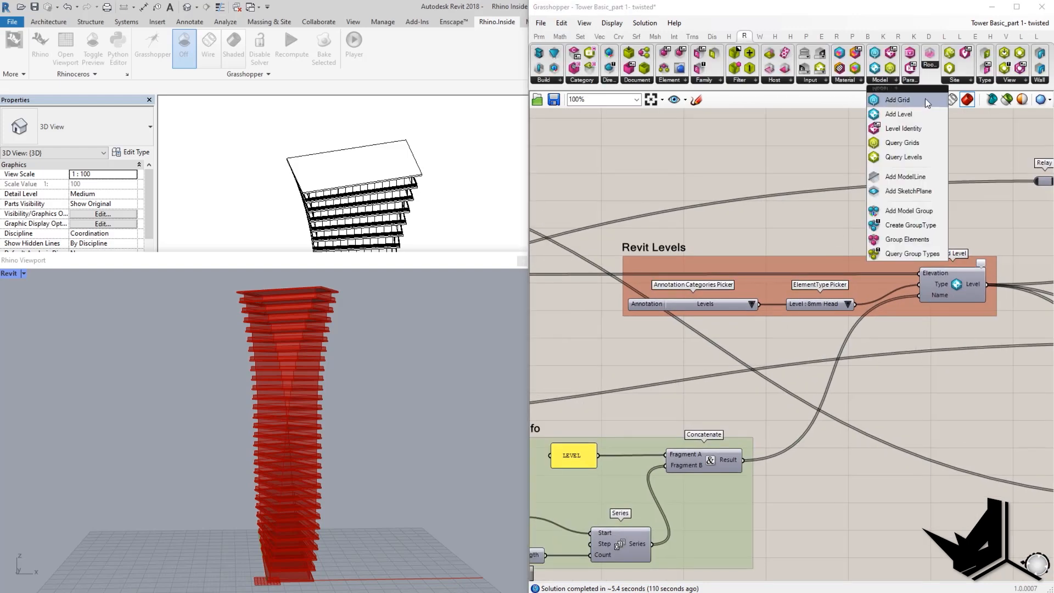
click(811, 209)
right_drag(941, 293, 920, 314)
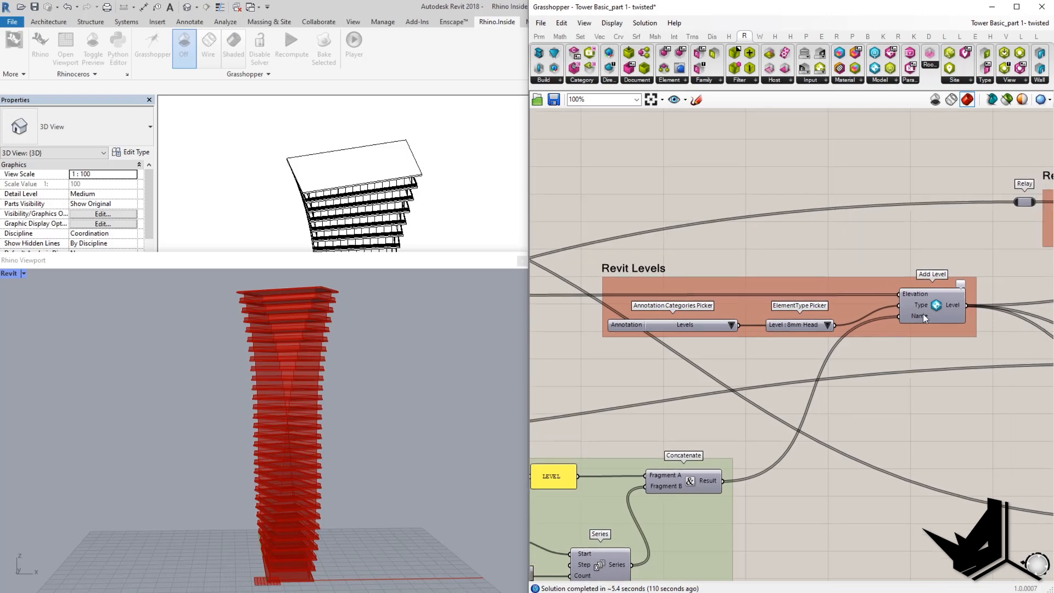
scroll(922, 314, up, 2)
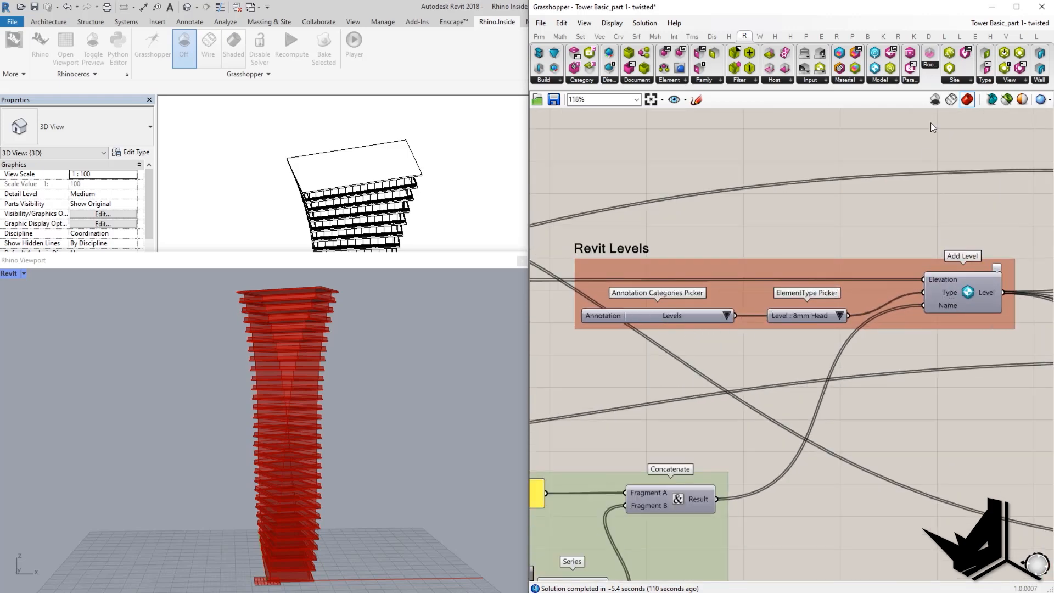
click(823, 81)
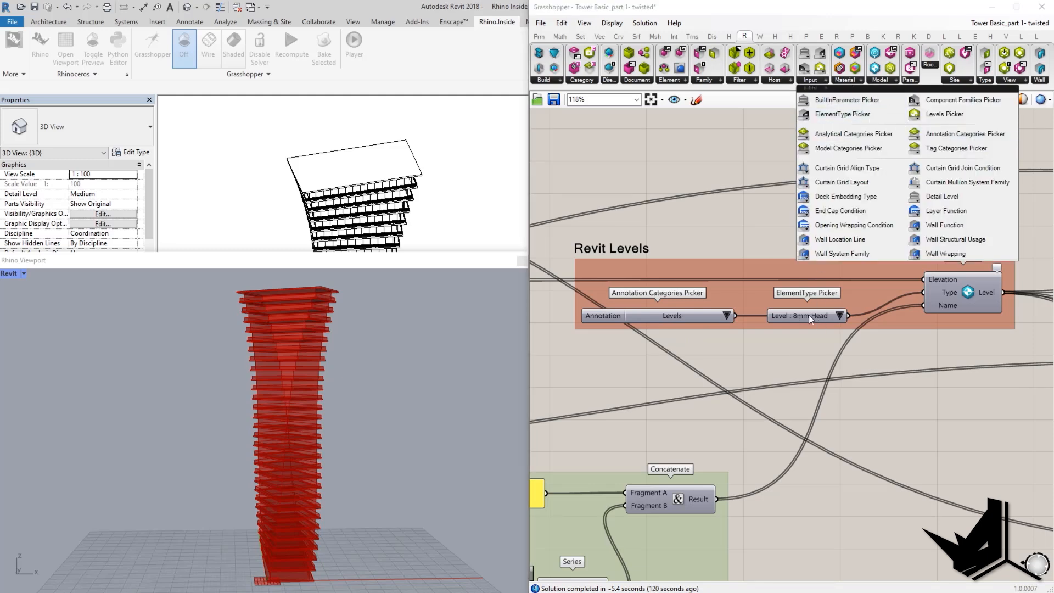
click(730, 280)
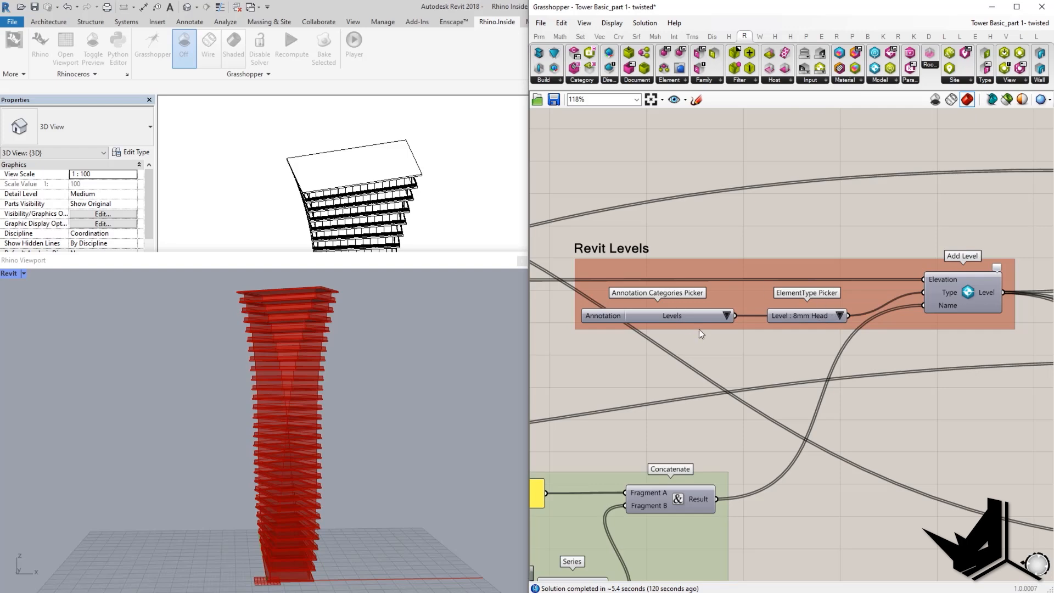
scroll(971, 316, down, 4)
scroll(931, 271, up, 1)
scroll(963, 276, up, 1)
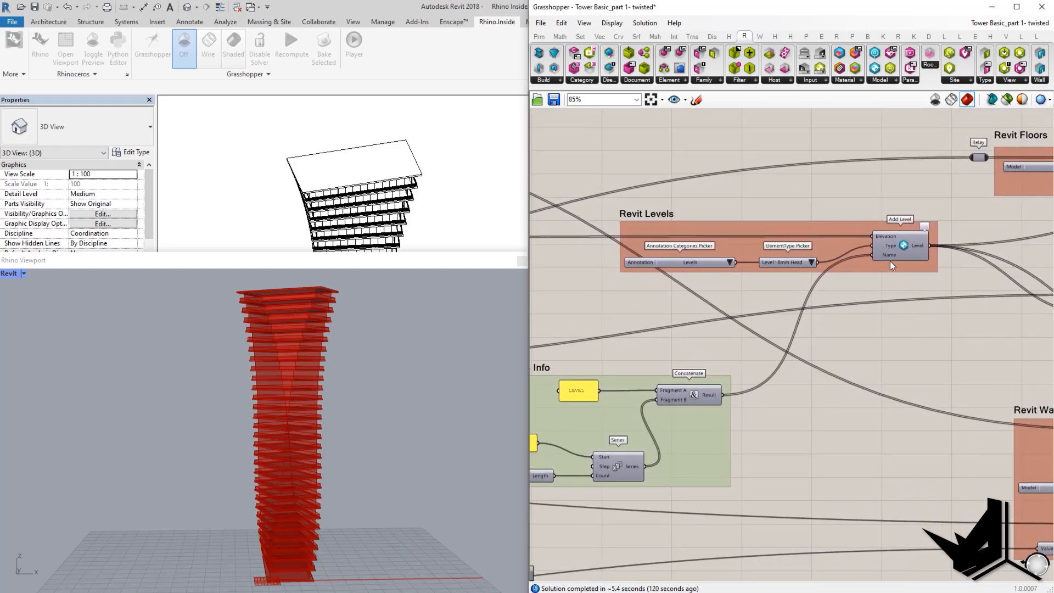
scroll(889, 257, up, 2)
scroll(887, 259, down, 4)
right_drag(864, 288, 848, 268)
scroll(781, 380, up, 1)
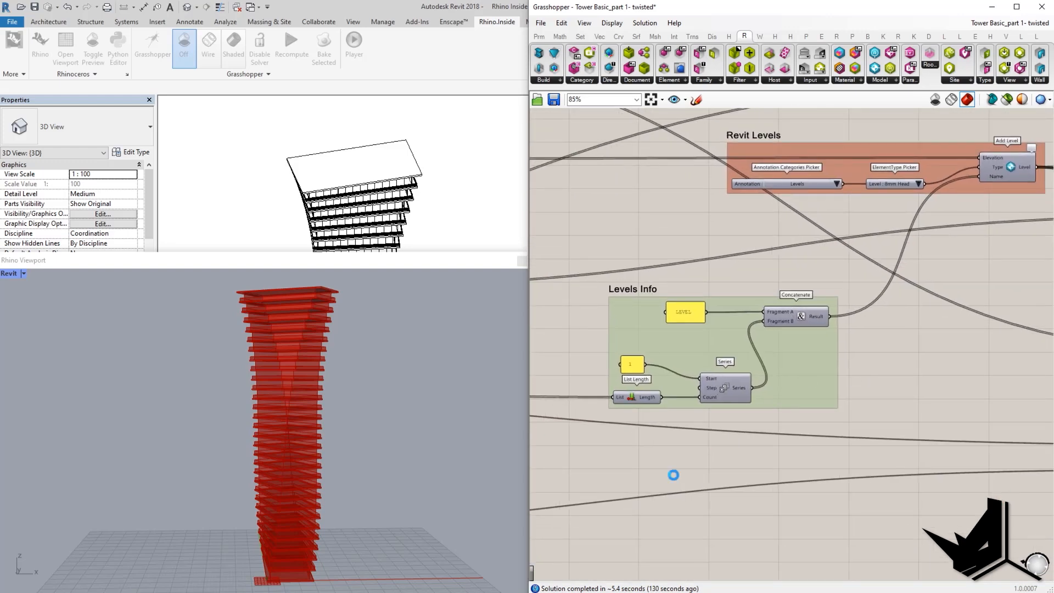
- Add a panel fed by Concatenate Result and enlarge it to list LEVEL 1 to LEVEL 30
double_click(675, 486)
drag(900, 428, 899, 382)
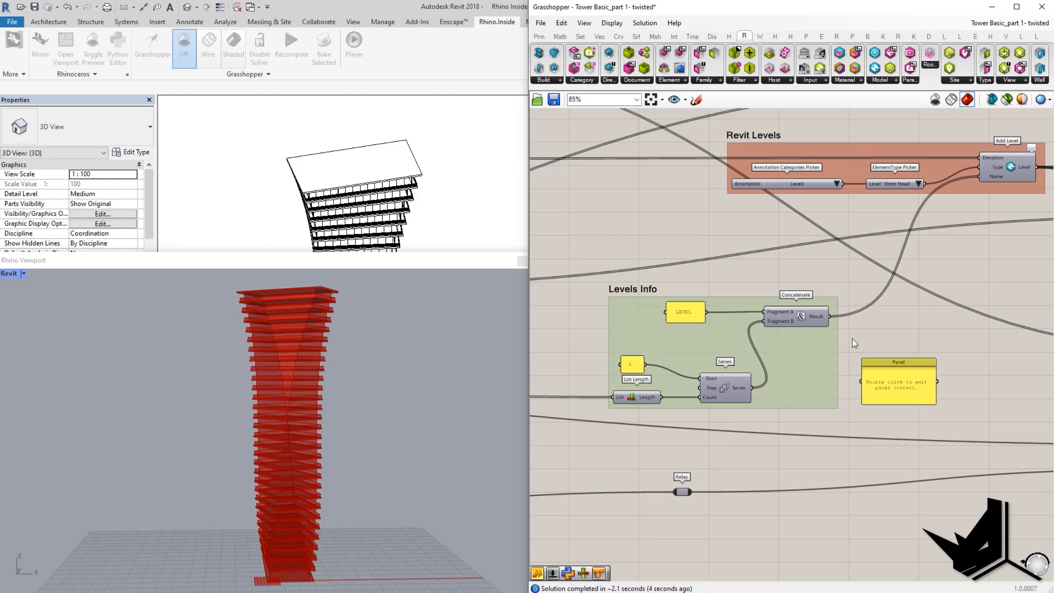
mouse_move(831, 316)
mouse_down()
mouse_move(864, 381)
mouse_move(897, 333)
mouse_up()
drag(935, 367, 1013, 577)
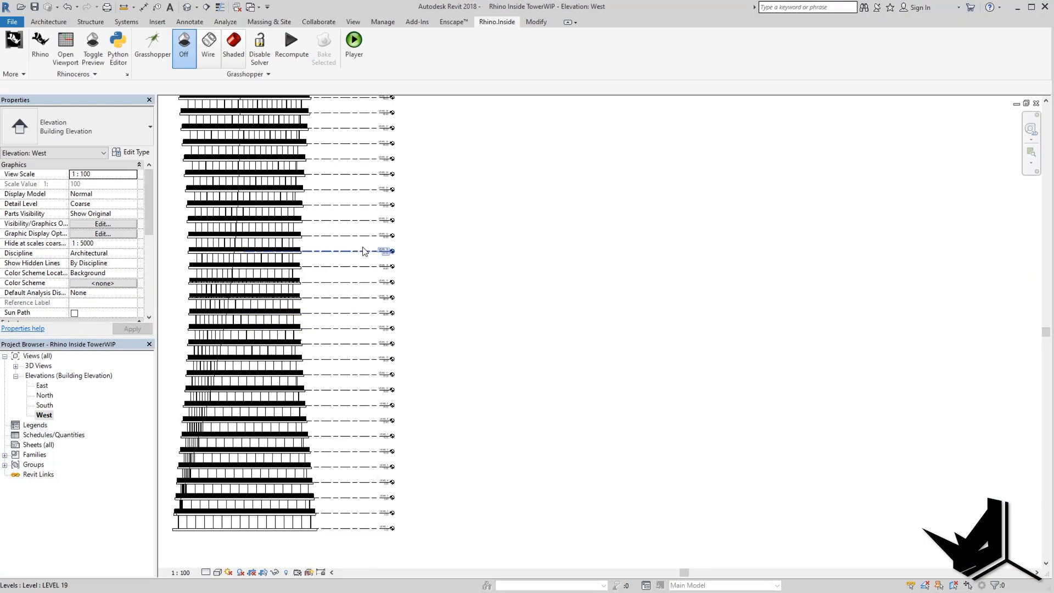
scroll(409, 241, up, 3)
scroll(409, 241, up, 3)
scroll(409, 241, down, 4)
scroll(410, 241, down, 2)
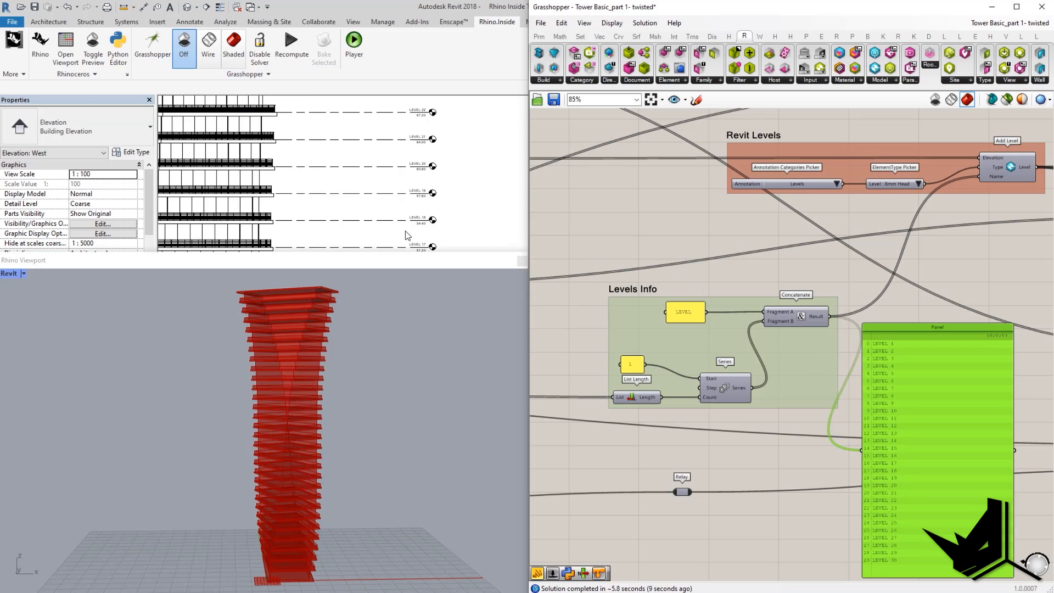
scroll(695, 278, up, 5)
scroll(699, 278, up, 3)
- Replace the LEVEL panel text with FLOORS and check the renamed levels in the elevation
double_click(699, 277)
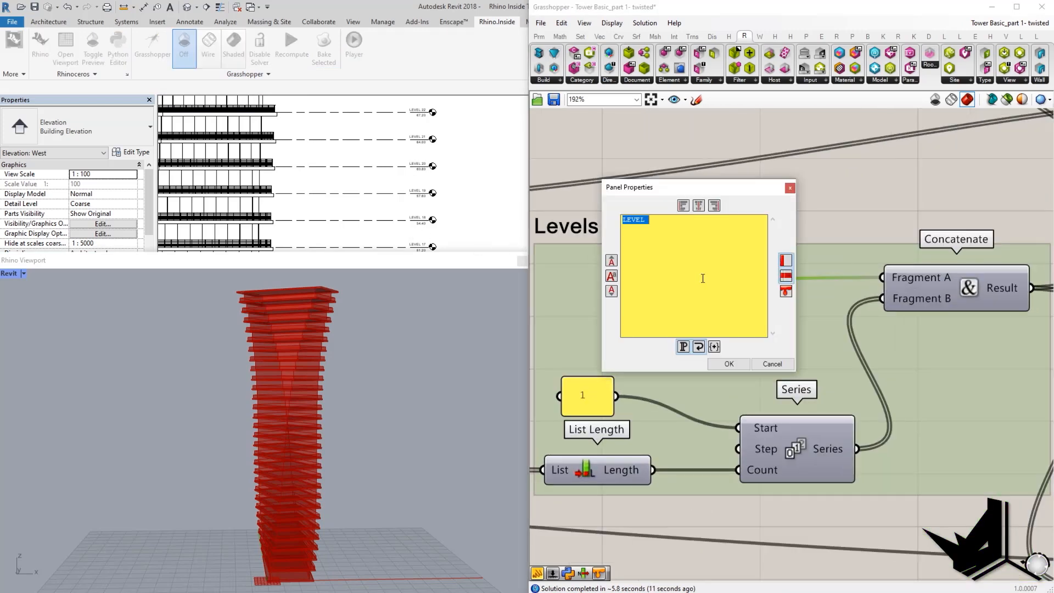
key(ctrl+a)
text(F)
click(728, 363)
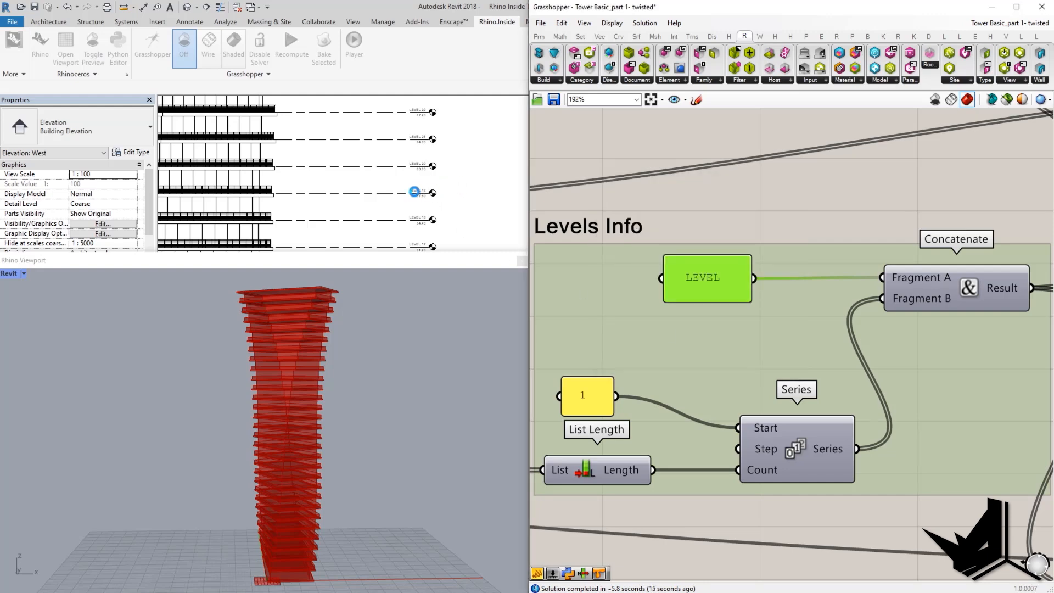
click(426, 192)
scroll(429, 198, up, 4)
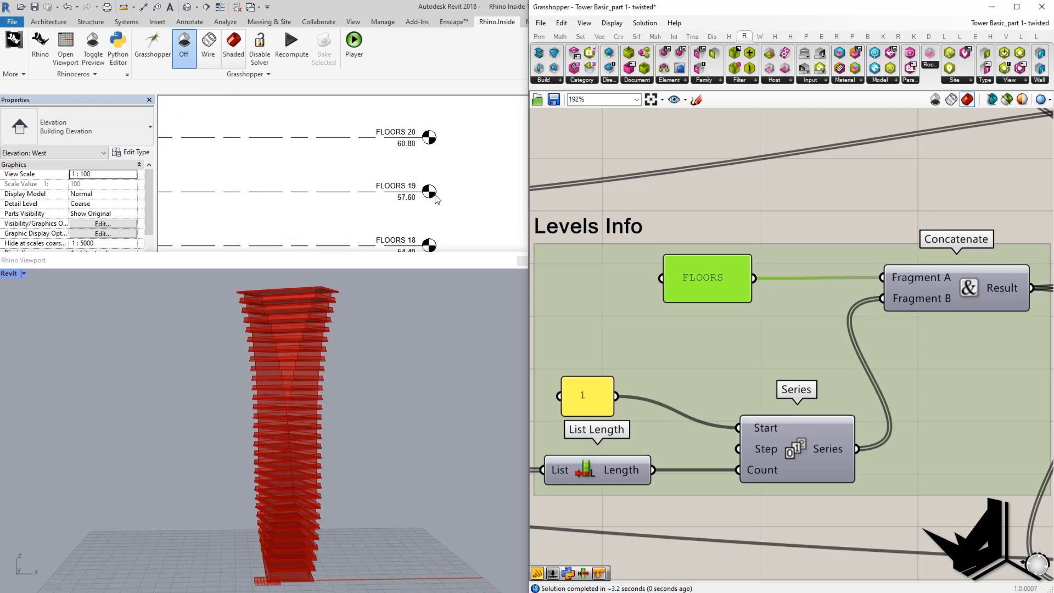
scroll(431, 189, up, 4)
scroll(431, 180, down, 3)
scroll(432, 180, down, 3)
scroll(432, 180, down, 3)
right_drag(731, 372, 597, 340)
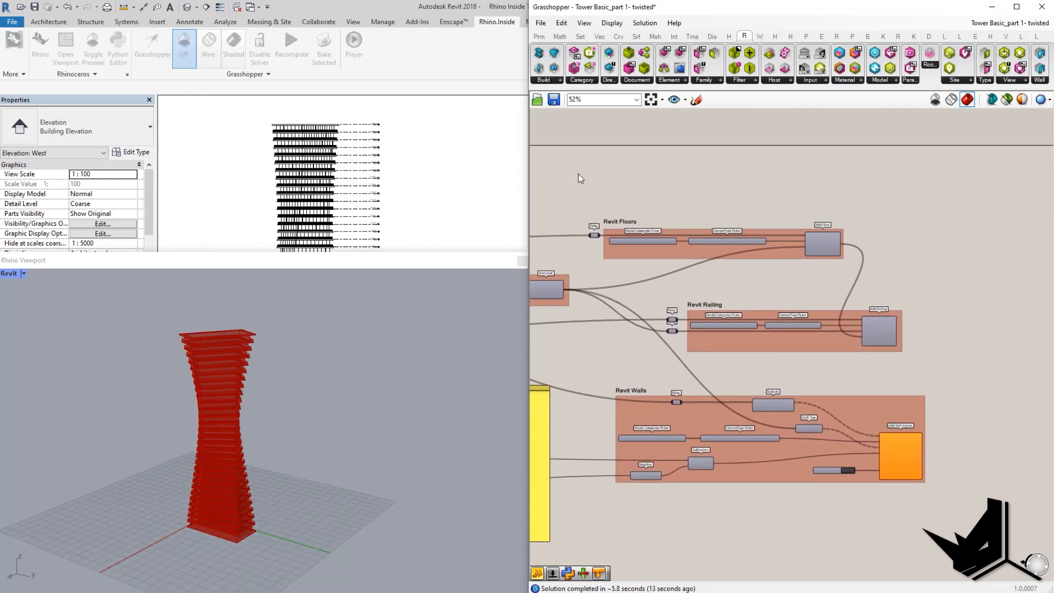
click(544, 80)
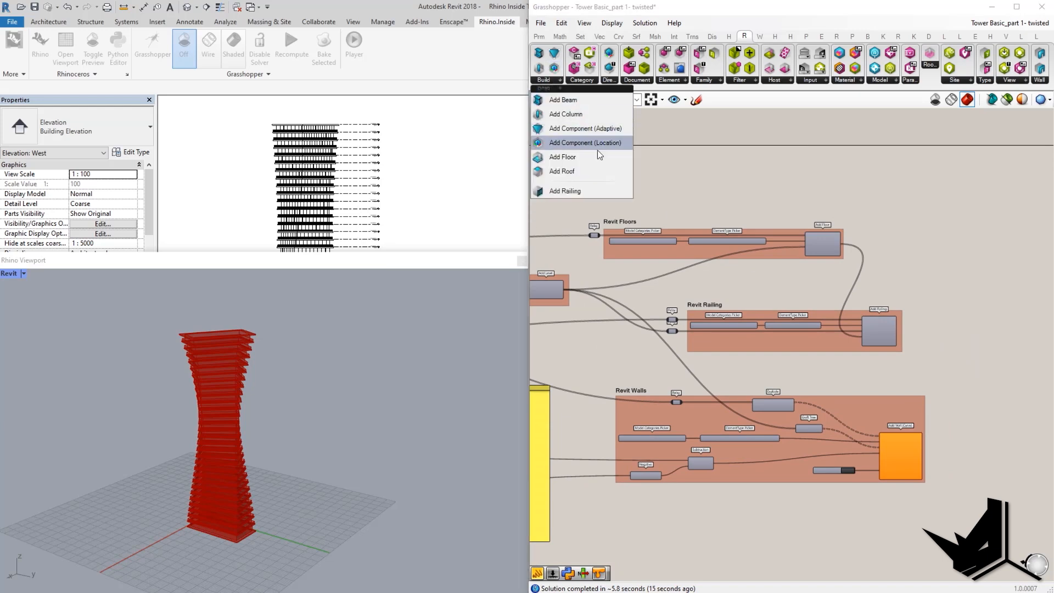
click(1042, 79)
click(895, 227)
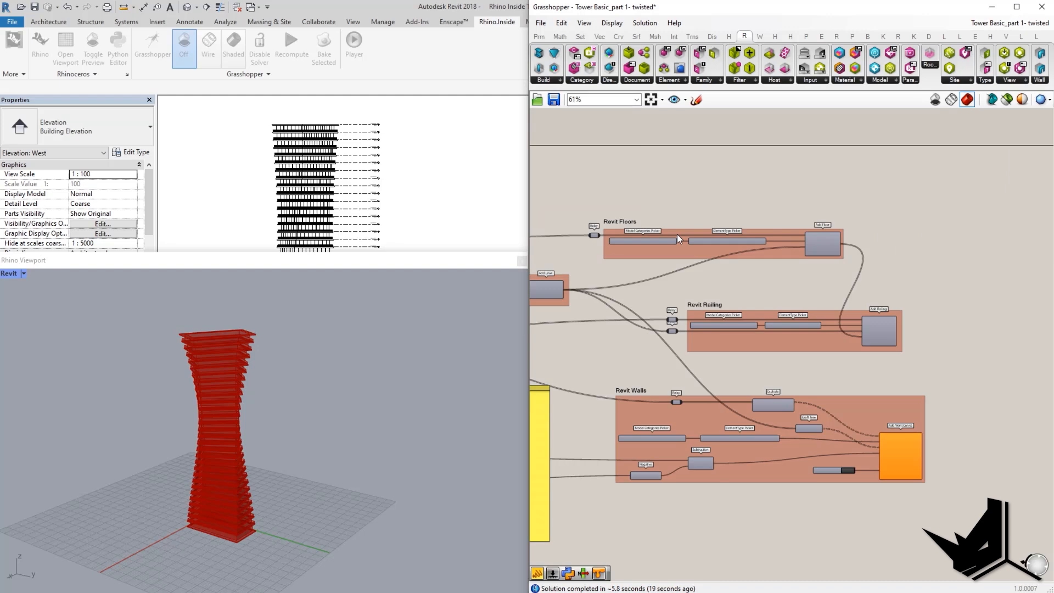
scroll(677, 234, up, 3)
scroll(679, 234, up, 2)
scroll(679, 233, down, 2)
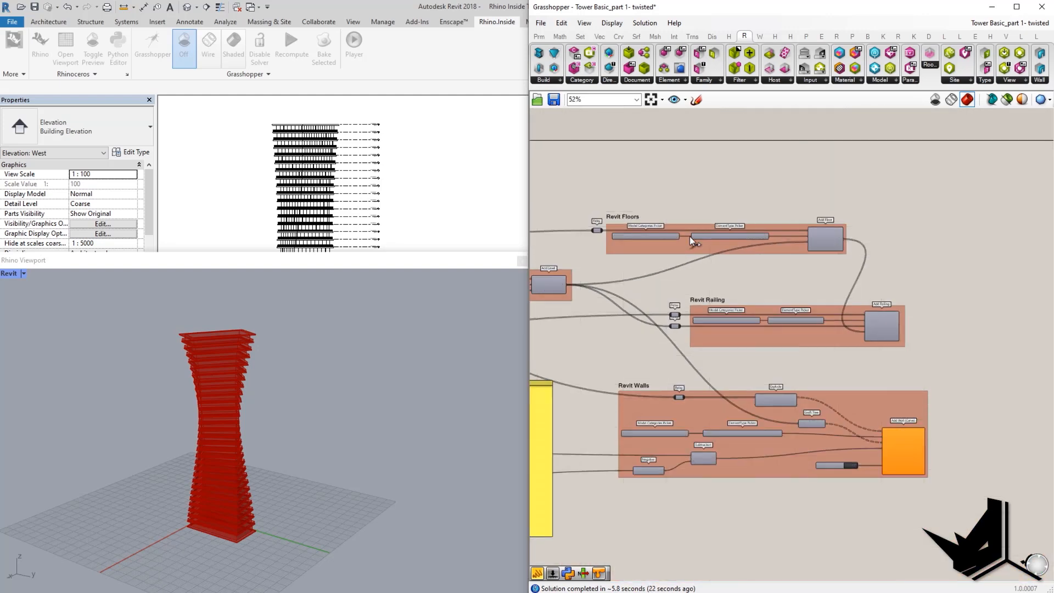
scroll(805, 260, up, 3)
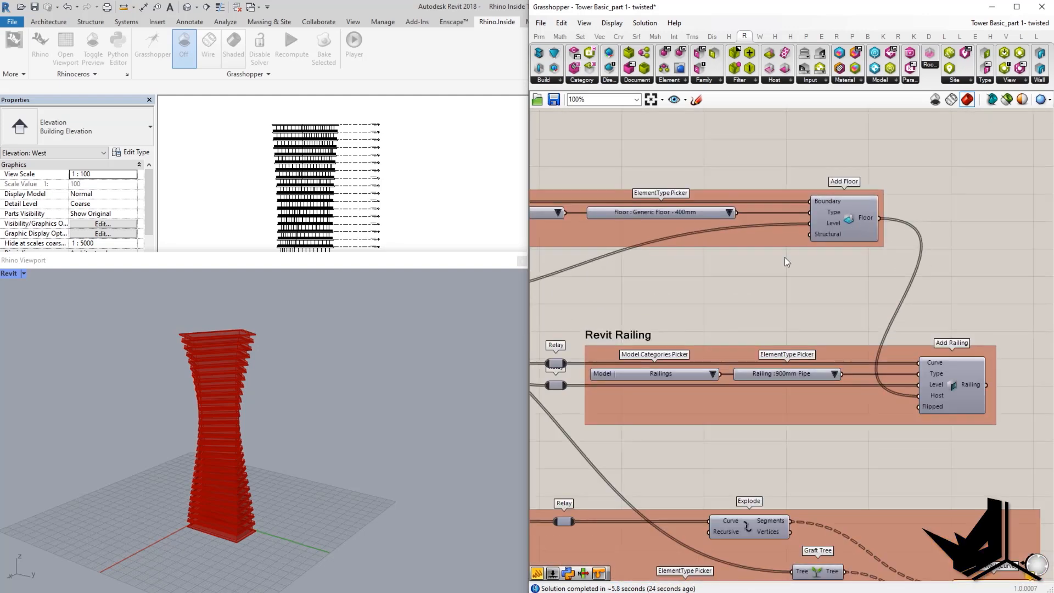
right_drag(855, 224, 590, 279)
scroll(737, 282, up, 1)
right_drag(737, 282, 601, 329)
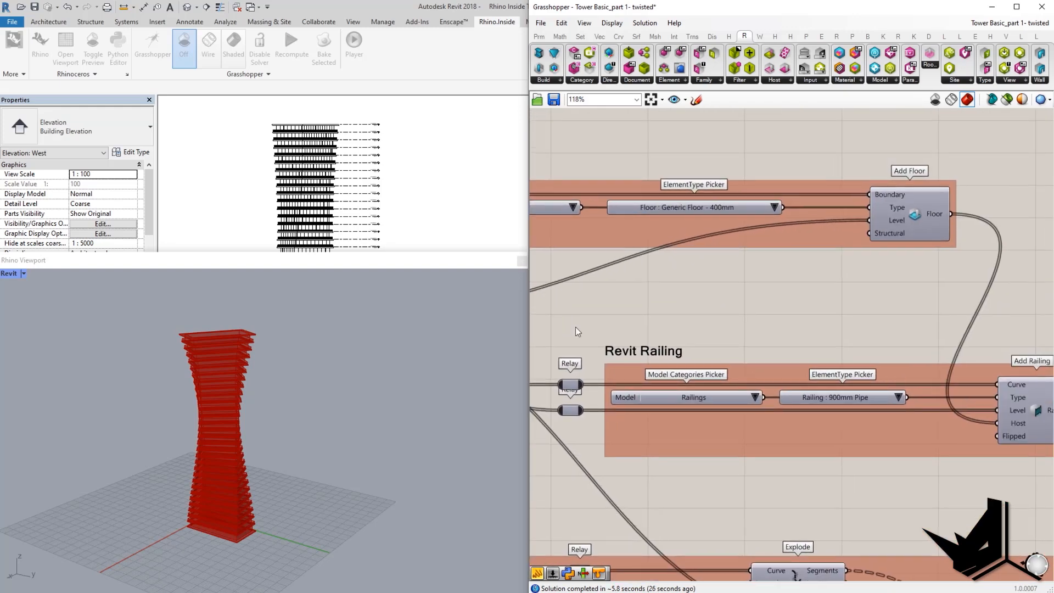
scroll(856, 309, down, 2)
scroll(761, 262, up, 2)
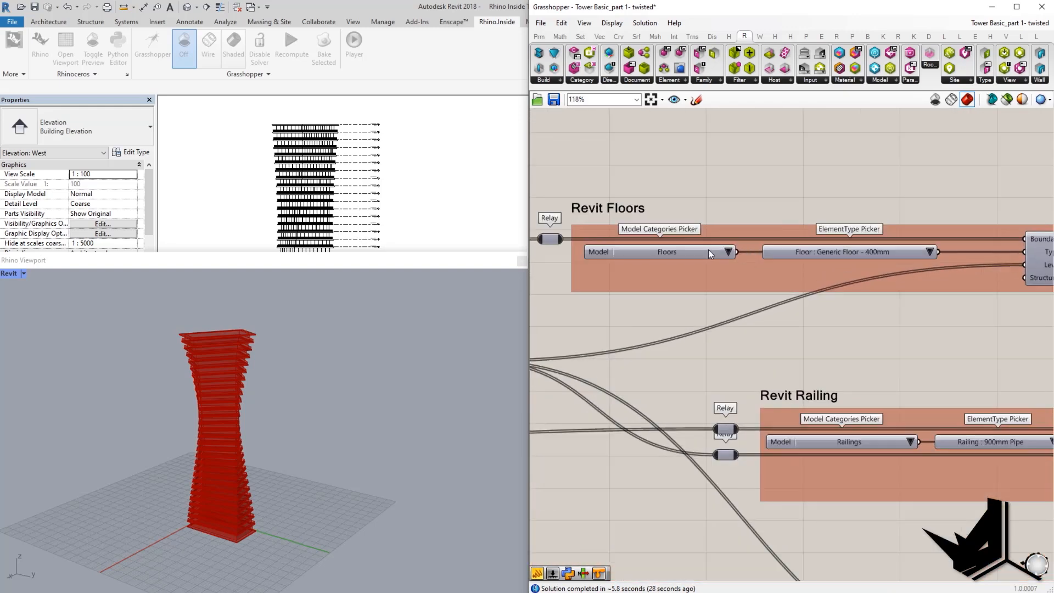
click(930, 252)
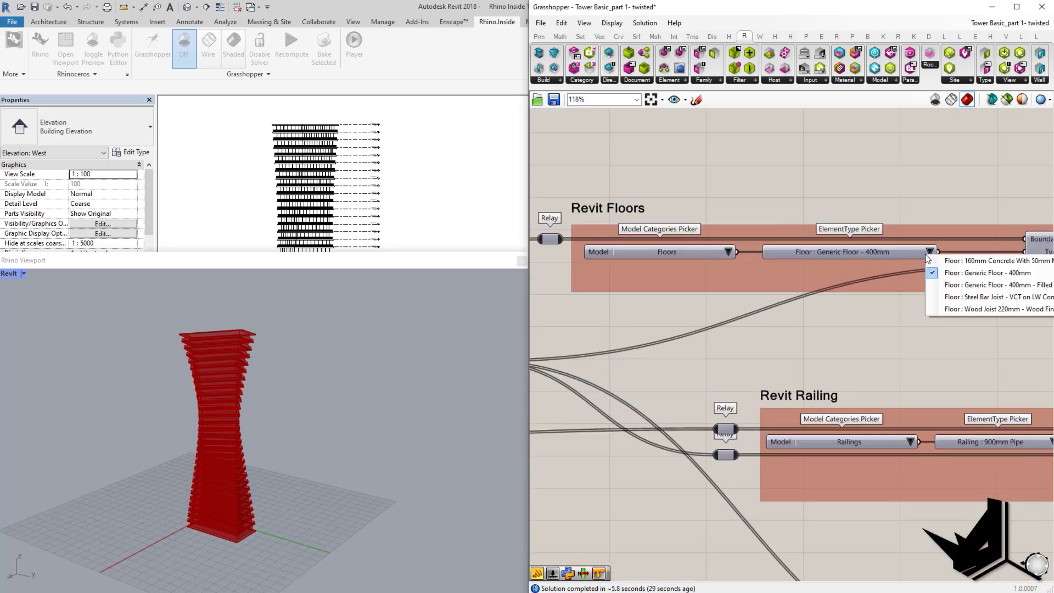
click(897, 334)
scroll(898, 333, down, 2)
scroll(857, 330, up, 2)
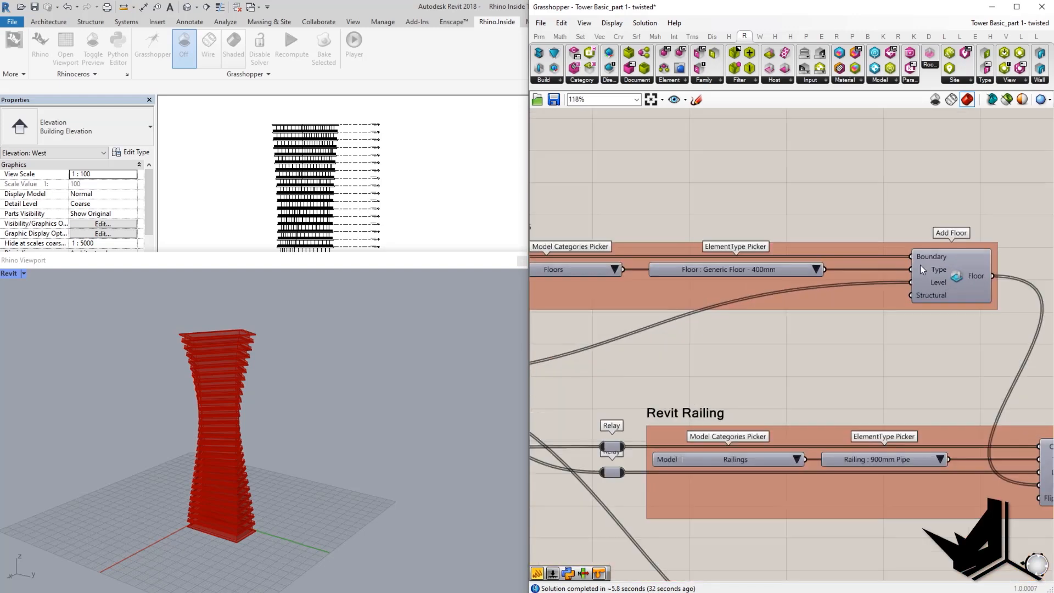
scroll(935, 263, down, 3)
scroll(905, 280, down, 3)
drag(889, 281, 902, 284)
scroll(214, 370, up, 2)
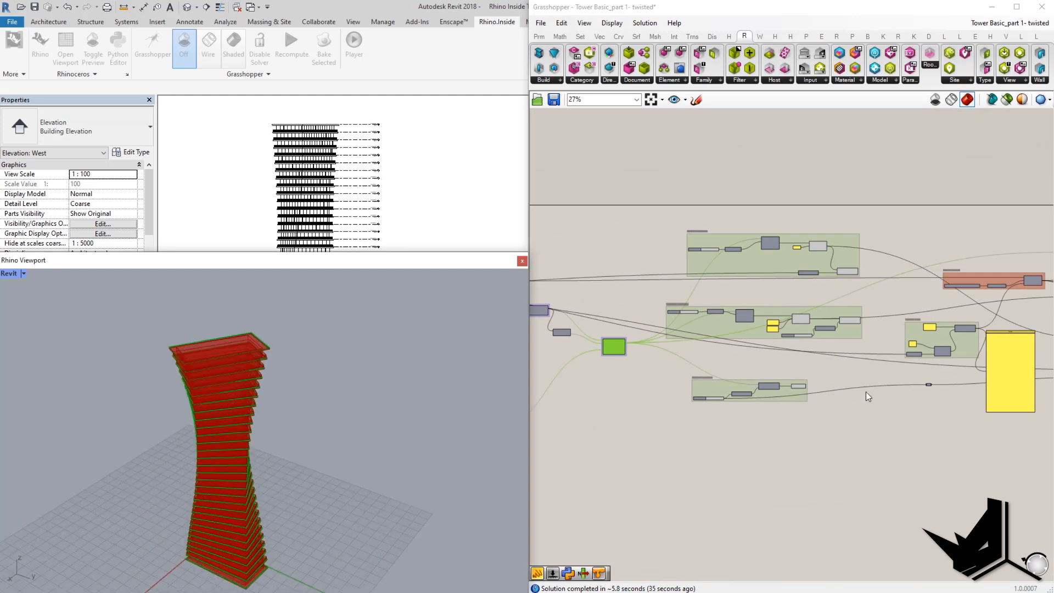
drag(905, 330, 782, 317)
scroll(784, 315, up, 3)
scroll(784, 316, up, 3)
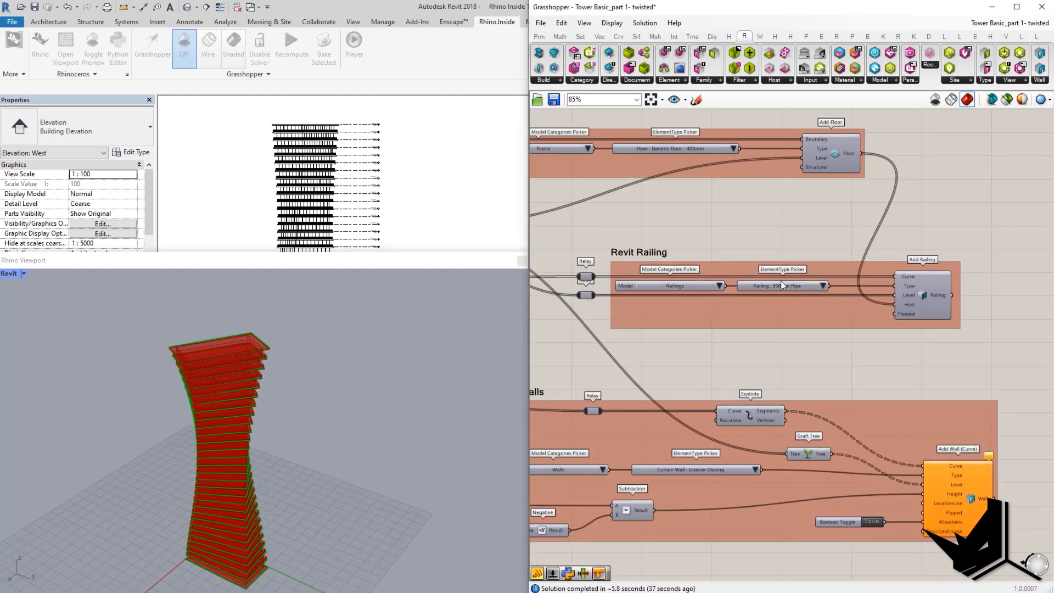
drag(699, 333, 719, 336)
scroll(708, 329, down, 1)
drag(905, 313, 708, 313)
drag(823, 330, 689, 301)
right_drag(688, 302, 816, 298)
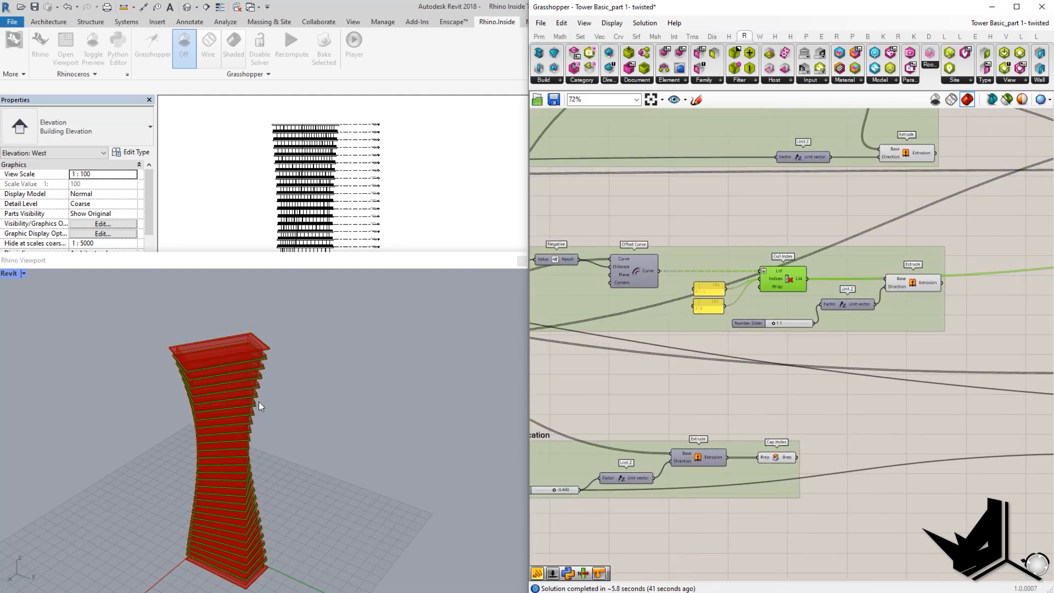
scroll(717, 313, down, 3)
right_drag(628, 333, 560, 362)
right_drag(742, 321, 806, 329)
scroll(715, 323, up, 1)
right_drag(714, 324, 765, 345)
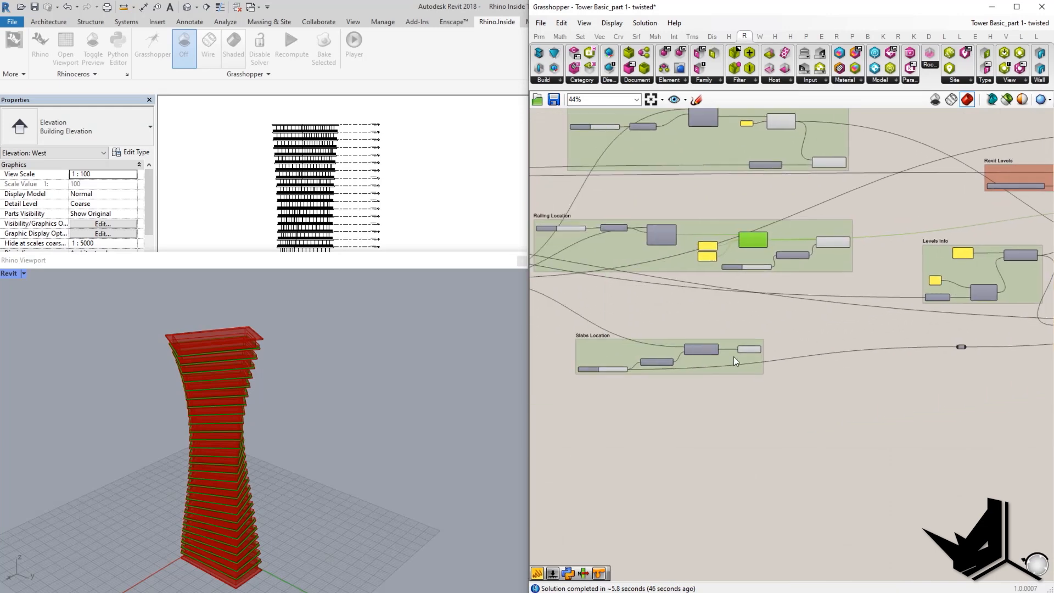
right_drag(700, 288, 741, 329)
right_drag(708, 214, 747, 251)
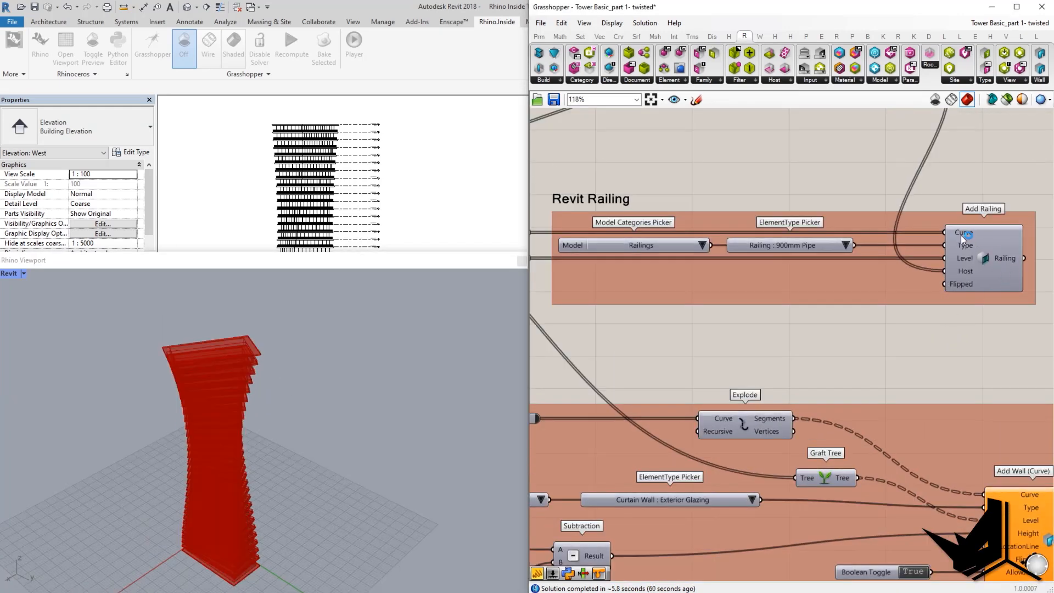
scroll(963, 237, down, 2)
scroll(969, 235, down, 1)
right_drag(732, 346, 782, 390)
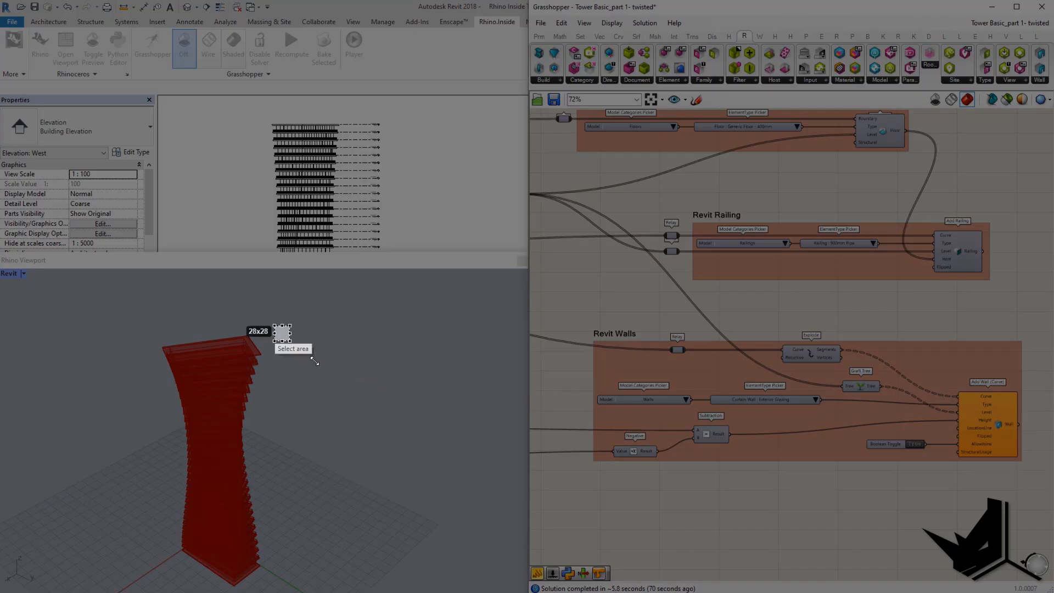
drag(340, 386, 514, 556)
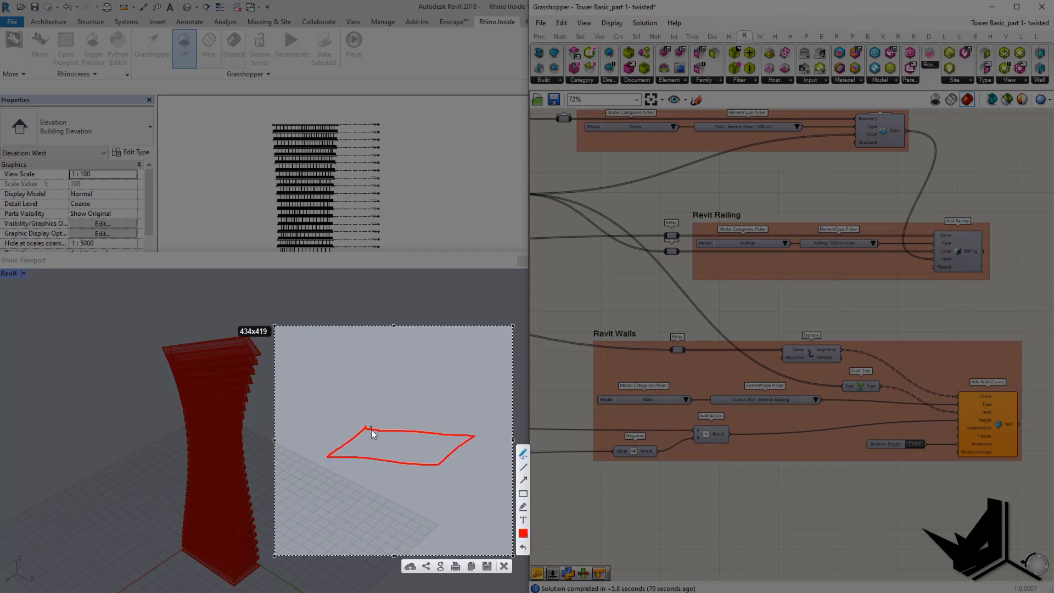
drag(367, 427, 363, 406)
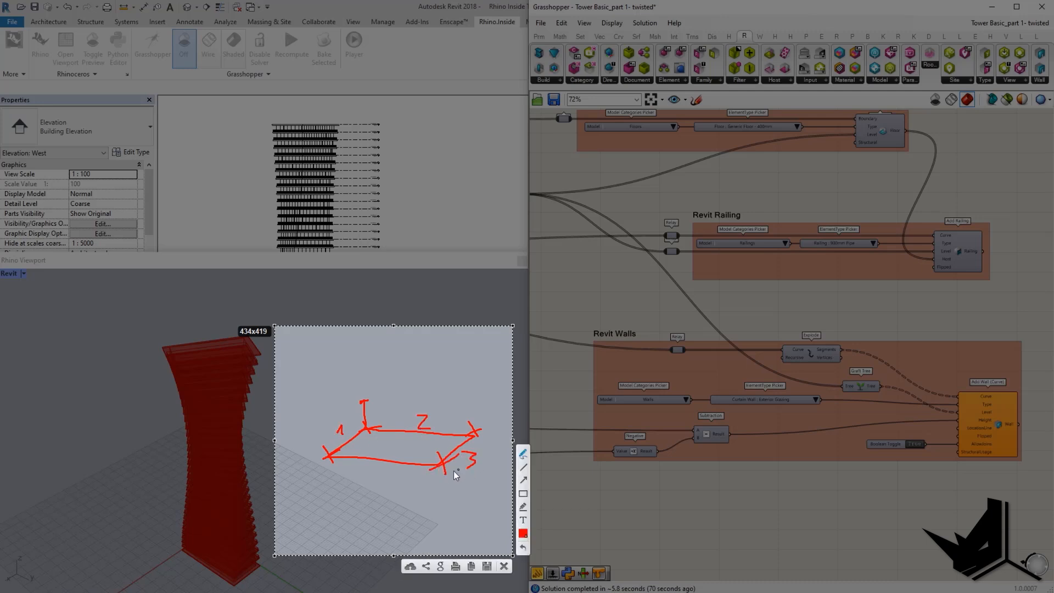
drag(348, 476, 342, 486)
key(Escape)
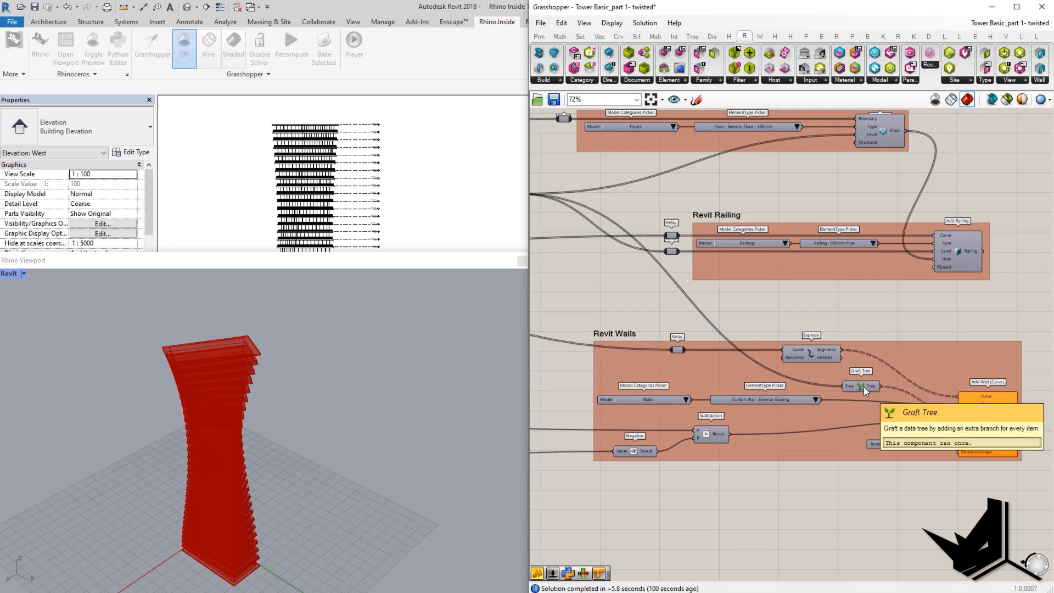
scroll(845, 290, up, 1)
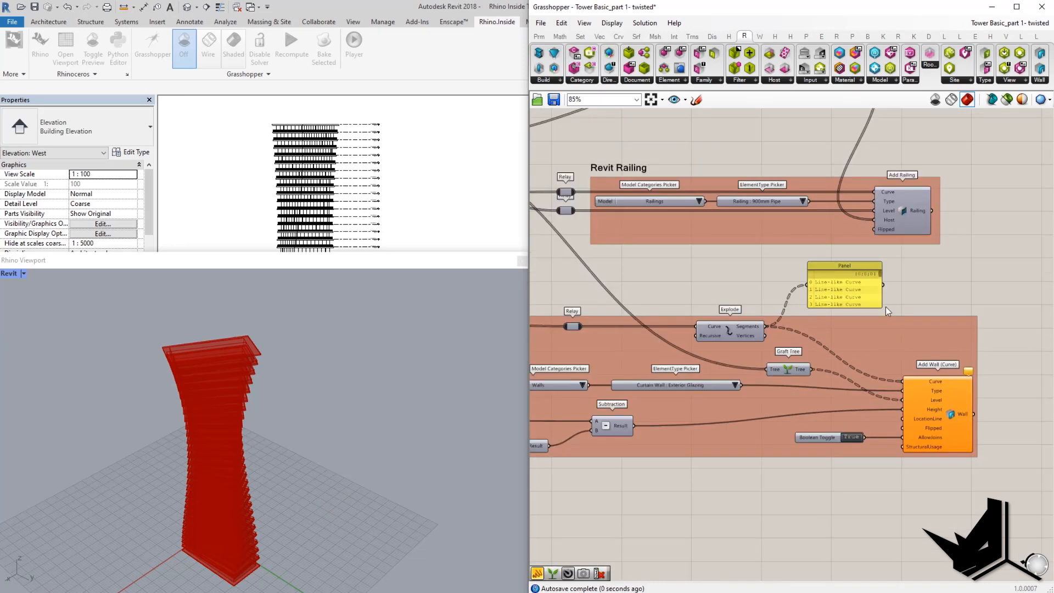
- Enlarge the yellow panel until it lists many more Revit build components
drag(886, 314, 1013, 470)
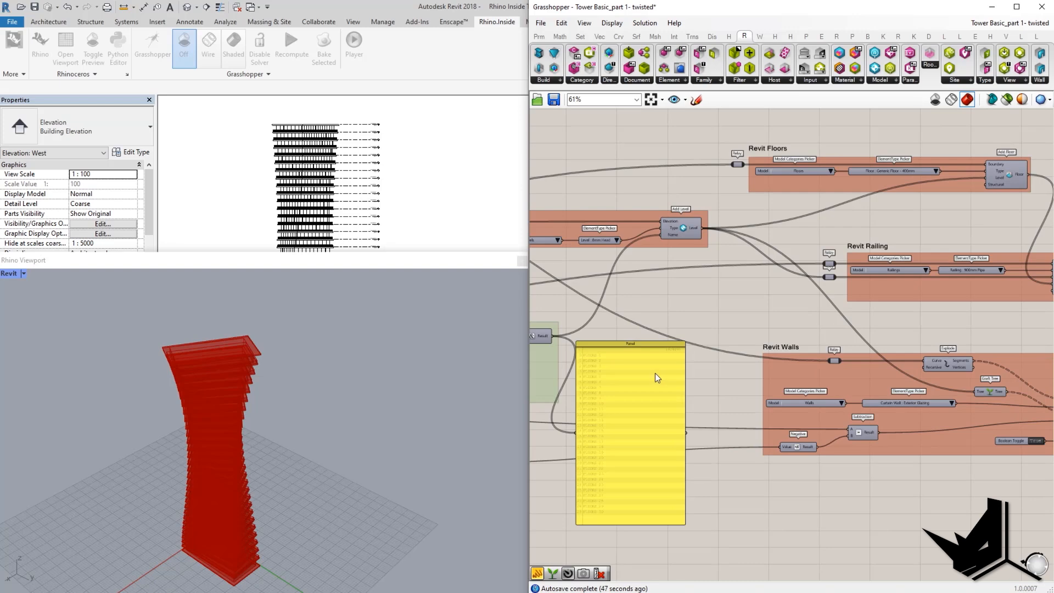
click(654, 374)
scroll(655, 375, down, 3)
right_drag(791, 329, 760, 346)
scroll(760, 347, up, 2)
- Browse the Build, Wall and Model component dropdowns for floors, walls and levels
click(557, 80)
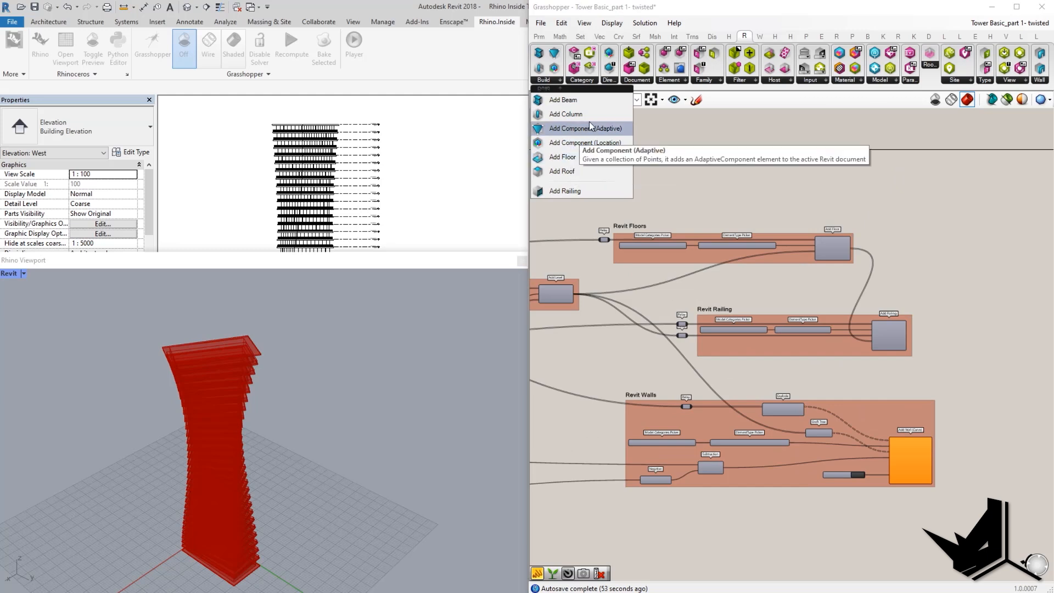
click(1041, 81)
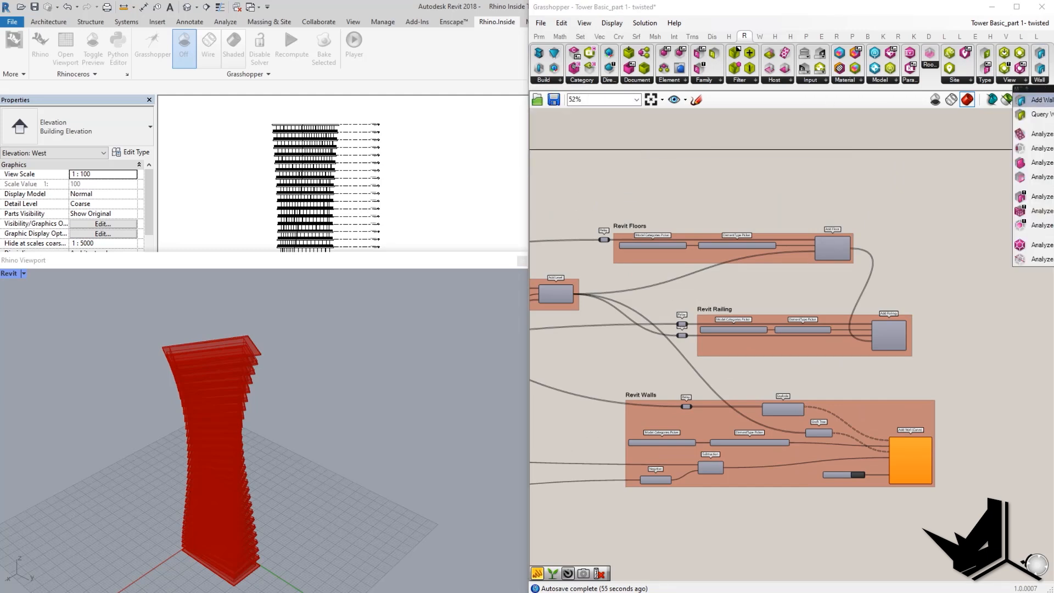
click(885, 81)
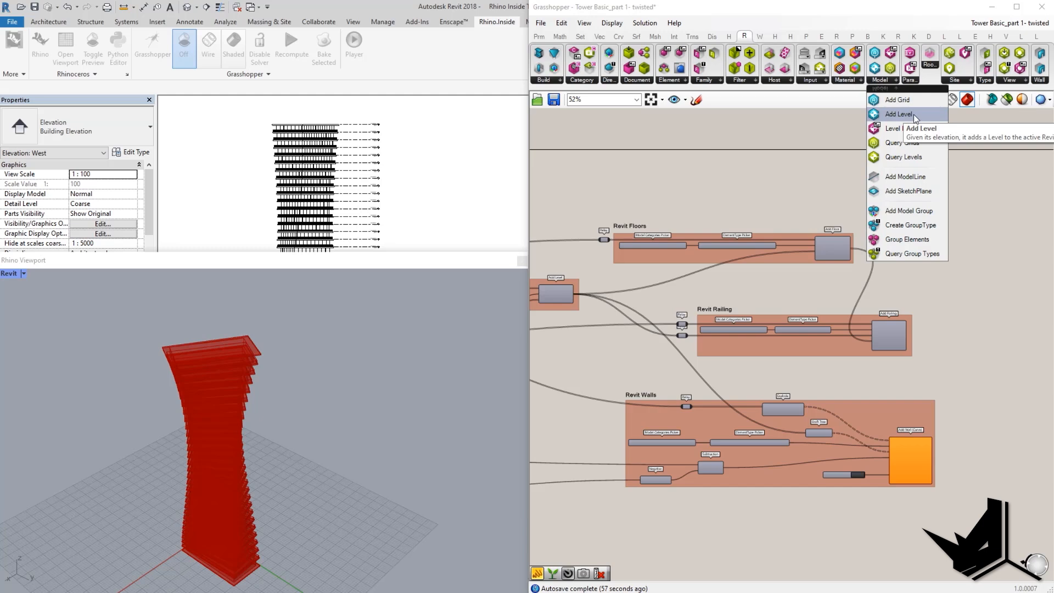
click(786, 210)
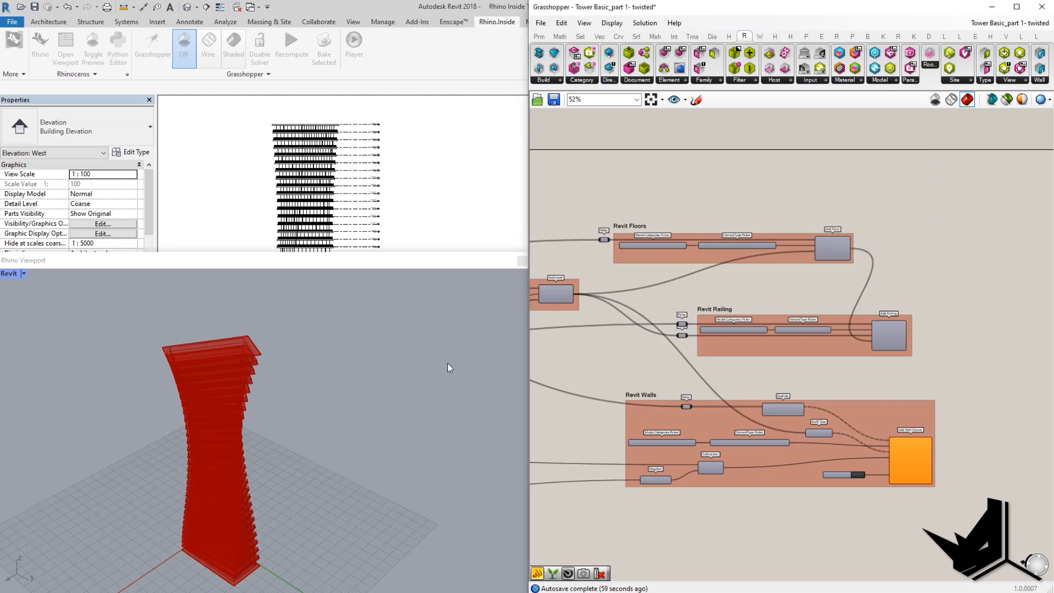
scroll(649, 300, down, 3)
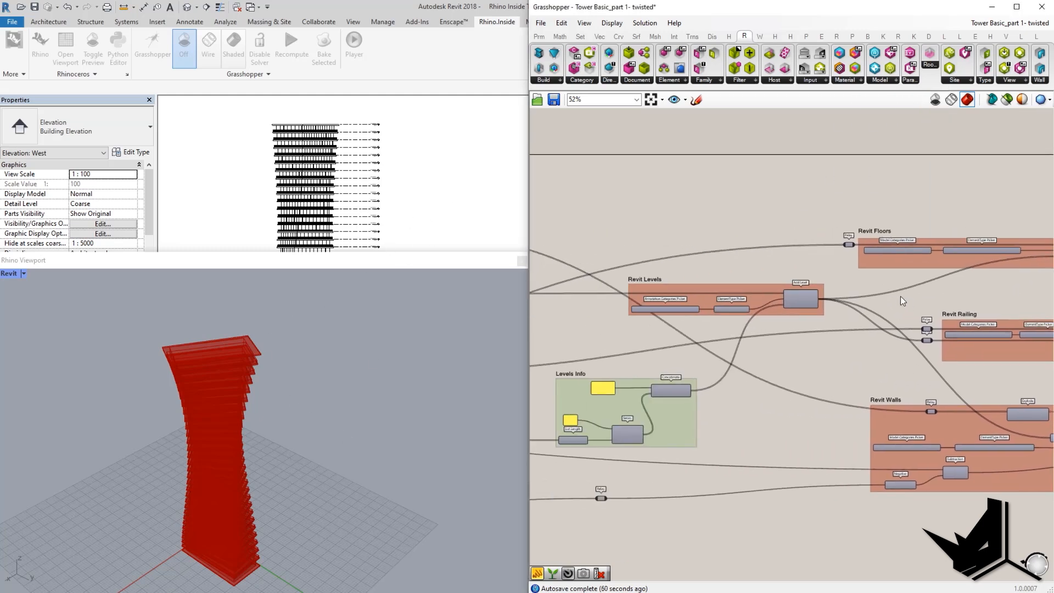
scroll(700, 280, down, 3)
scroll(798, 260, down, 3)
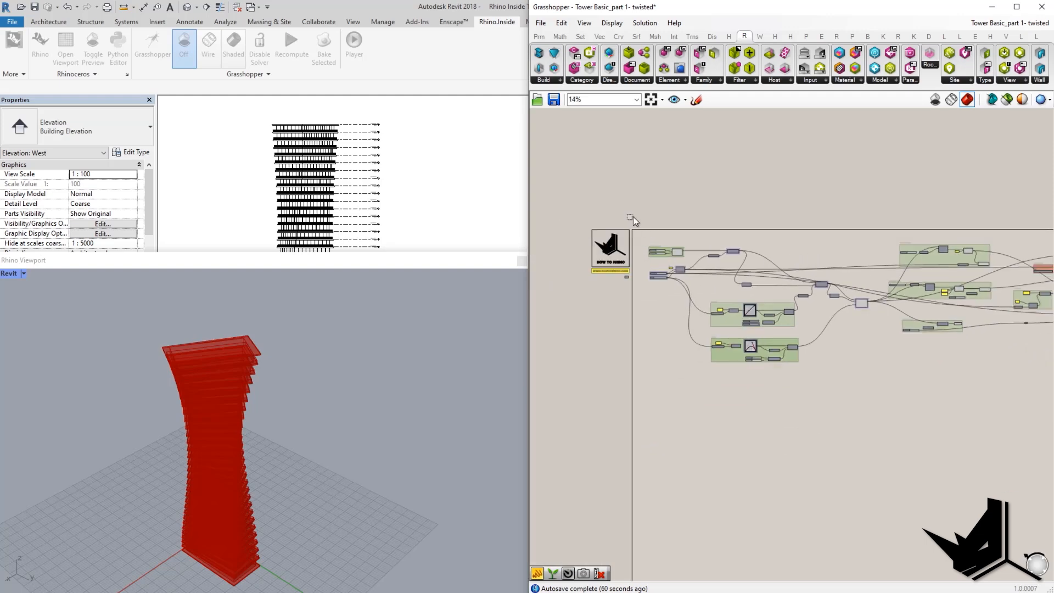
- Window-select the definition's components before switching to the Revit 3D view
drag(640, 218, 727, 191)
drag(704, 247, 996, 395)
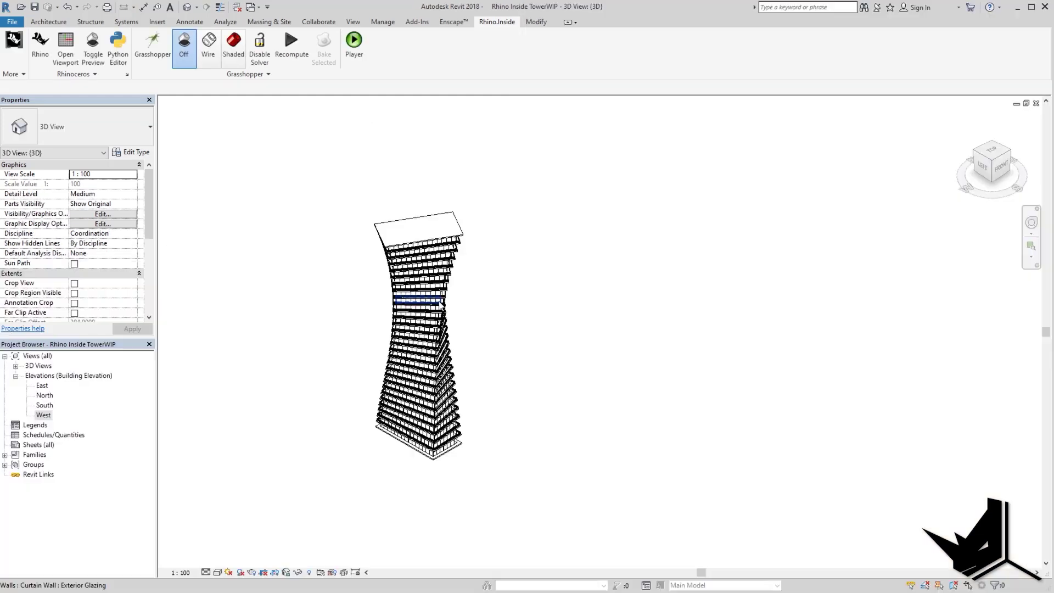
scroll(470, 325, up, 3)
scroll(494, 332, down, 4)
scroll(508, 424, up, 5)
scroll(509, 424, down, 1)
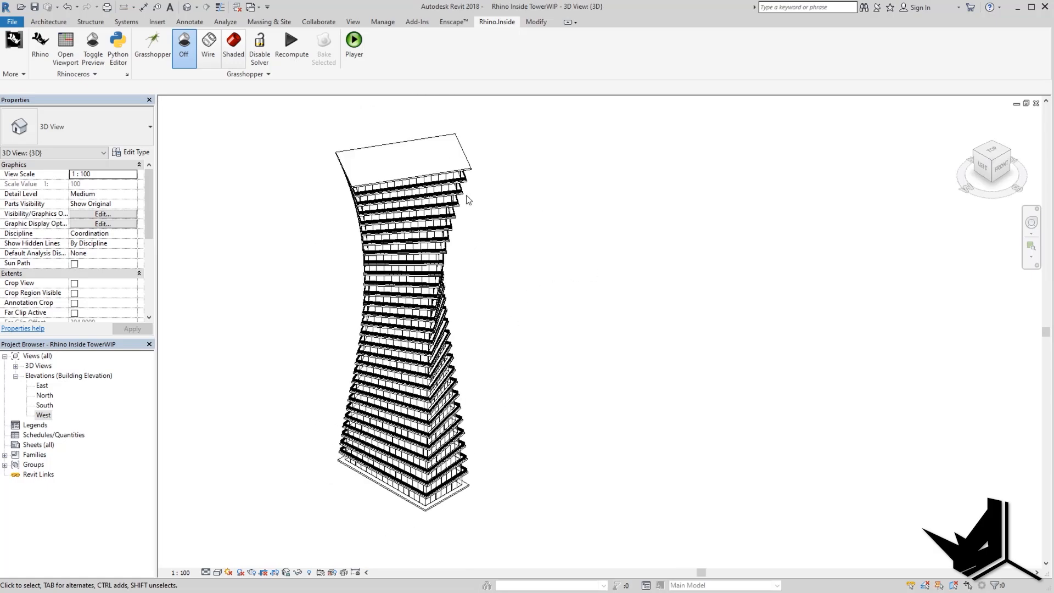
scroll(467, 205, up, 6)
scroll(569, 243, up, 3)
scroll(570, 243, up, 3)
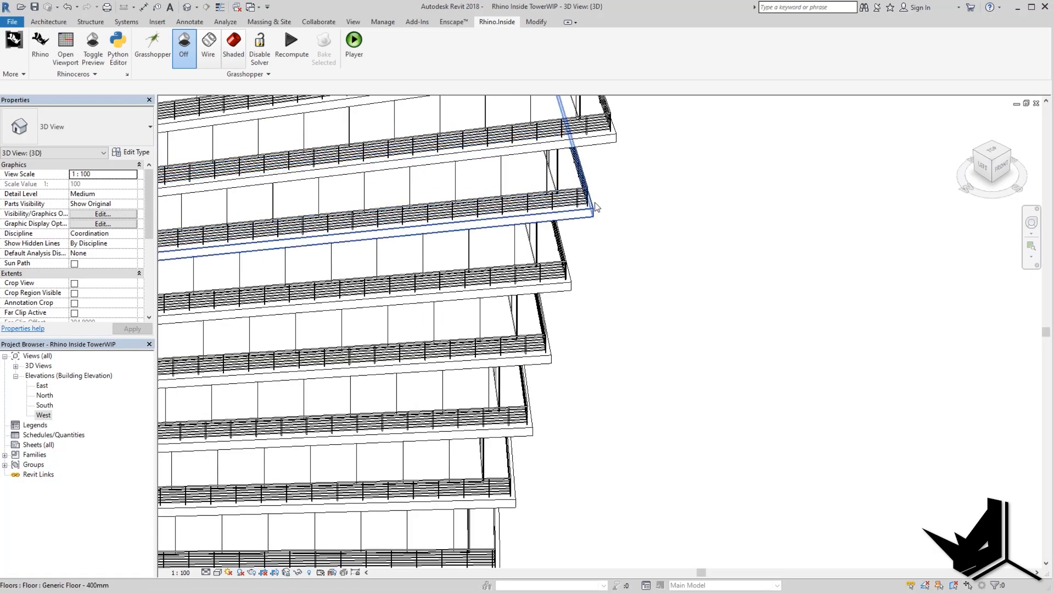
click(585, 195)
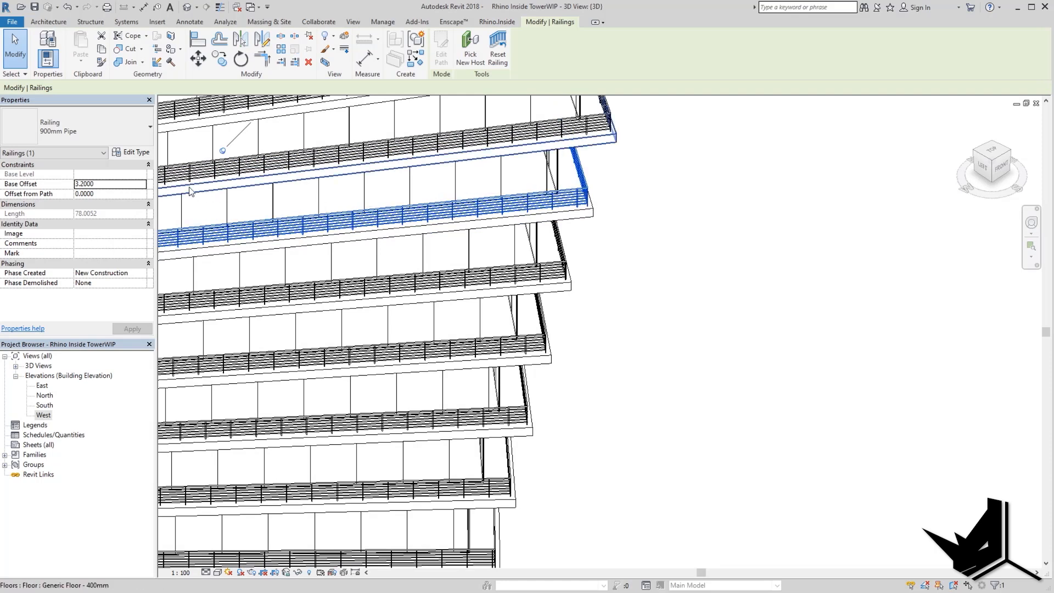
click(132, 154)
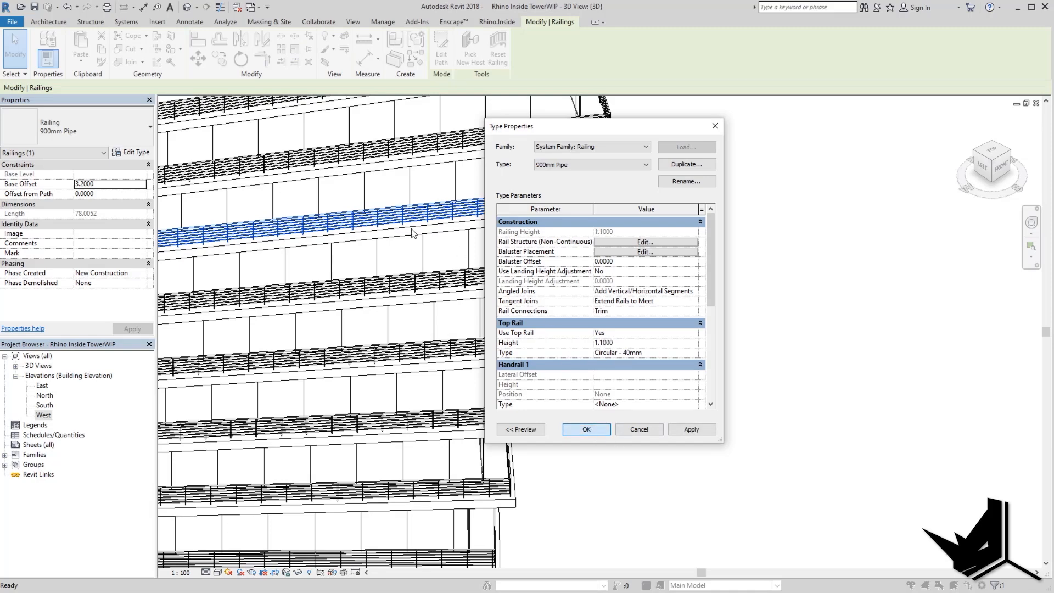
key(Escape)
click(703, 195)
scroll(659, 263, down, 4)
shift+middle_drag(659, 264, 675, 206)
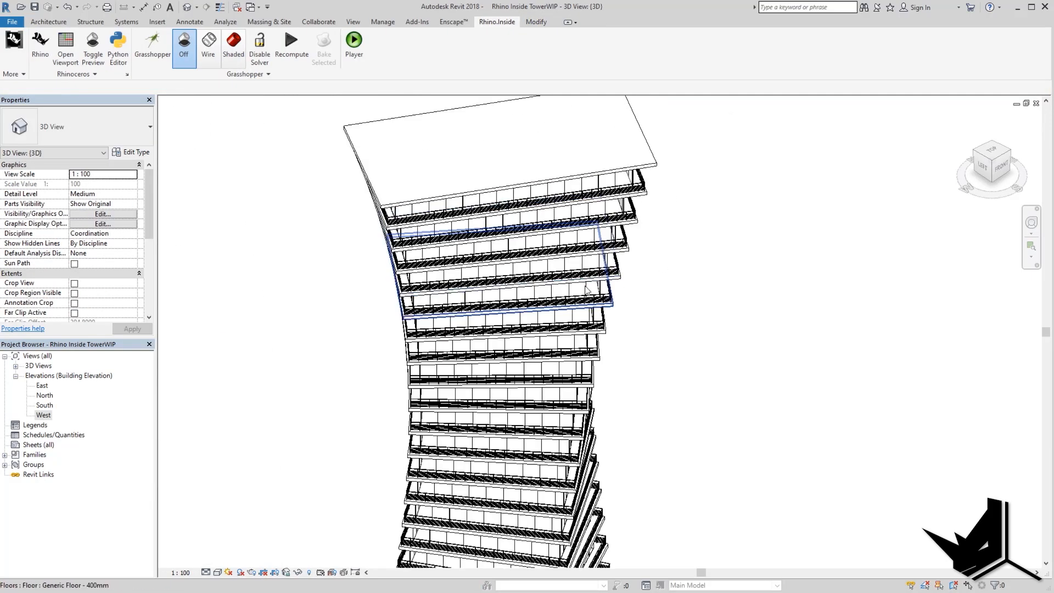
scroll(494, 205, up, 4)
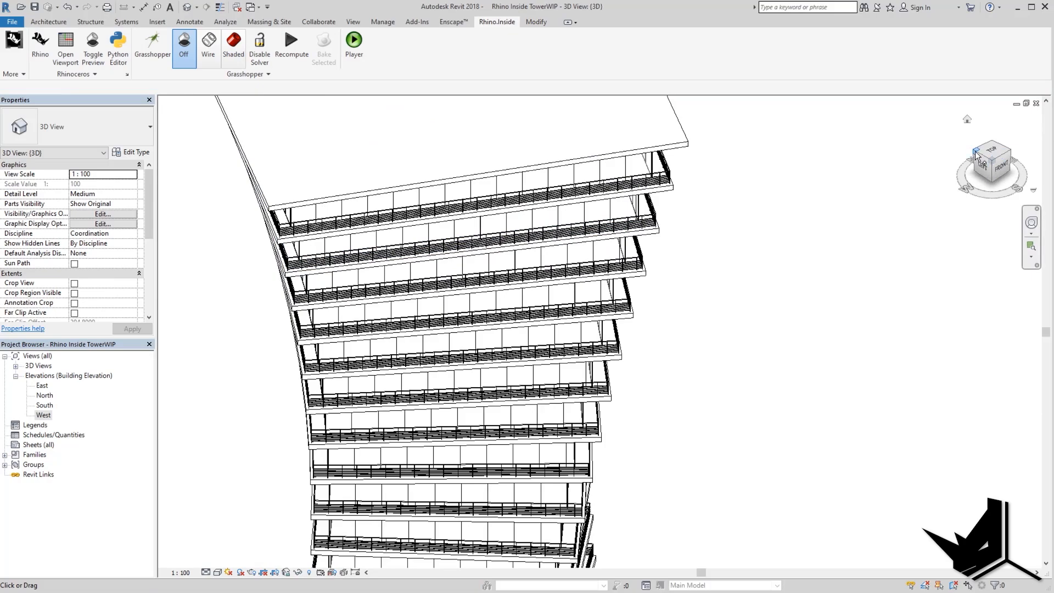
double_click(708, 329)
scroll(682, 391, up, 4)
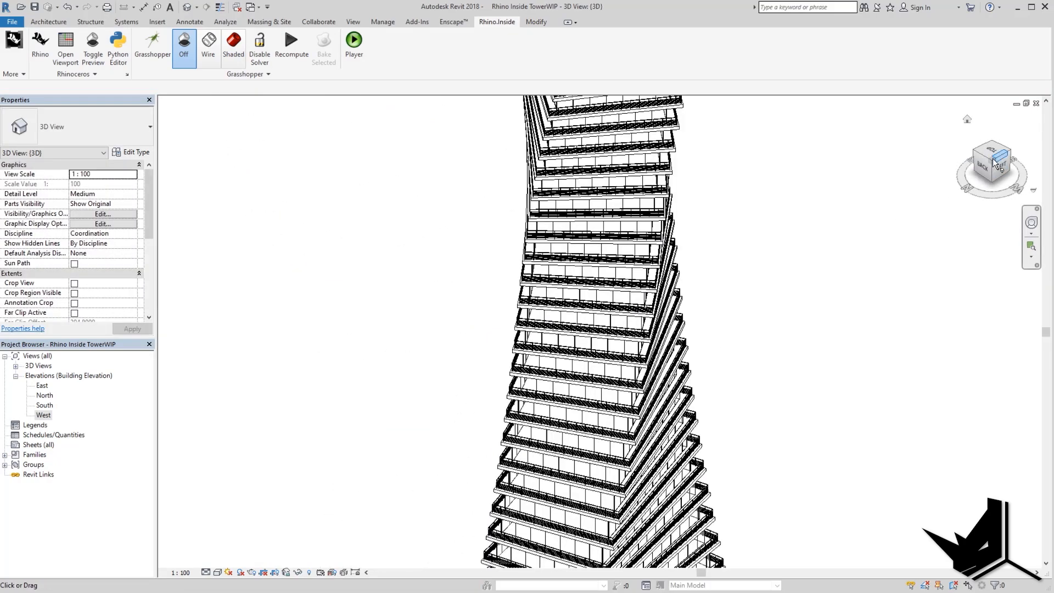
drag(974, 153, 993, 166)
scroll(692, 247, down, 3)
scroll(544, 272, up, 6)
scroll(447, 263, down, 5)
scroll(535, 330, down, 4)
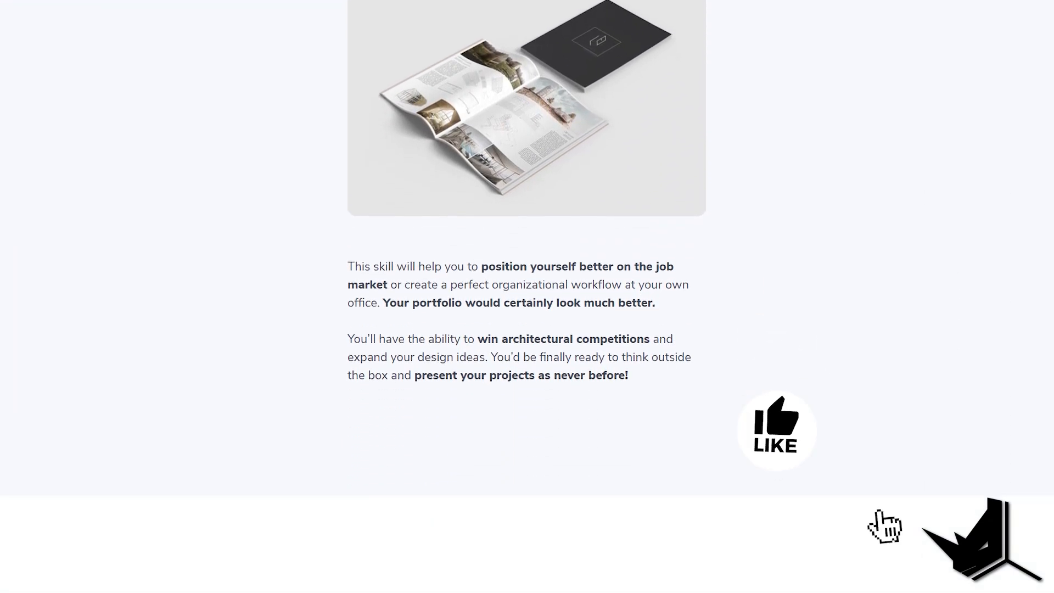
scroll(528, 296, down, 2)
scroll(528, 296, down, 2)
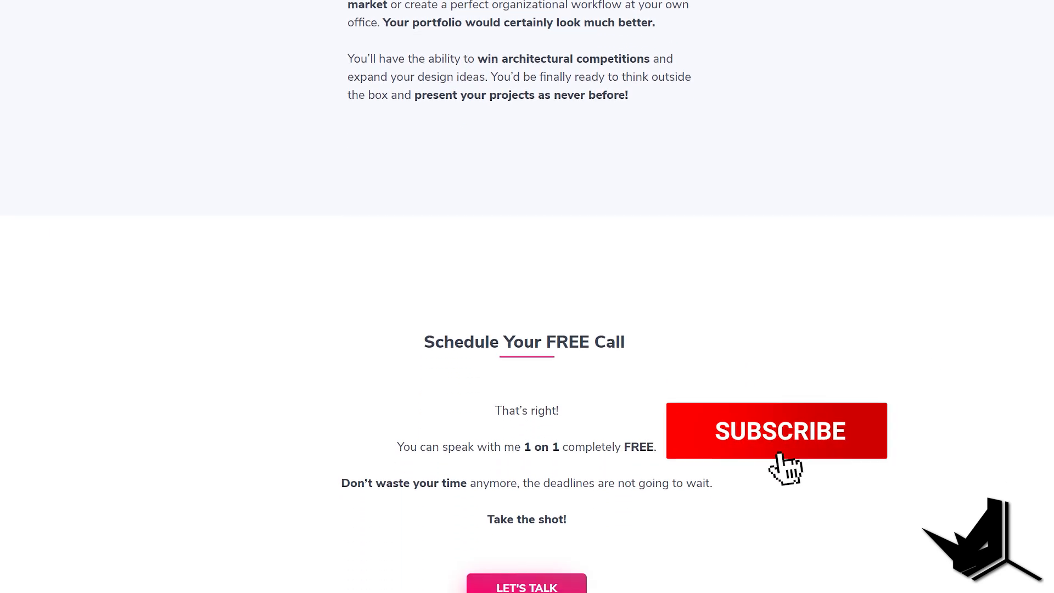
scroll(527, 297, down, 2)
scroll(526, 297, down, 2)
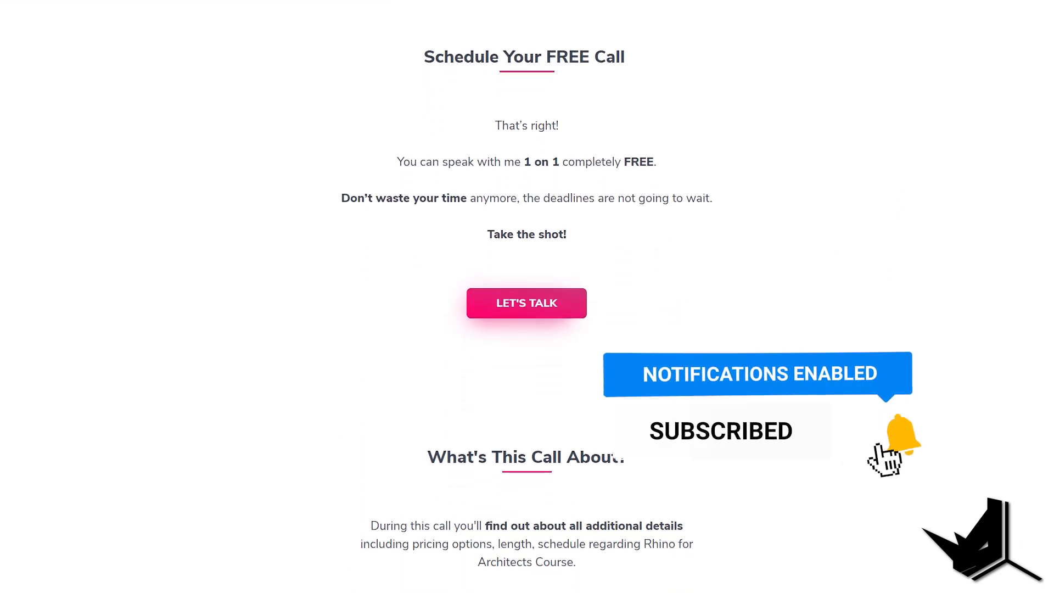
scroll(528, 297, down, 1)
scroll(527, 297, down, 1)
scroll(527, 296, down, 1)
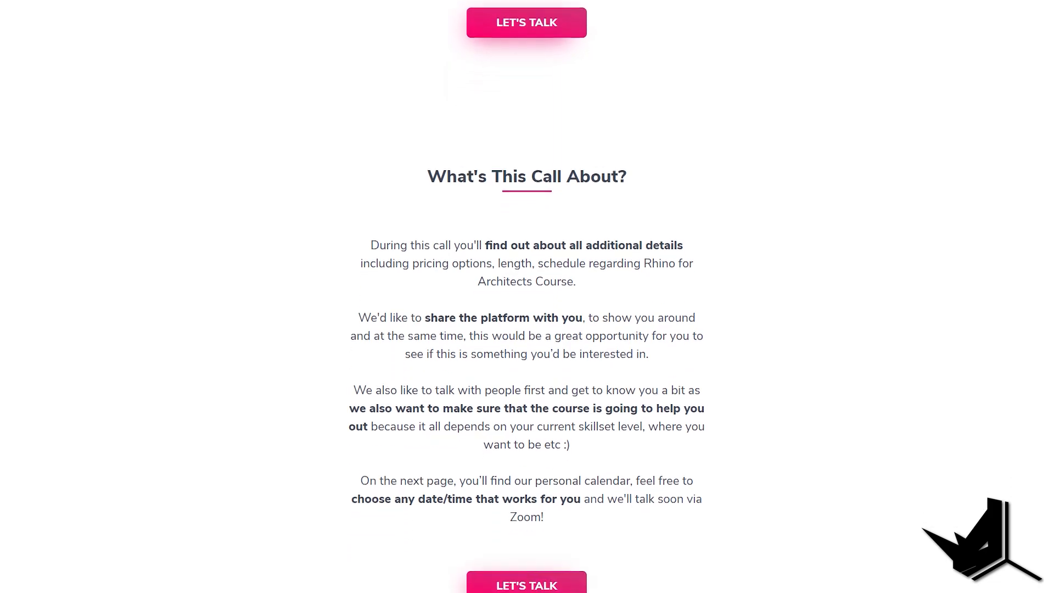